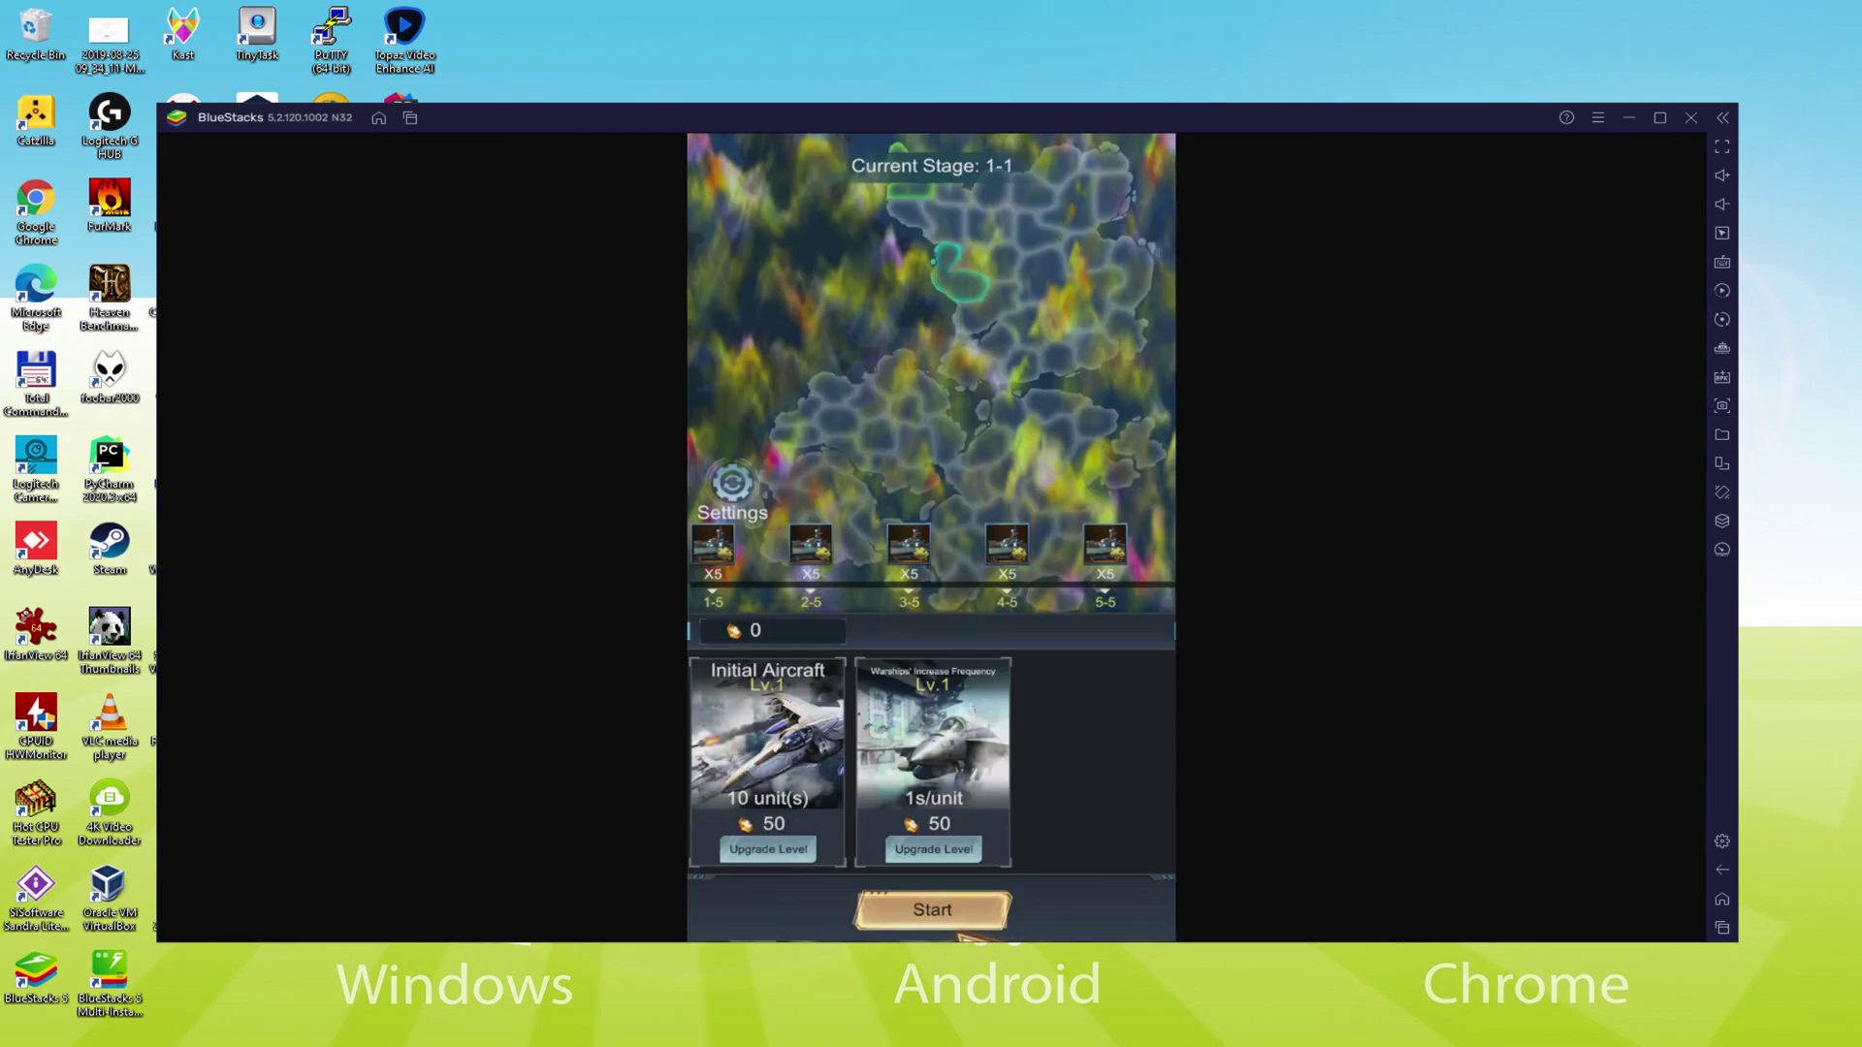
- Start stage 1-1 and send aircraft from the owned territories to capture the northeastern and central neutral ones, then attack the western one
left_click(948, 915)
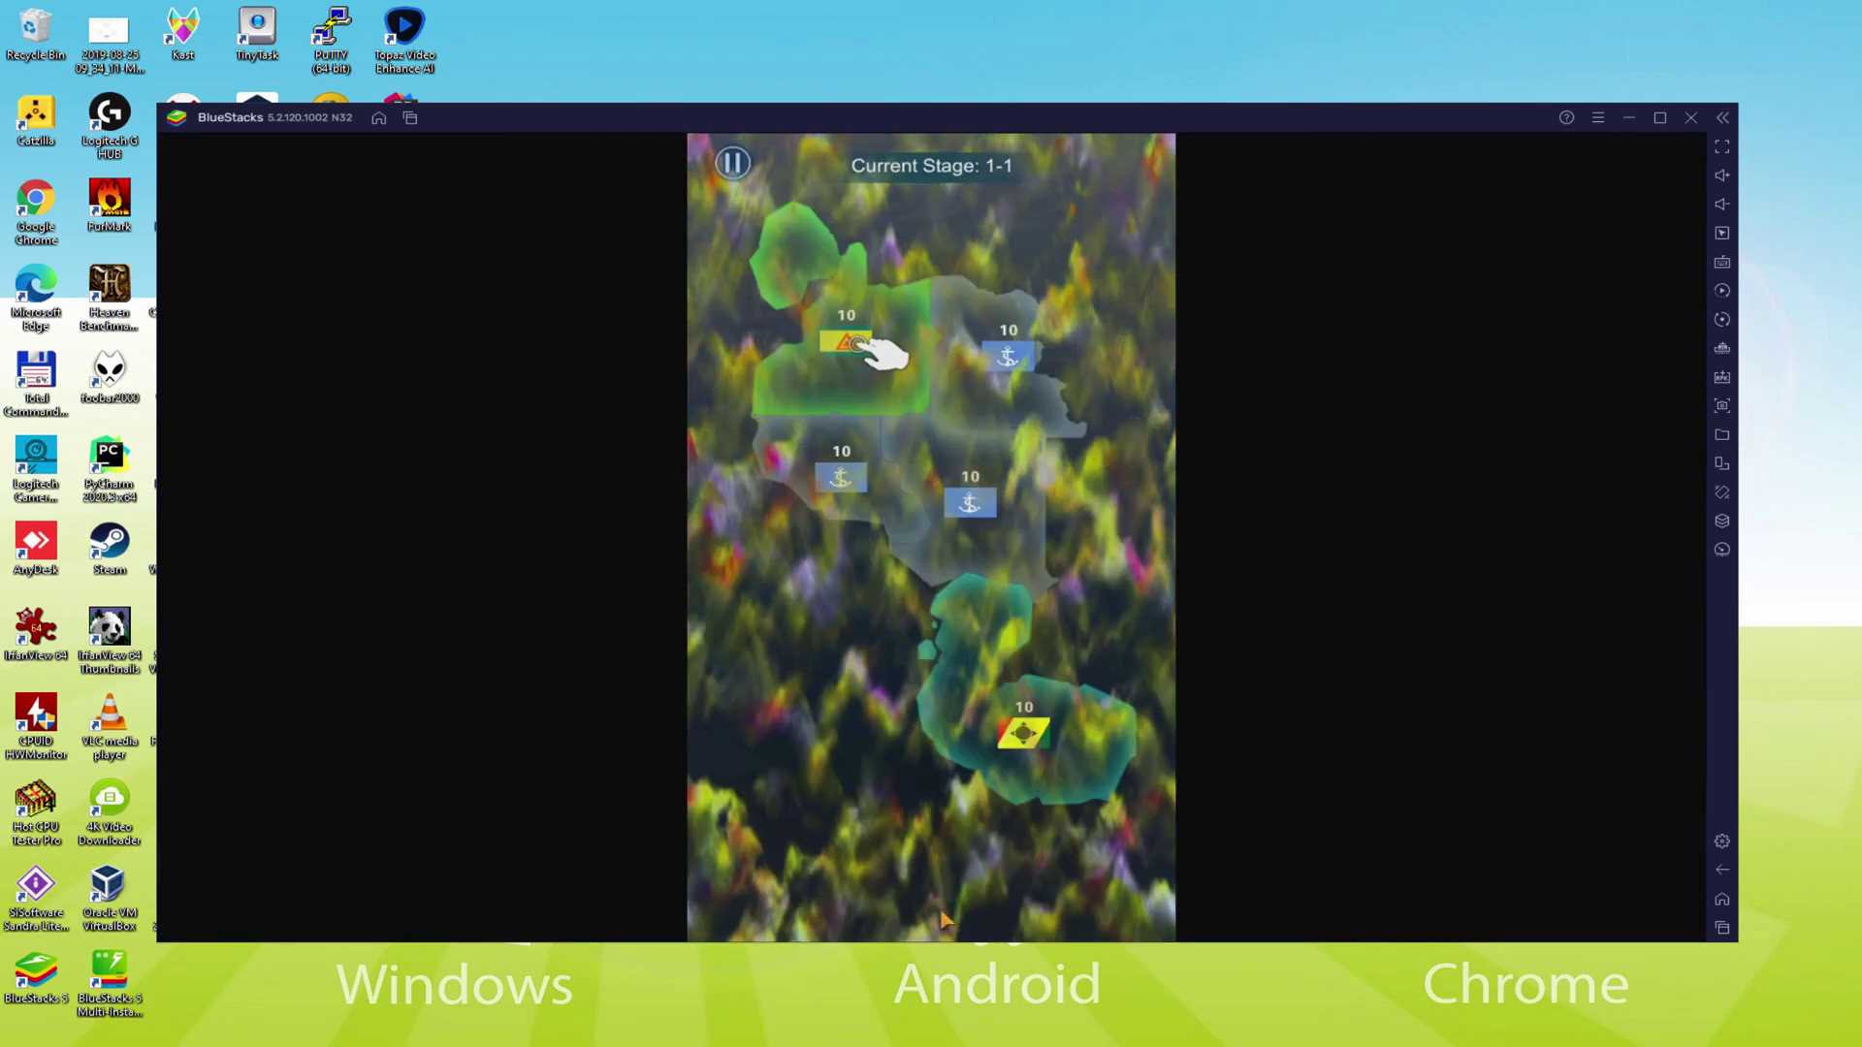
left_click_drag(916, 364, 1009, 357)
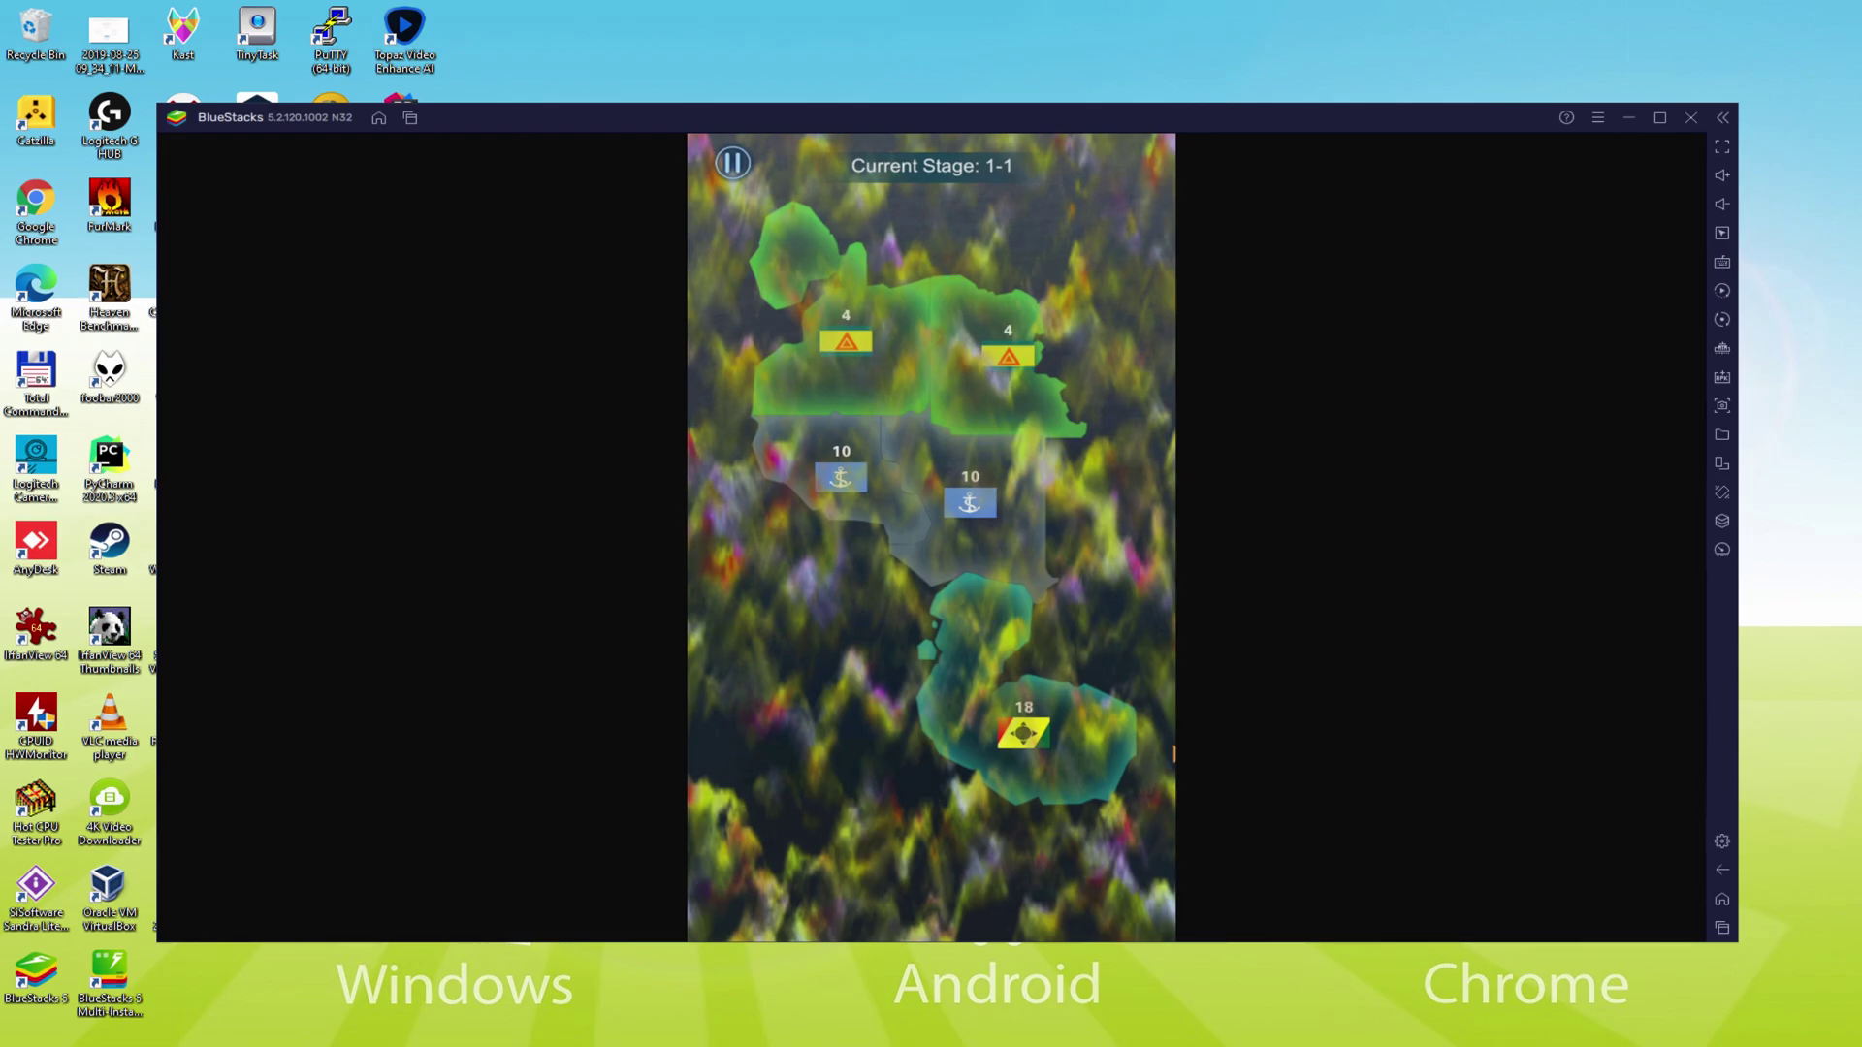
left_click_drag(1018, 361, 965, 533)
left_click_drag(834, 339, 976, 526)
left_click_drag(1009, 361, 841, 475)
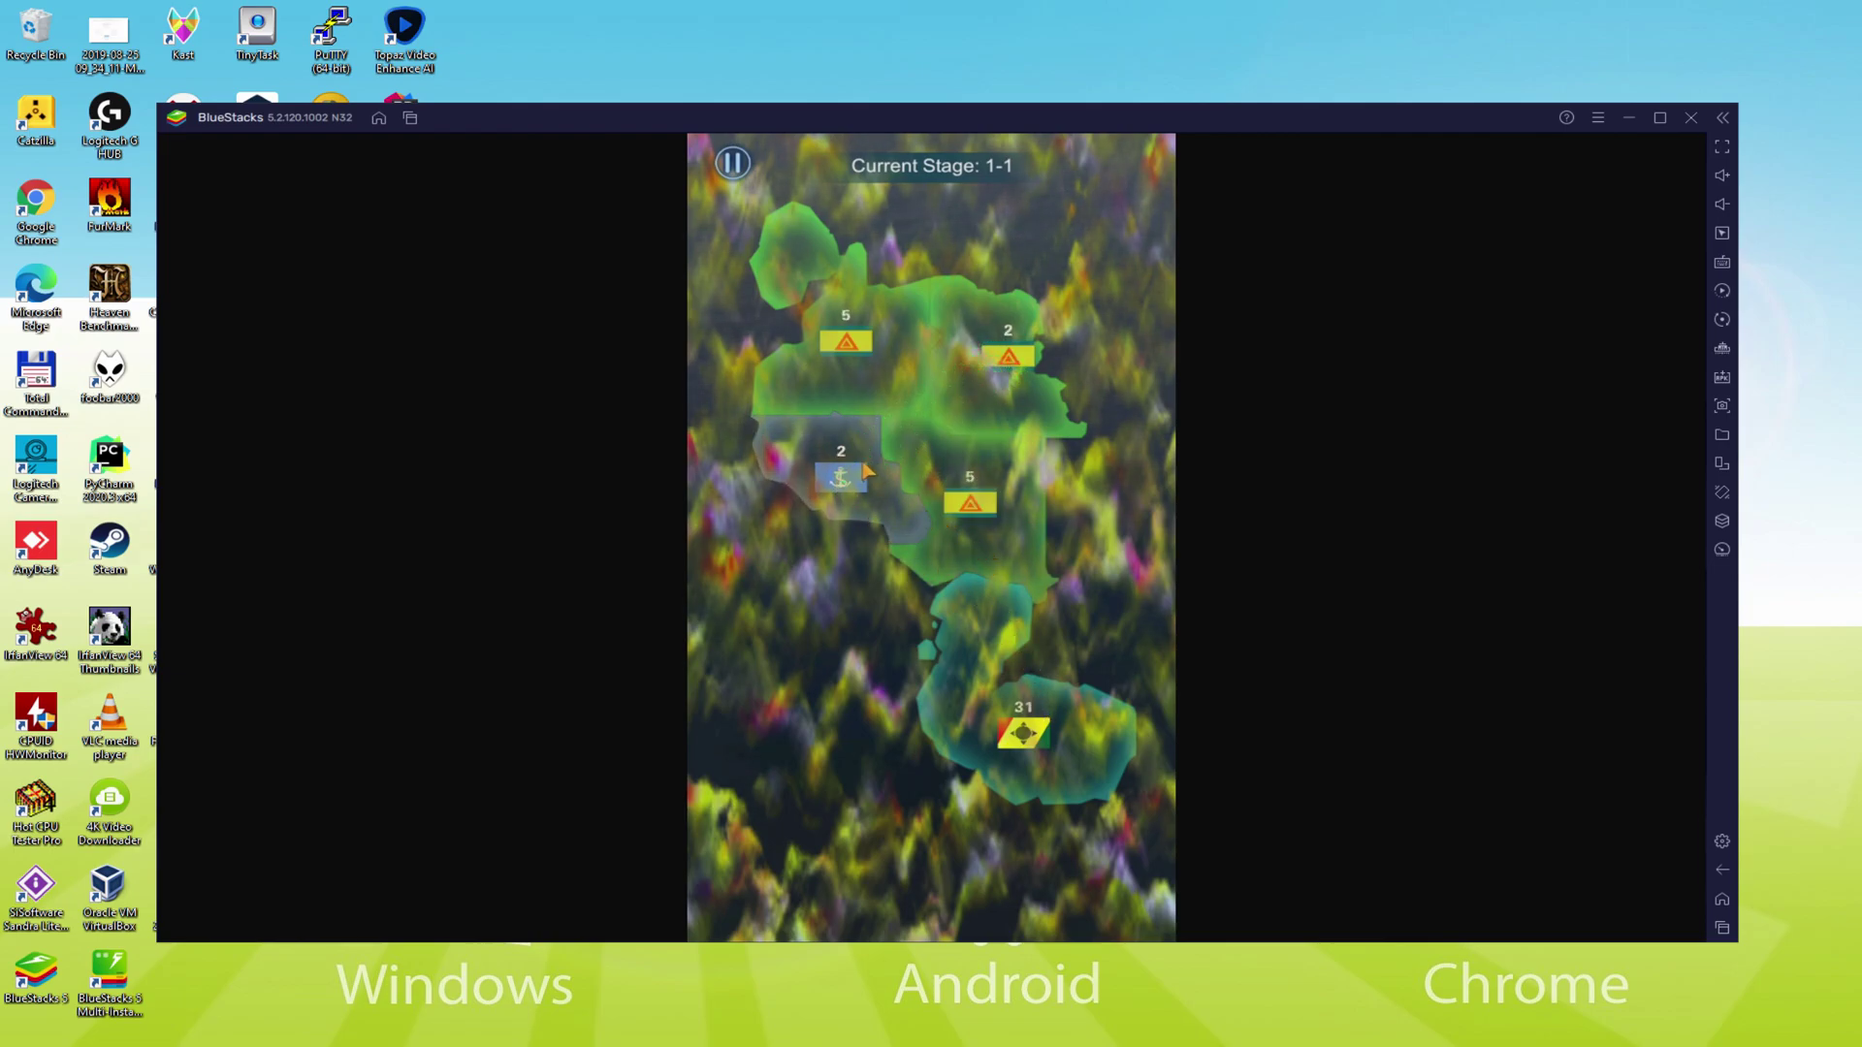
- Send aircraft to the remaining western neutral territory and attack the enemy base in the south of stage 1-1
left_click_drag(856, 349, 1038, 748)
left_click_drag(970, 502, 841, 475)
left_click_drag(840, 475, 1038, 735)
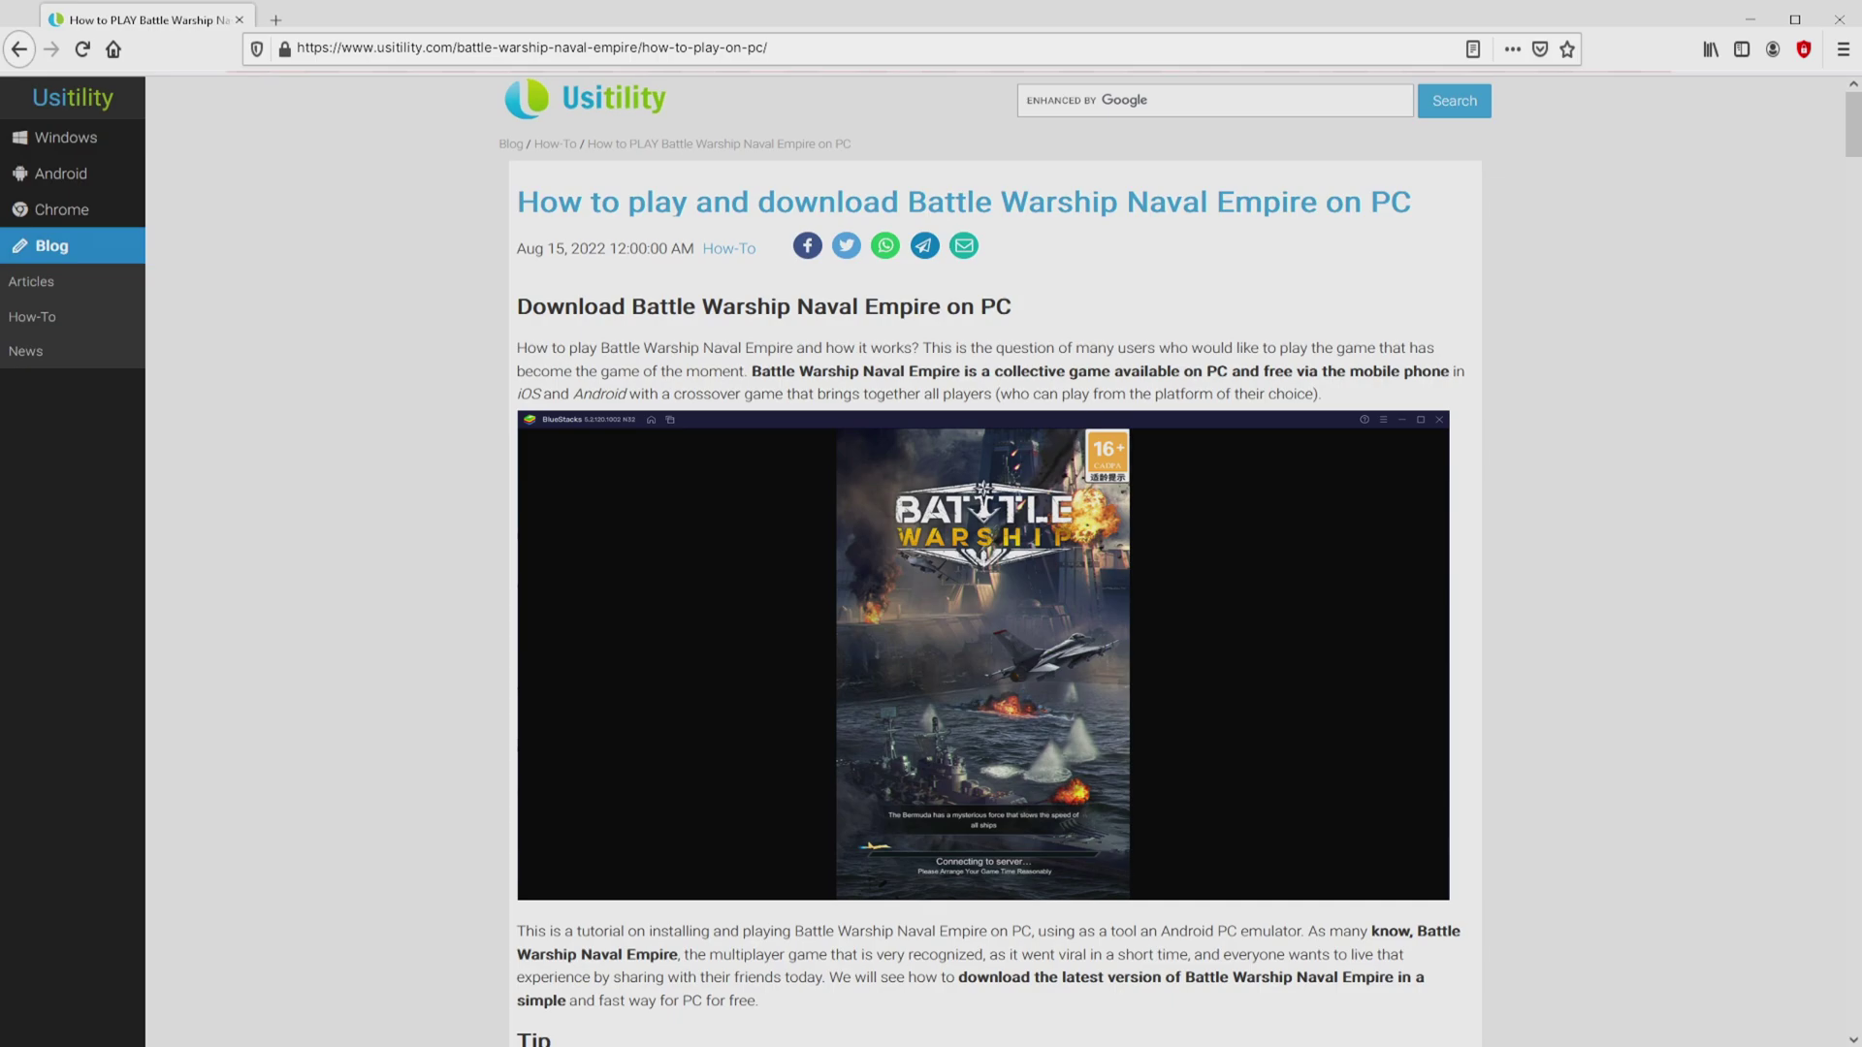
- Review the game's how-to article and BlueStacks page in the browser, and download the installer for playing Battle Warship: State War.io on PC
scroll(984, 582, "down", 4)
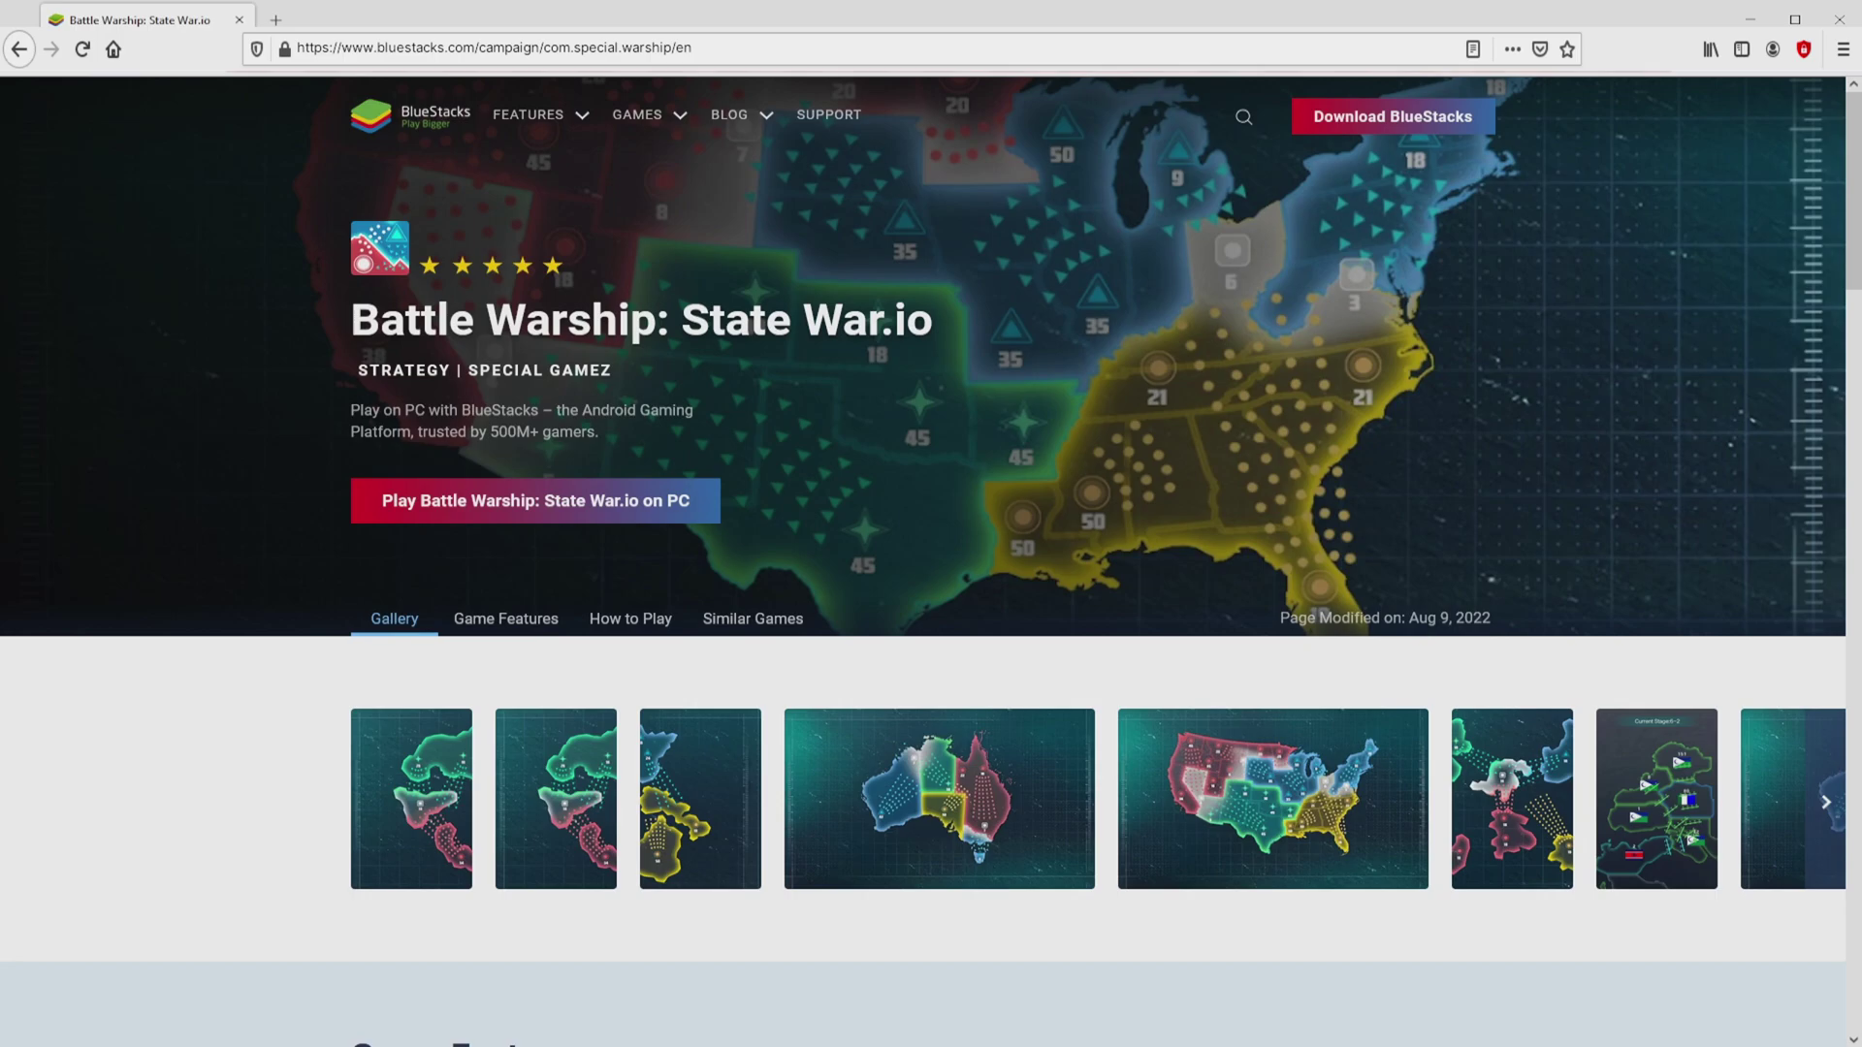
scroll(921, 562, "down", 20)
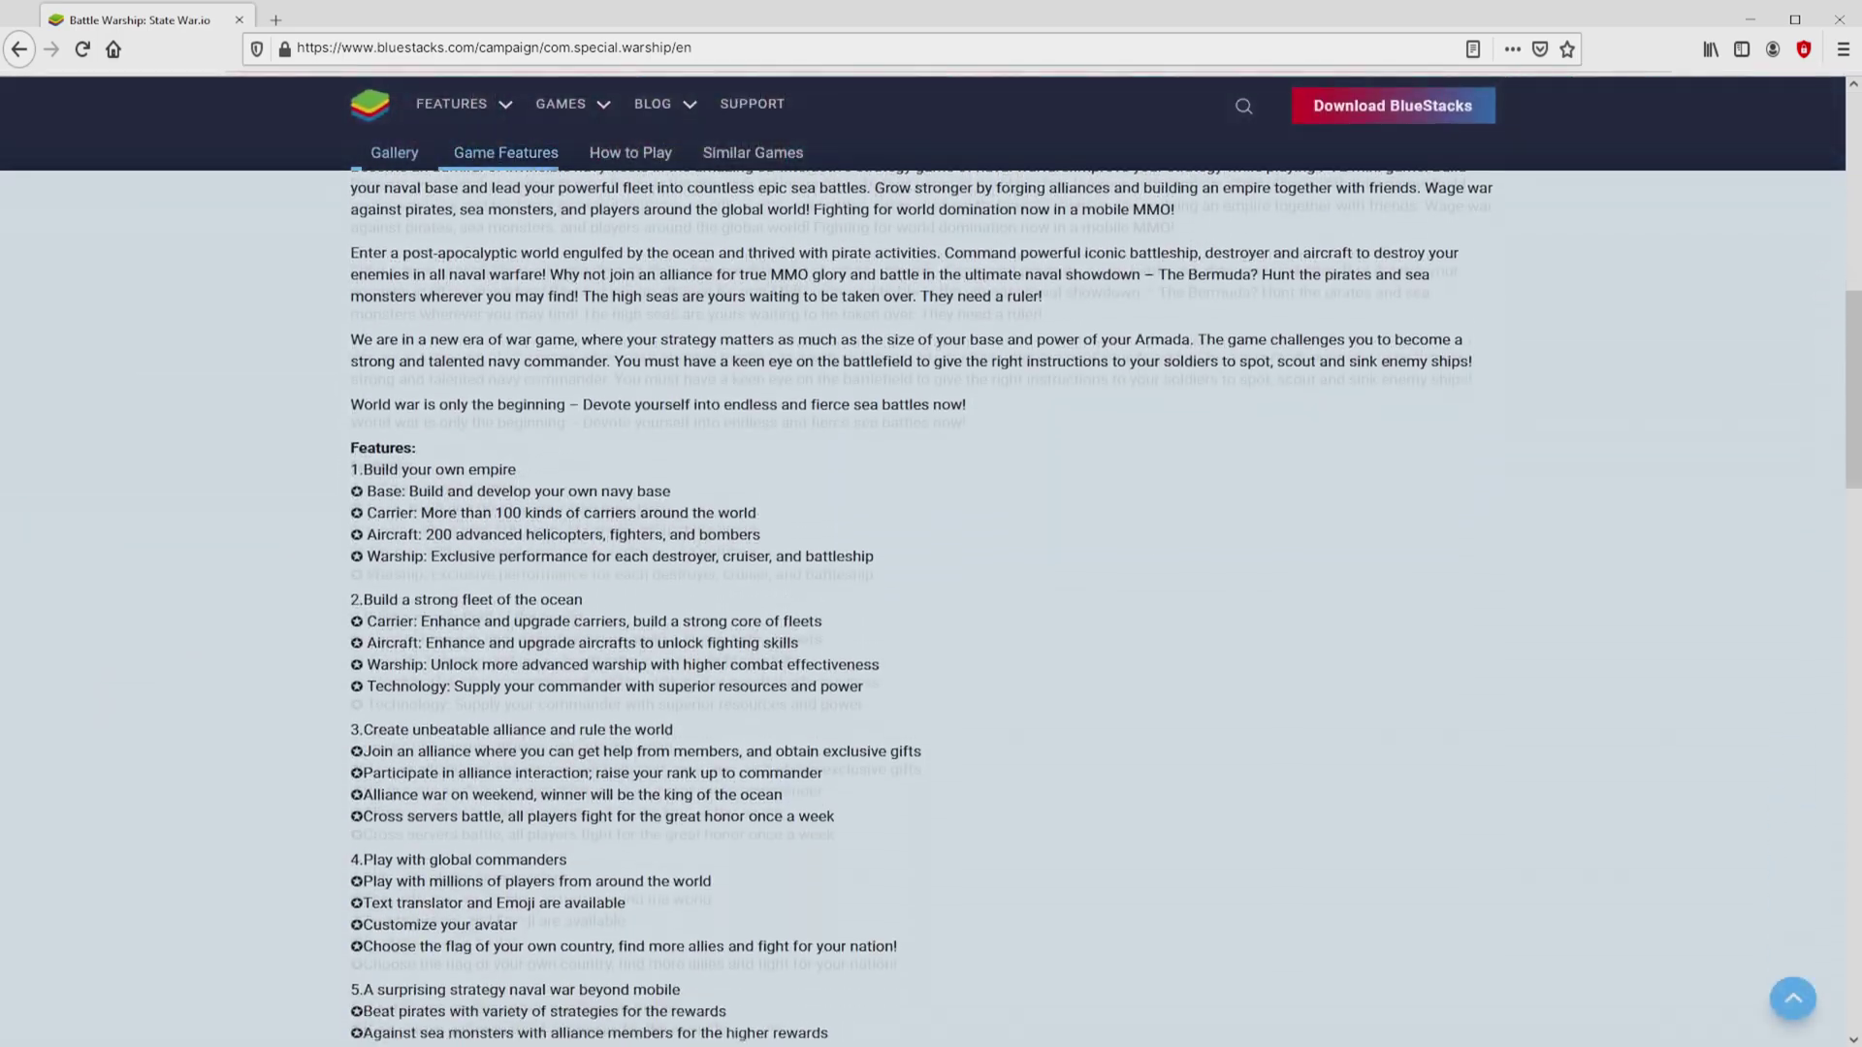
scroll(921, 582, "down", 5)
scroll(922, 582, "up", 10)
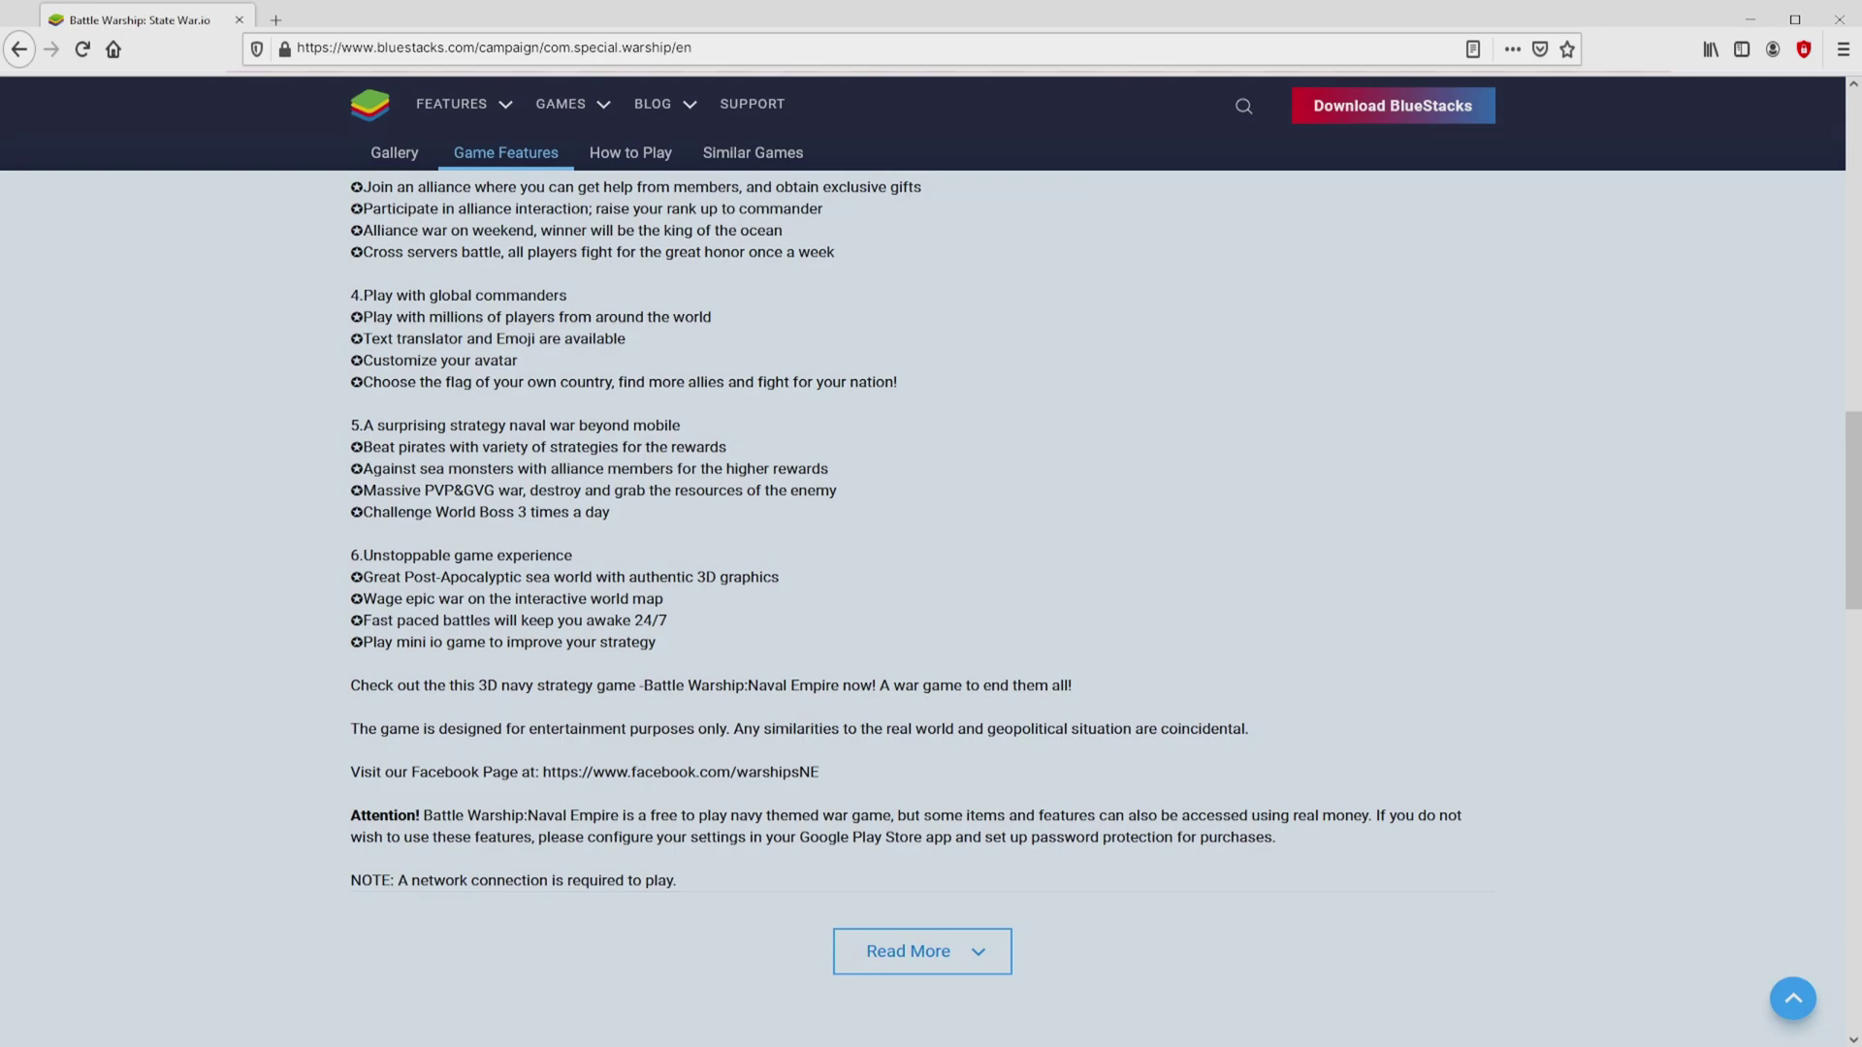
scroll(921, 582, "up", 15)
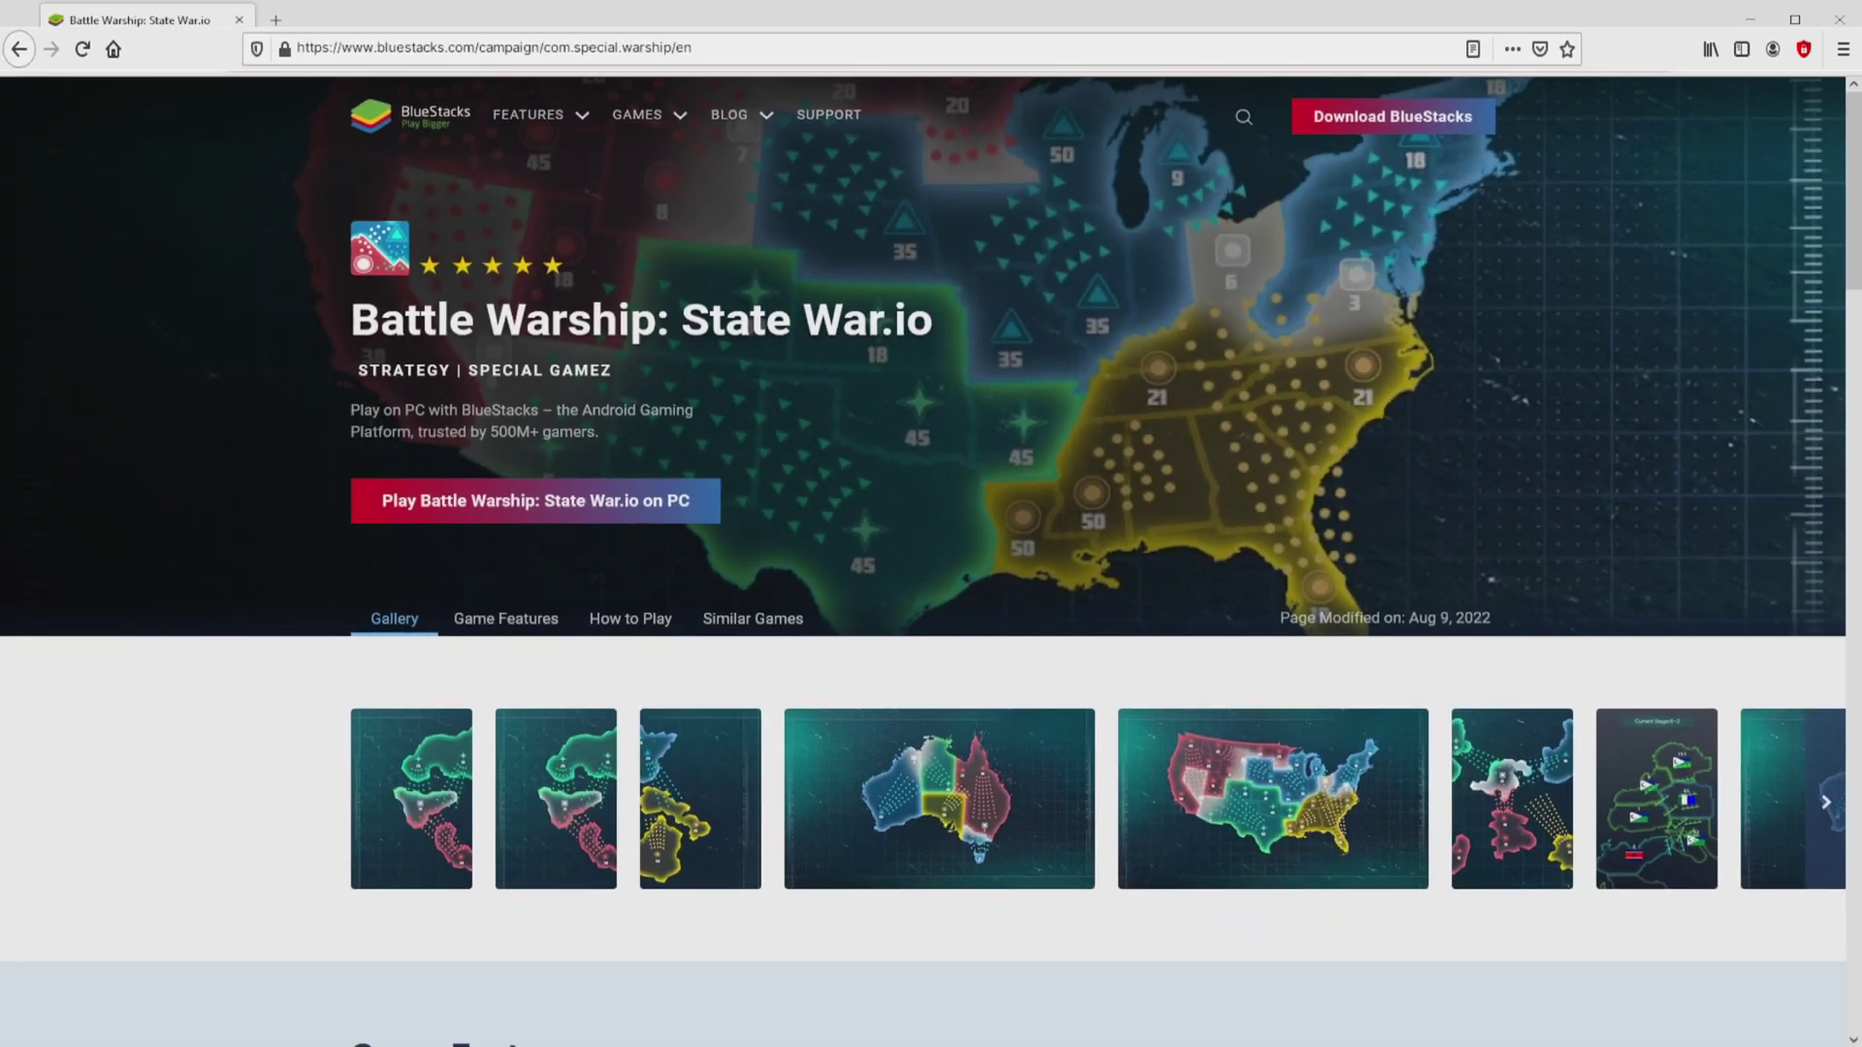
left_click(582, 500)
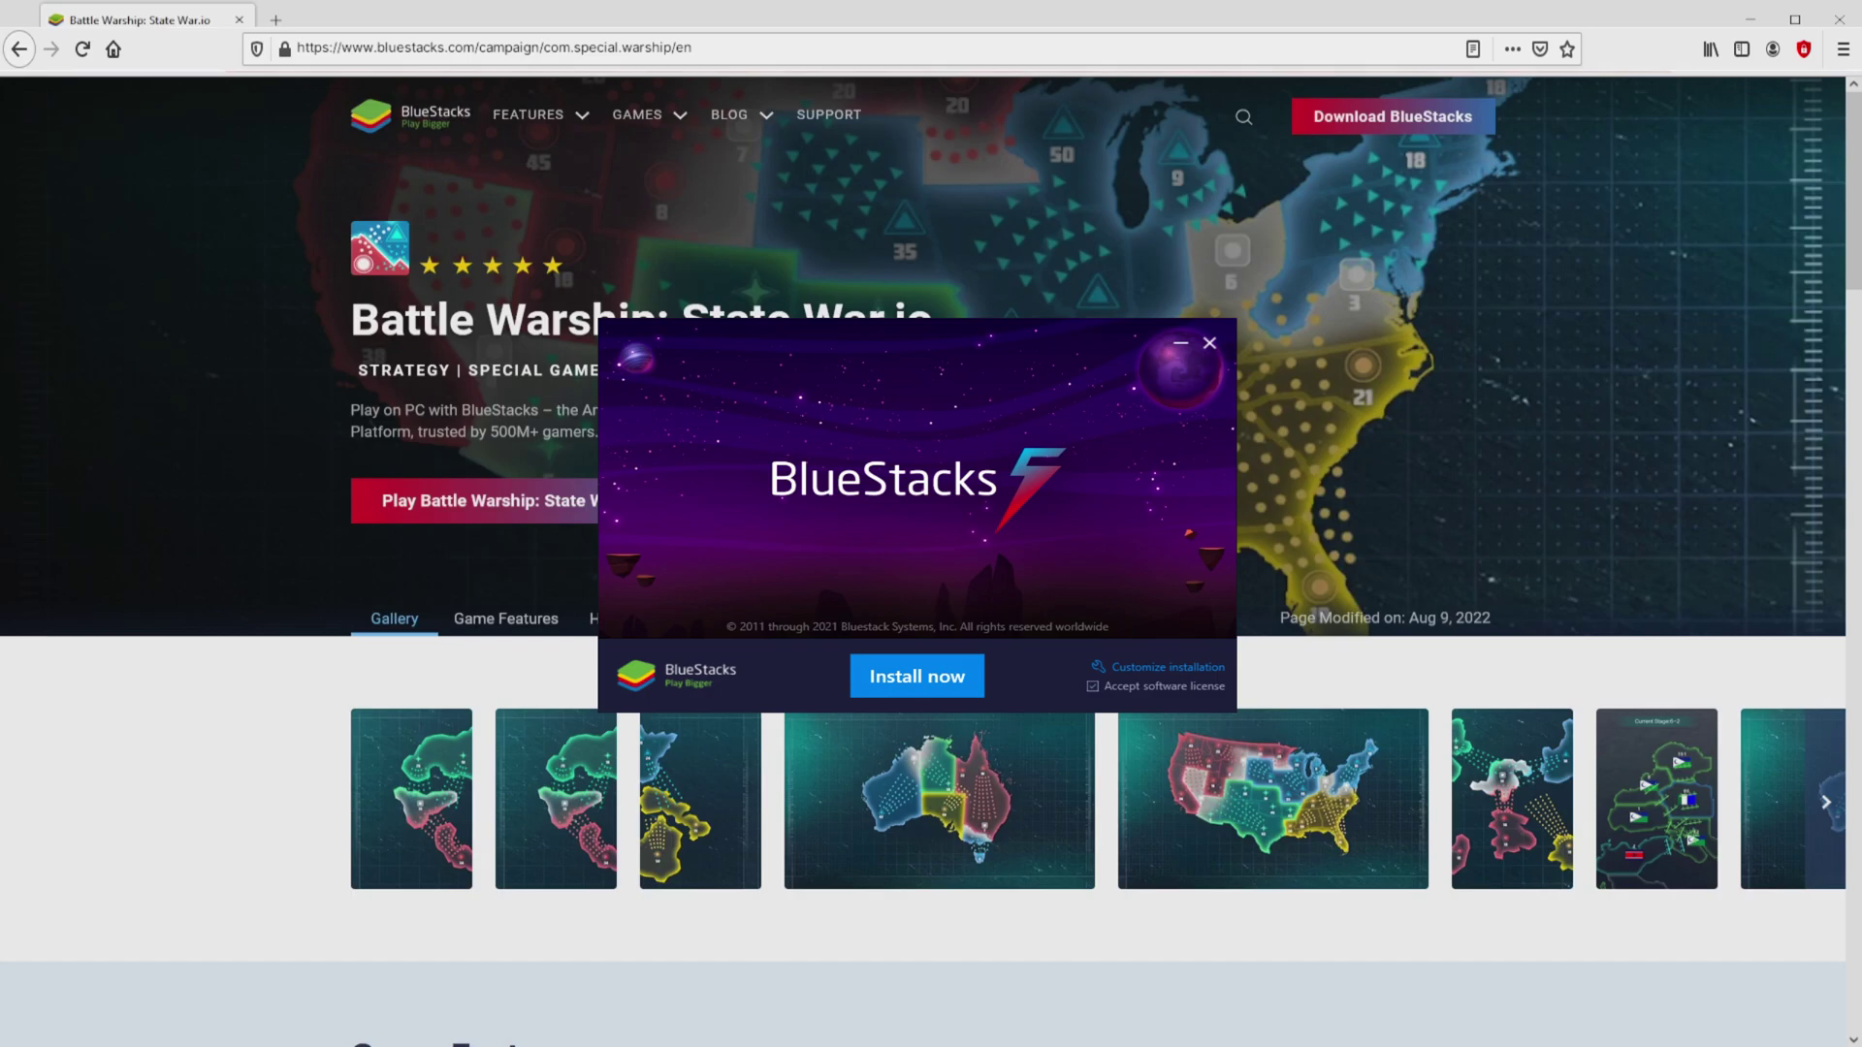
- Show the desktop, check the installer's custom data path options, and install BlueStacks 5 with the default settings
key("super+d")
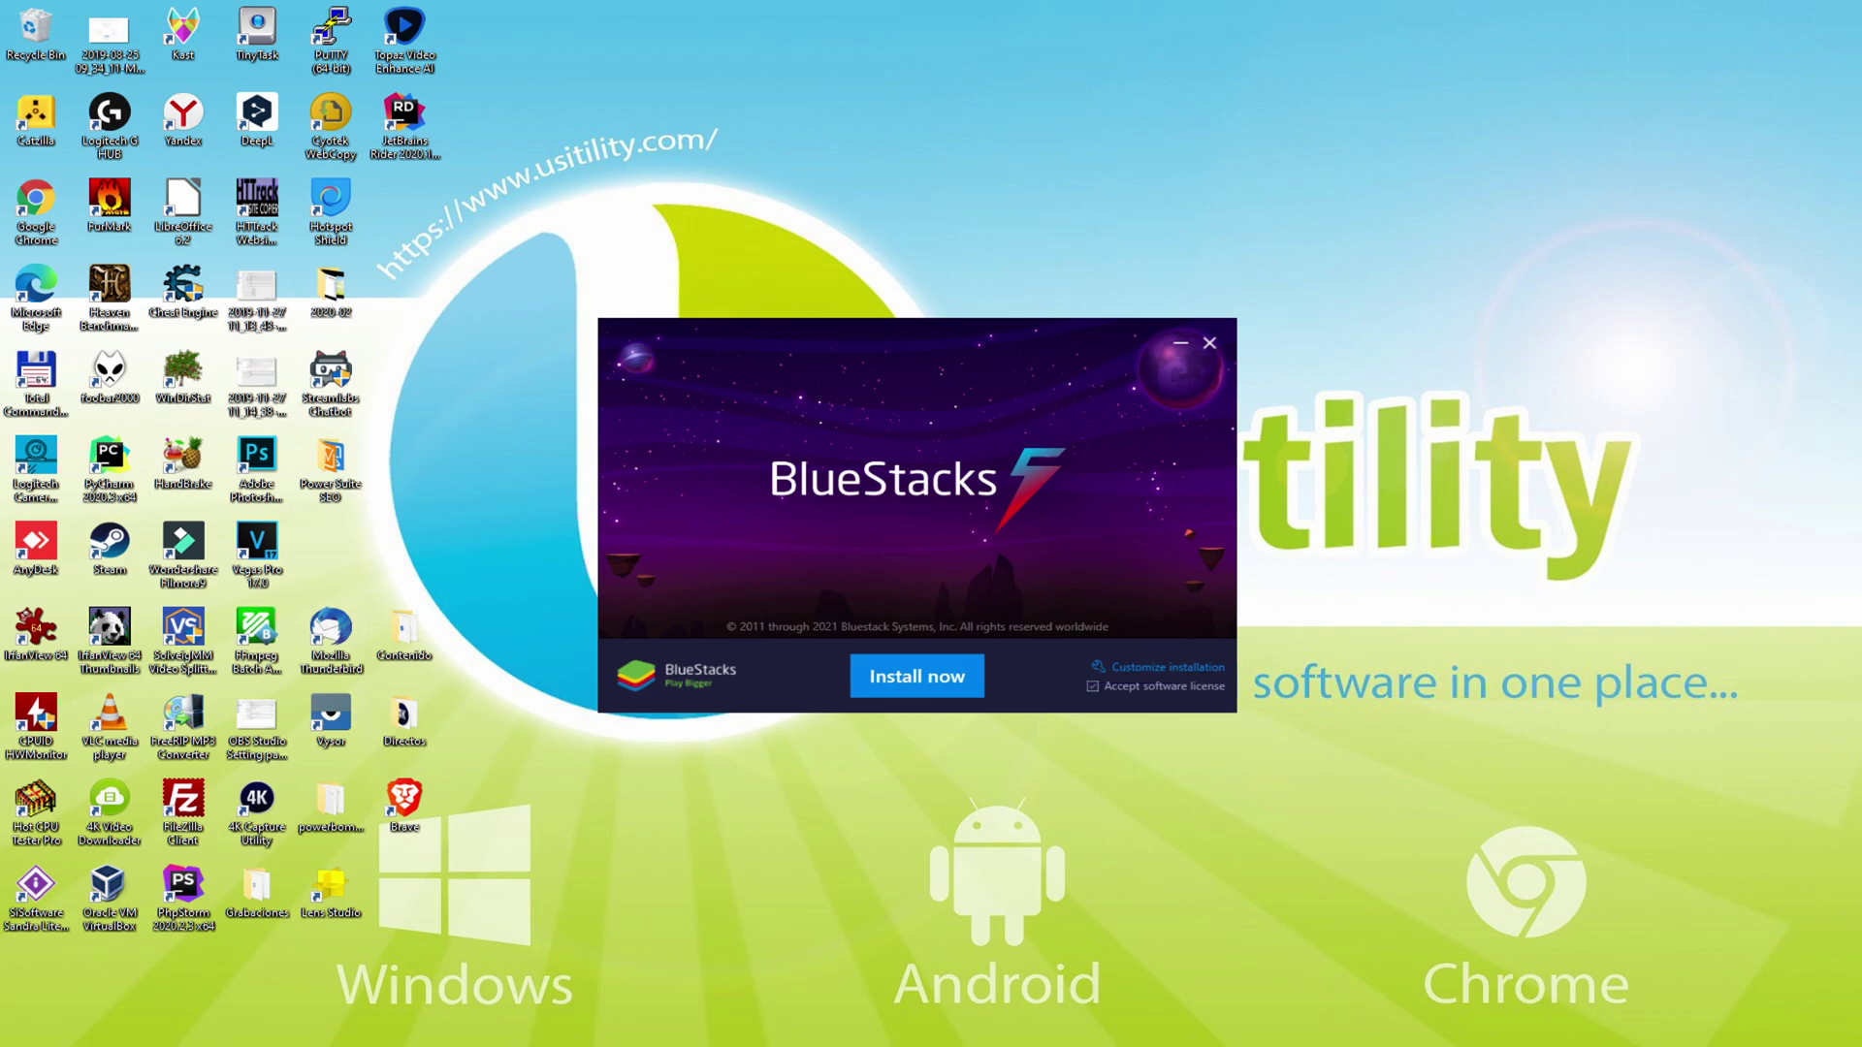
left_click(1130, 668)
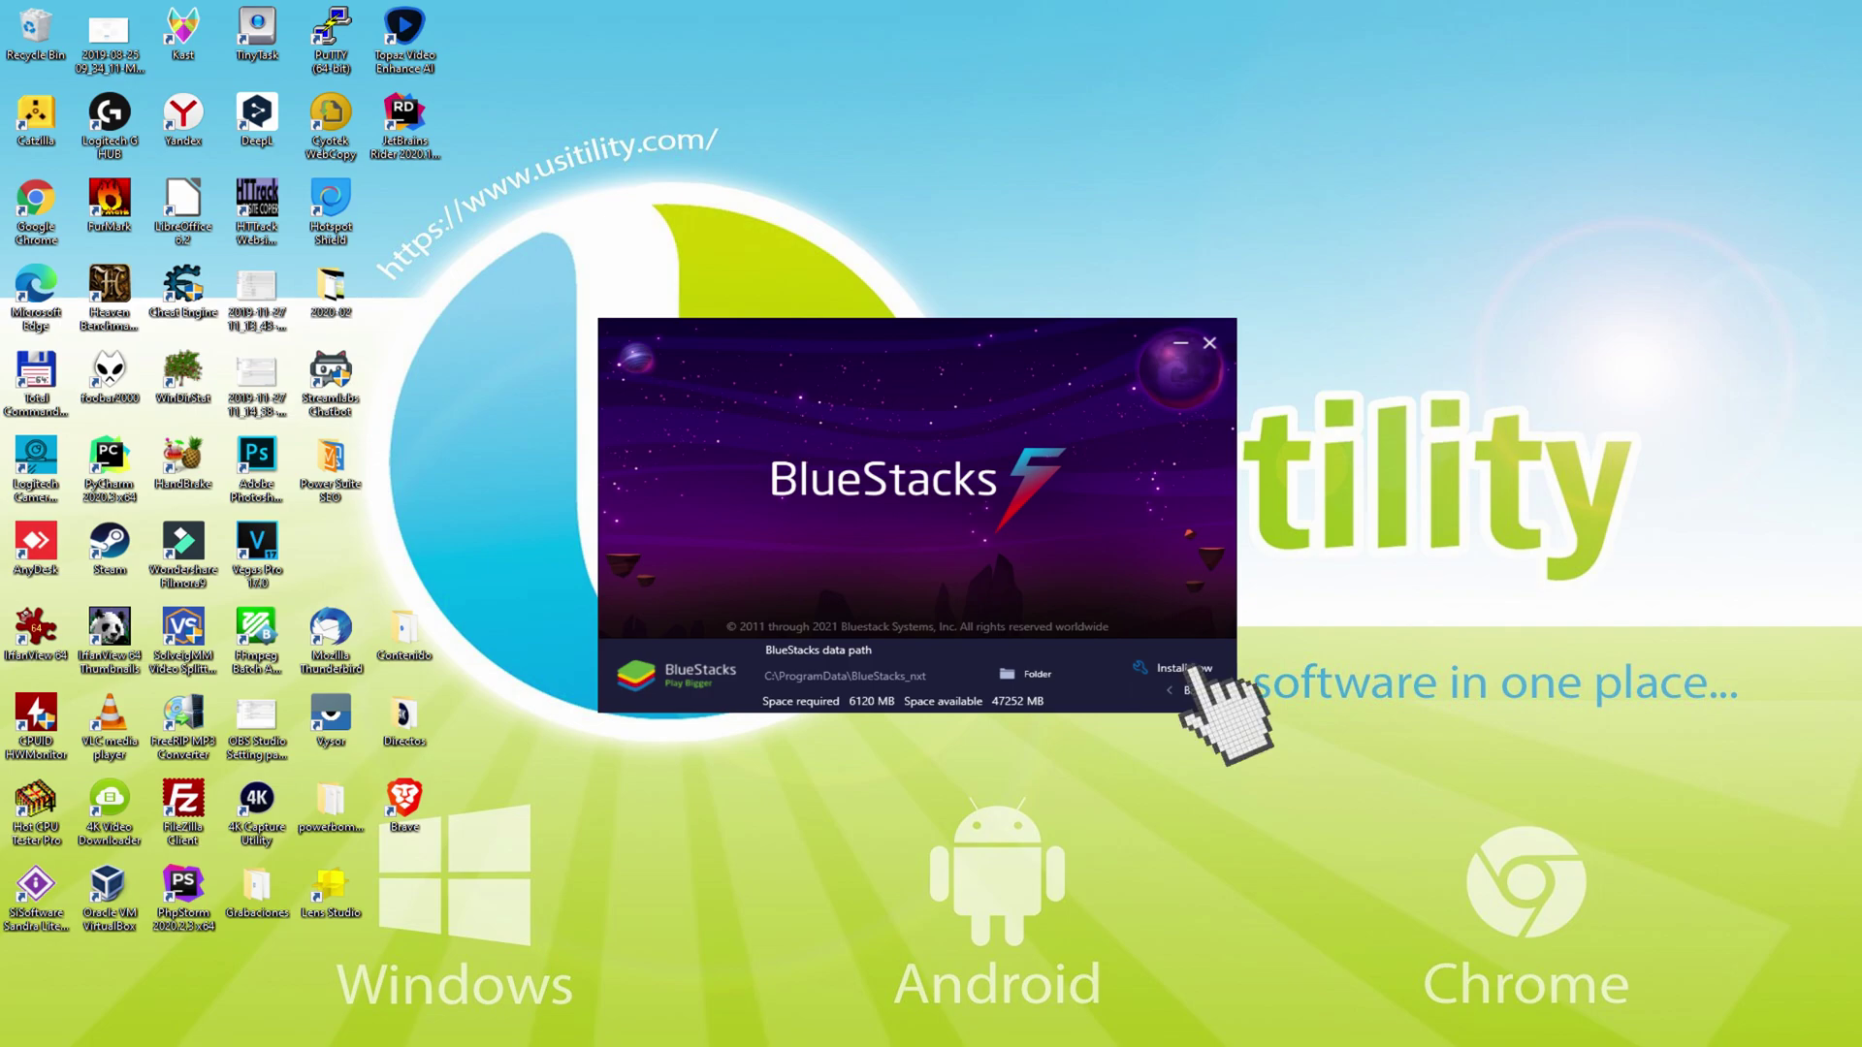
left_click(1177, 690)
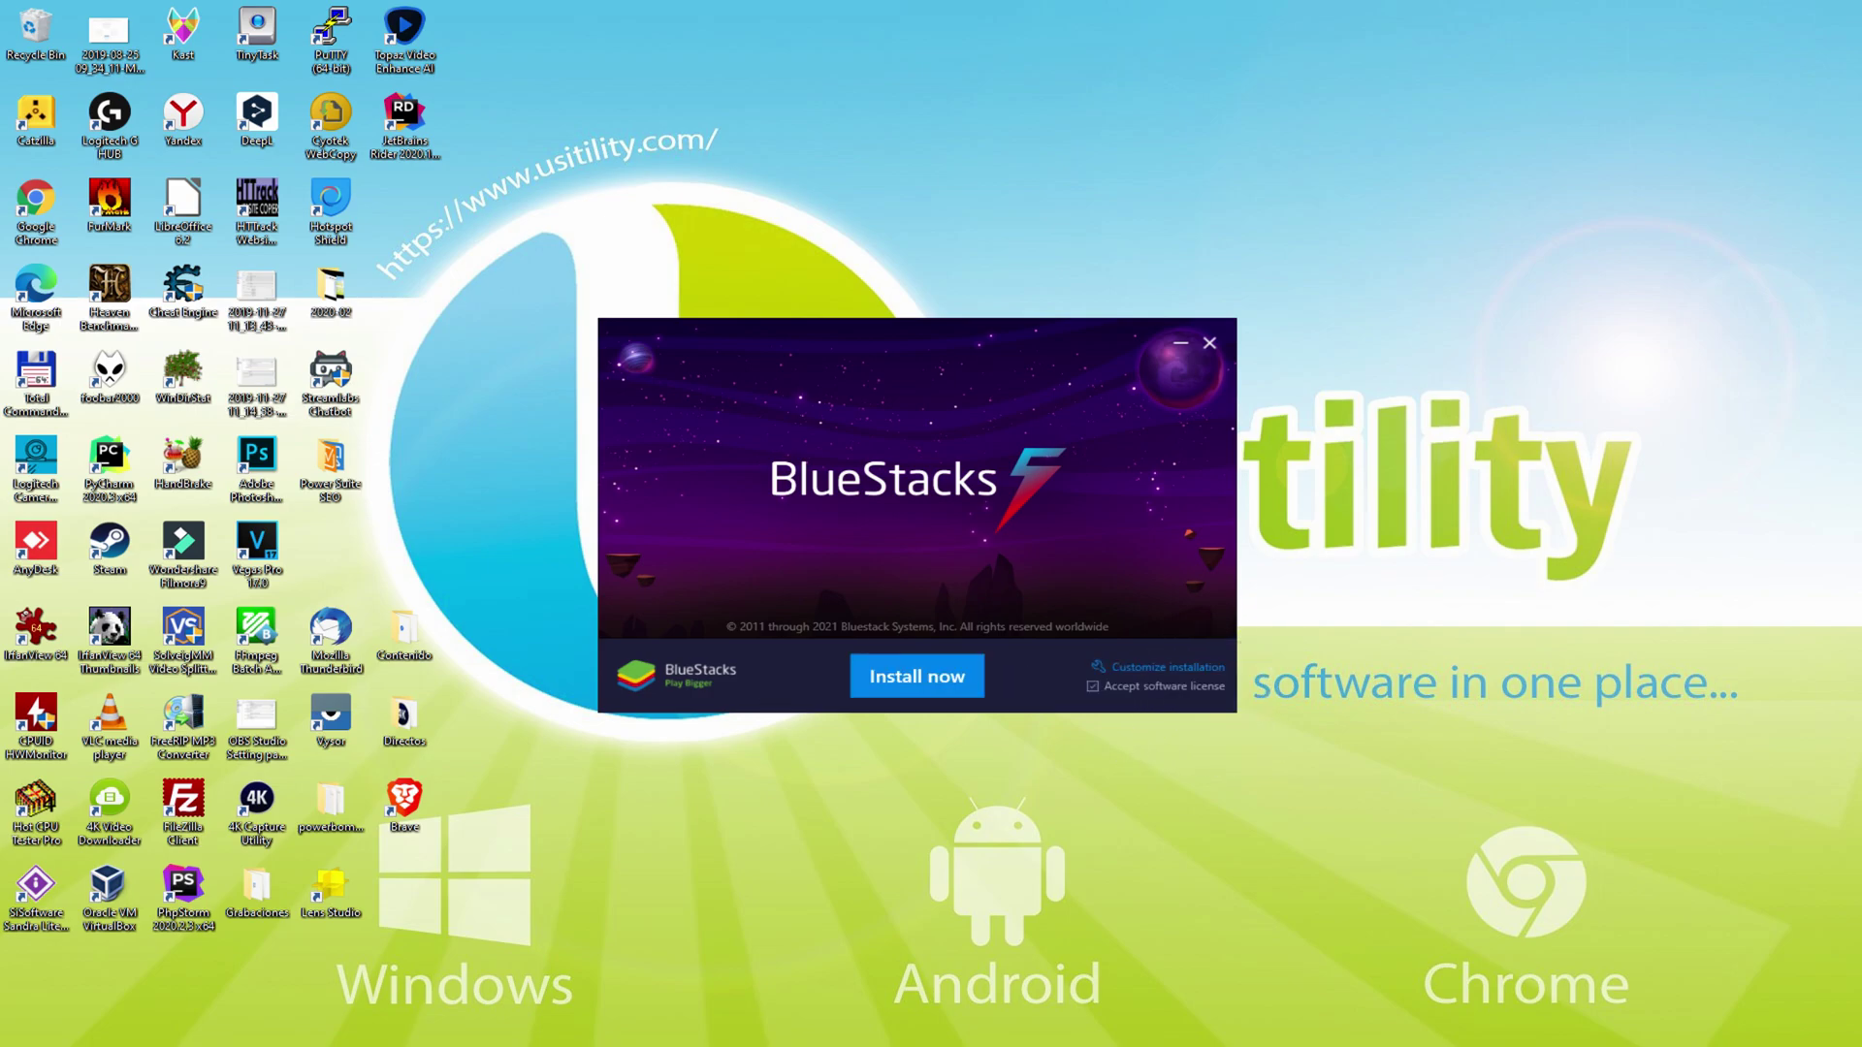
left_click(917, 676)
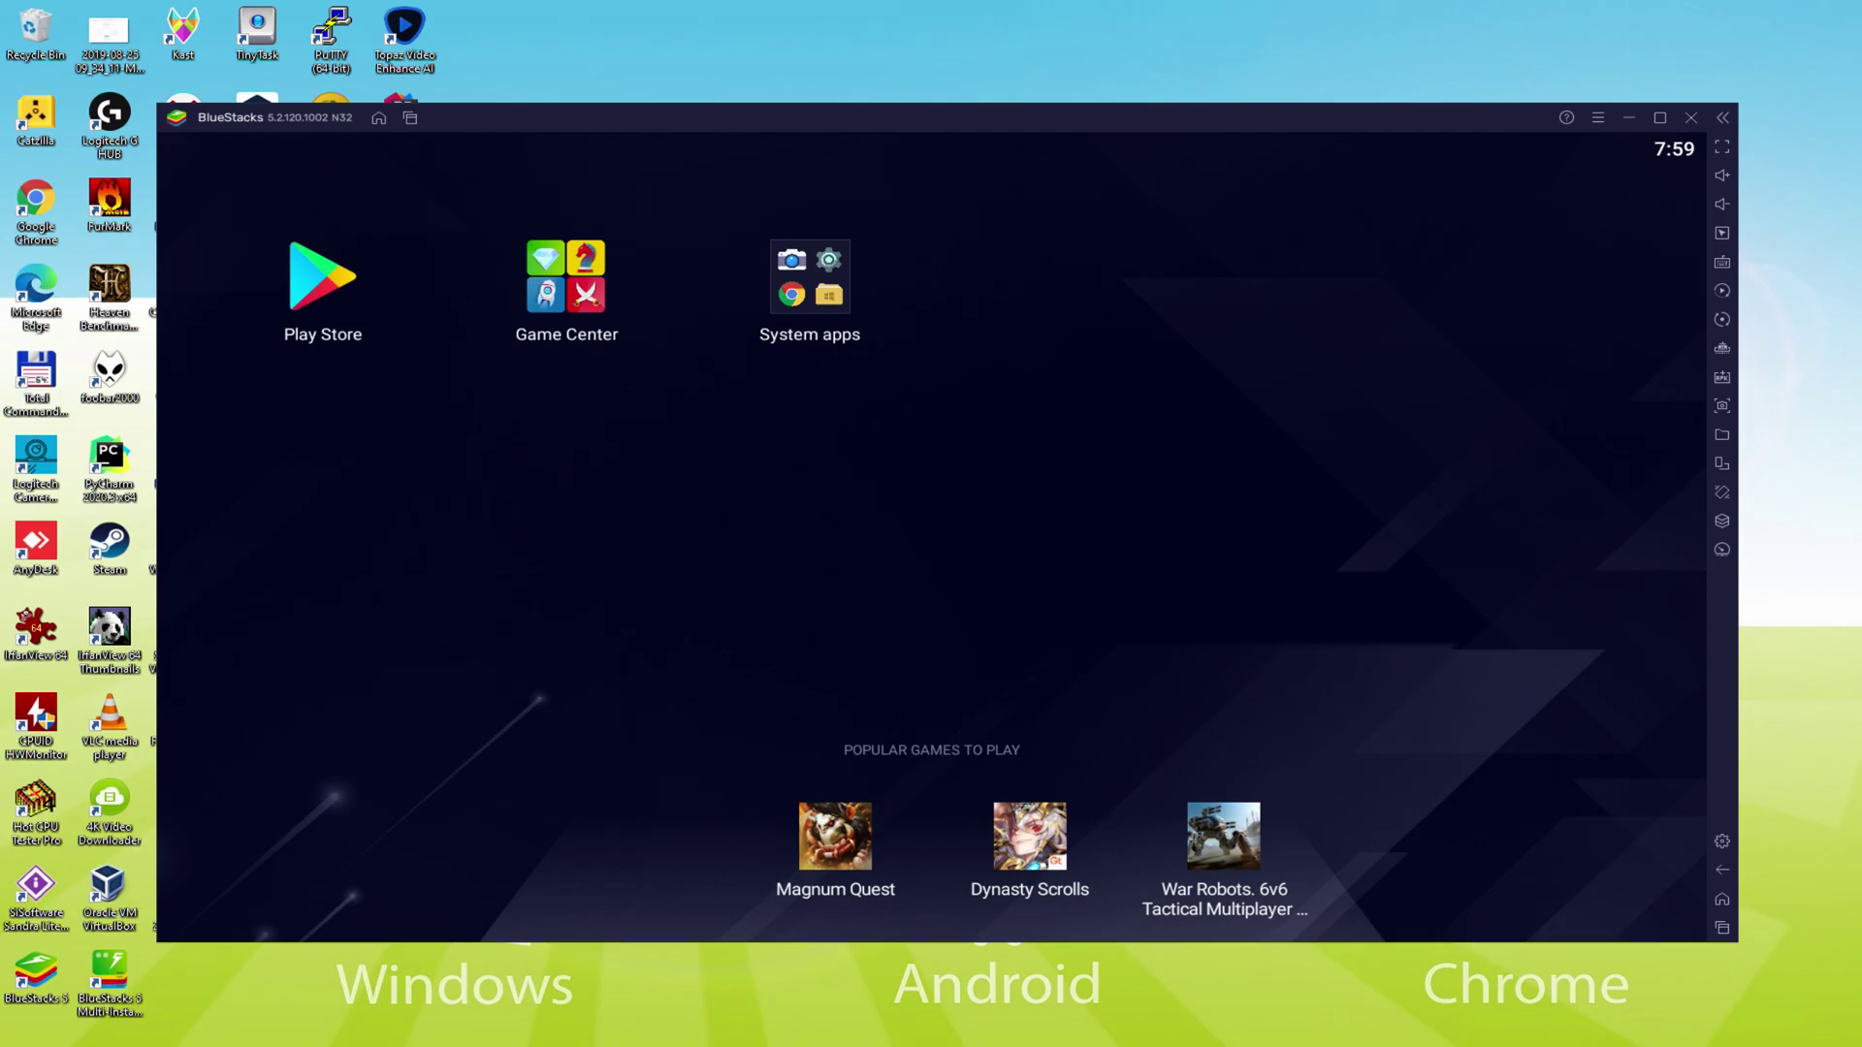
- Open the Play Store, agree to Google's terms, and accept the Google services with Google Drive backup turned off
left_click(320, 271)
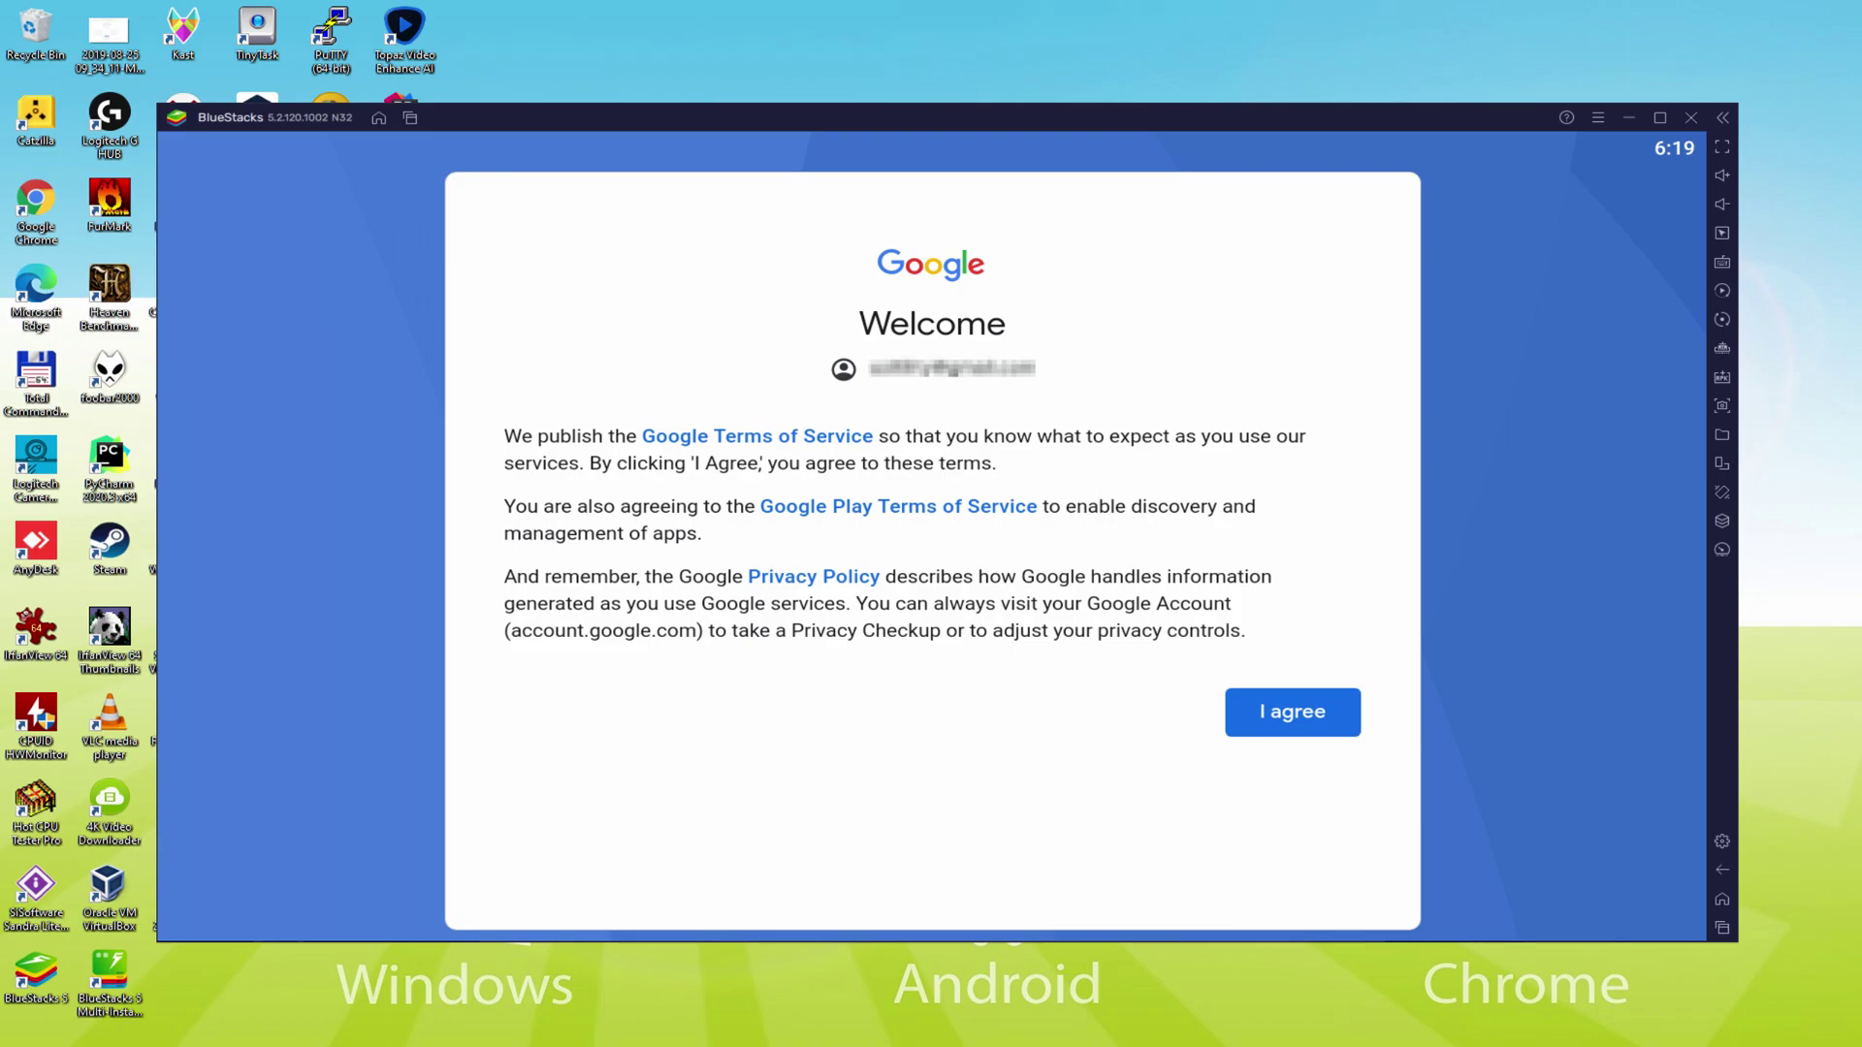
left_click(1293, 713)
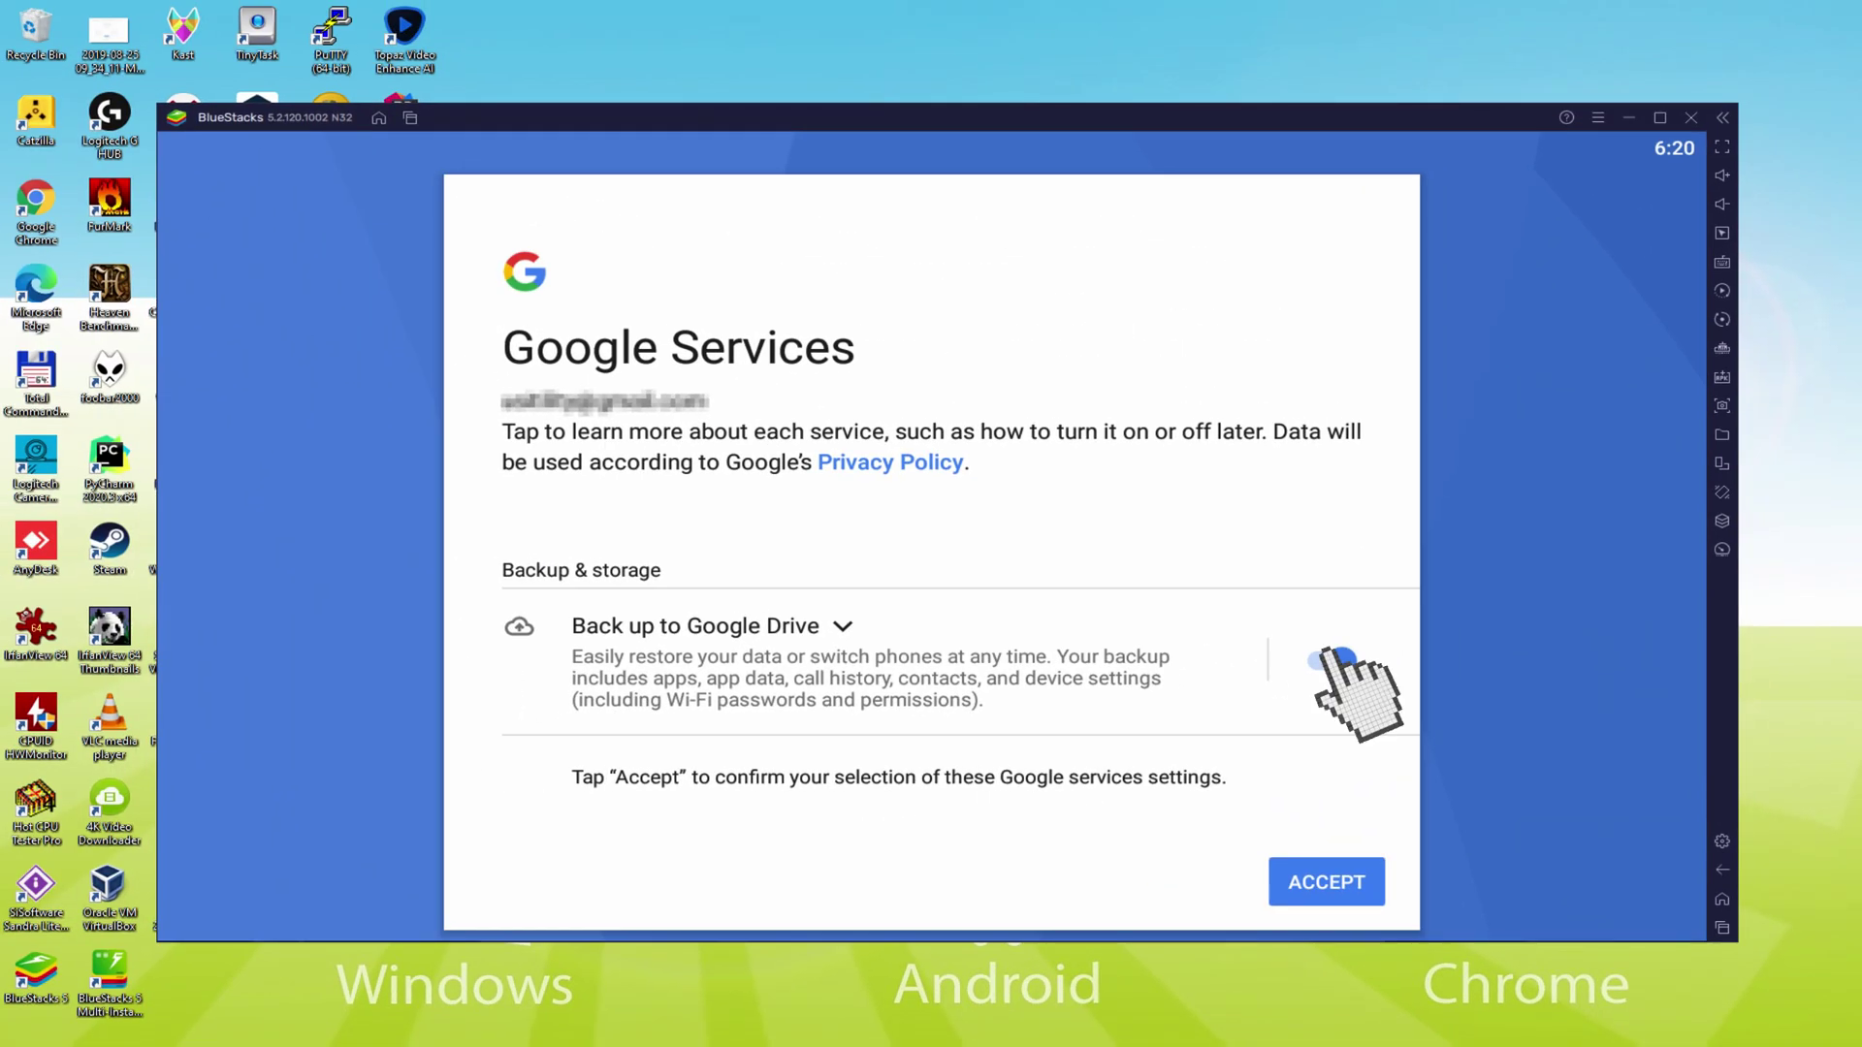
left_click(1330, 659)
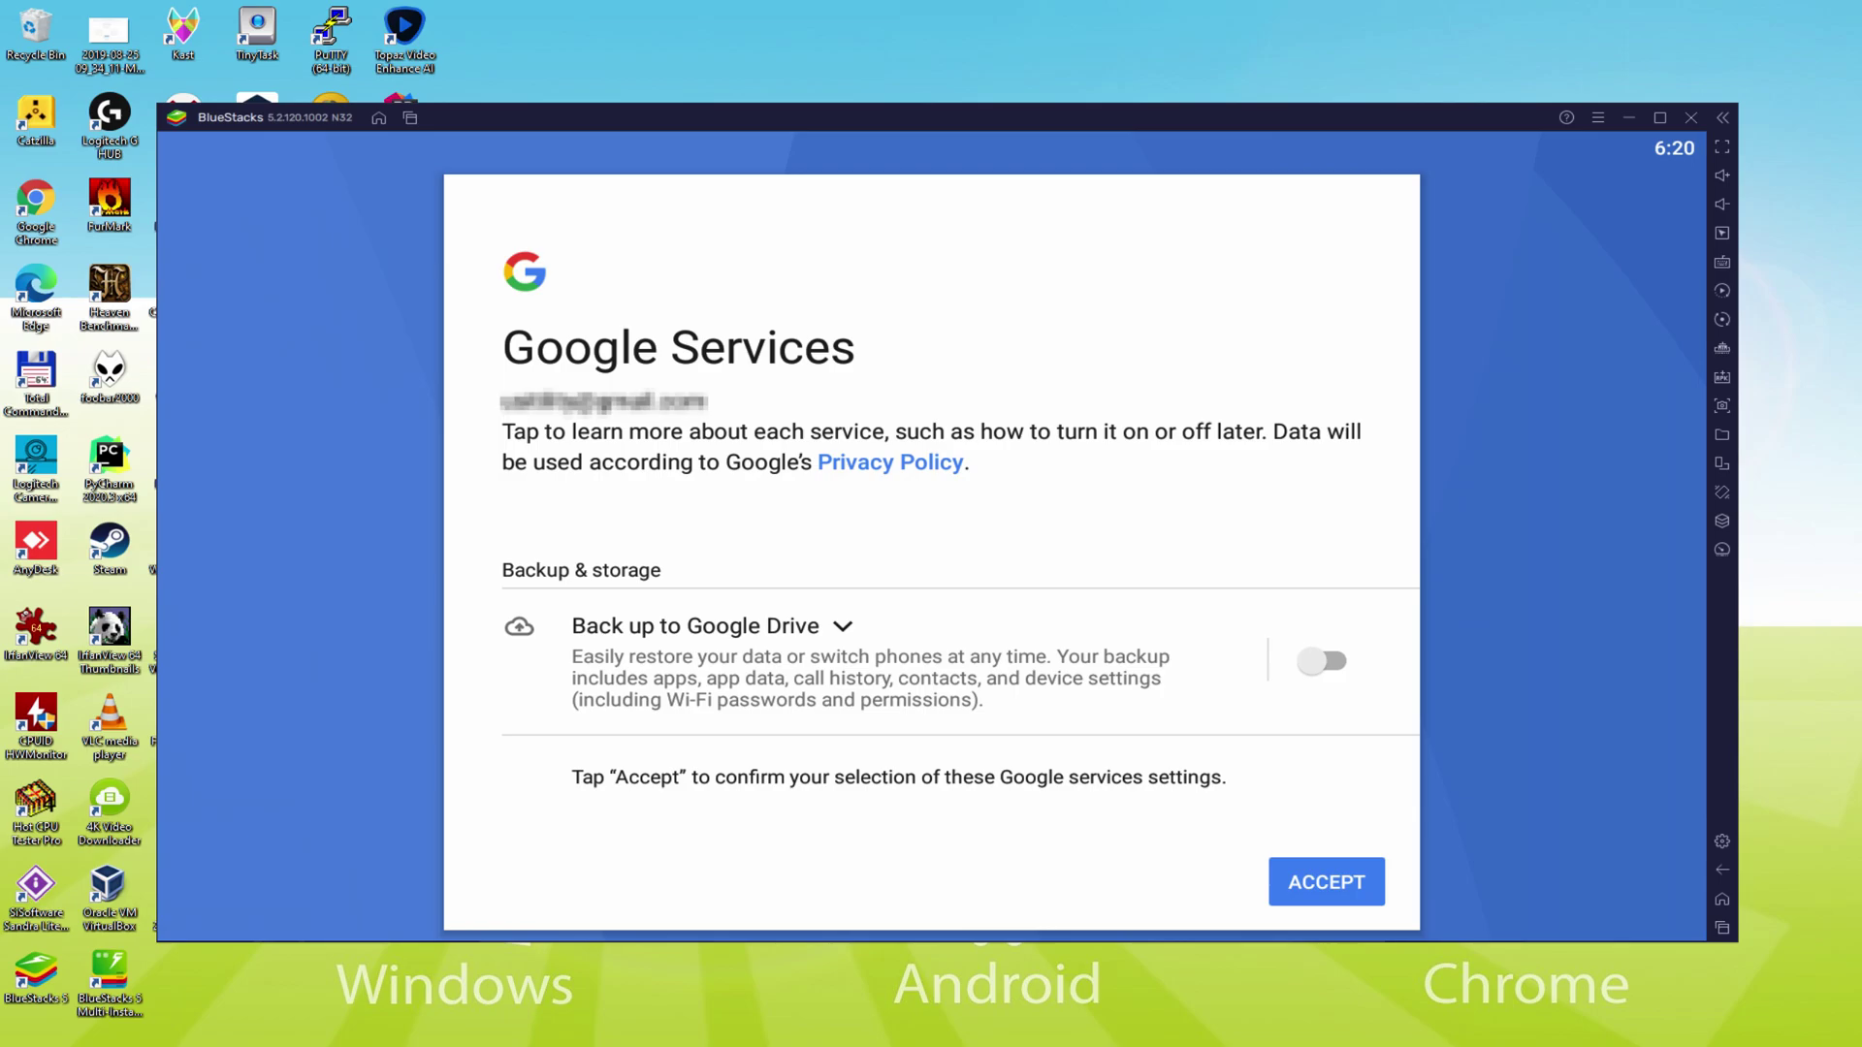
left_click(1325, 878)
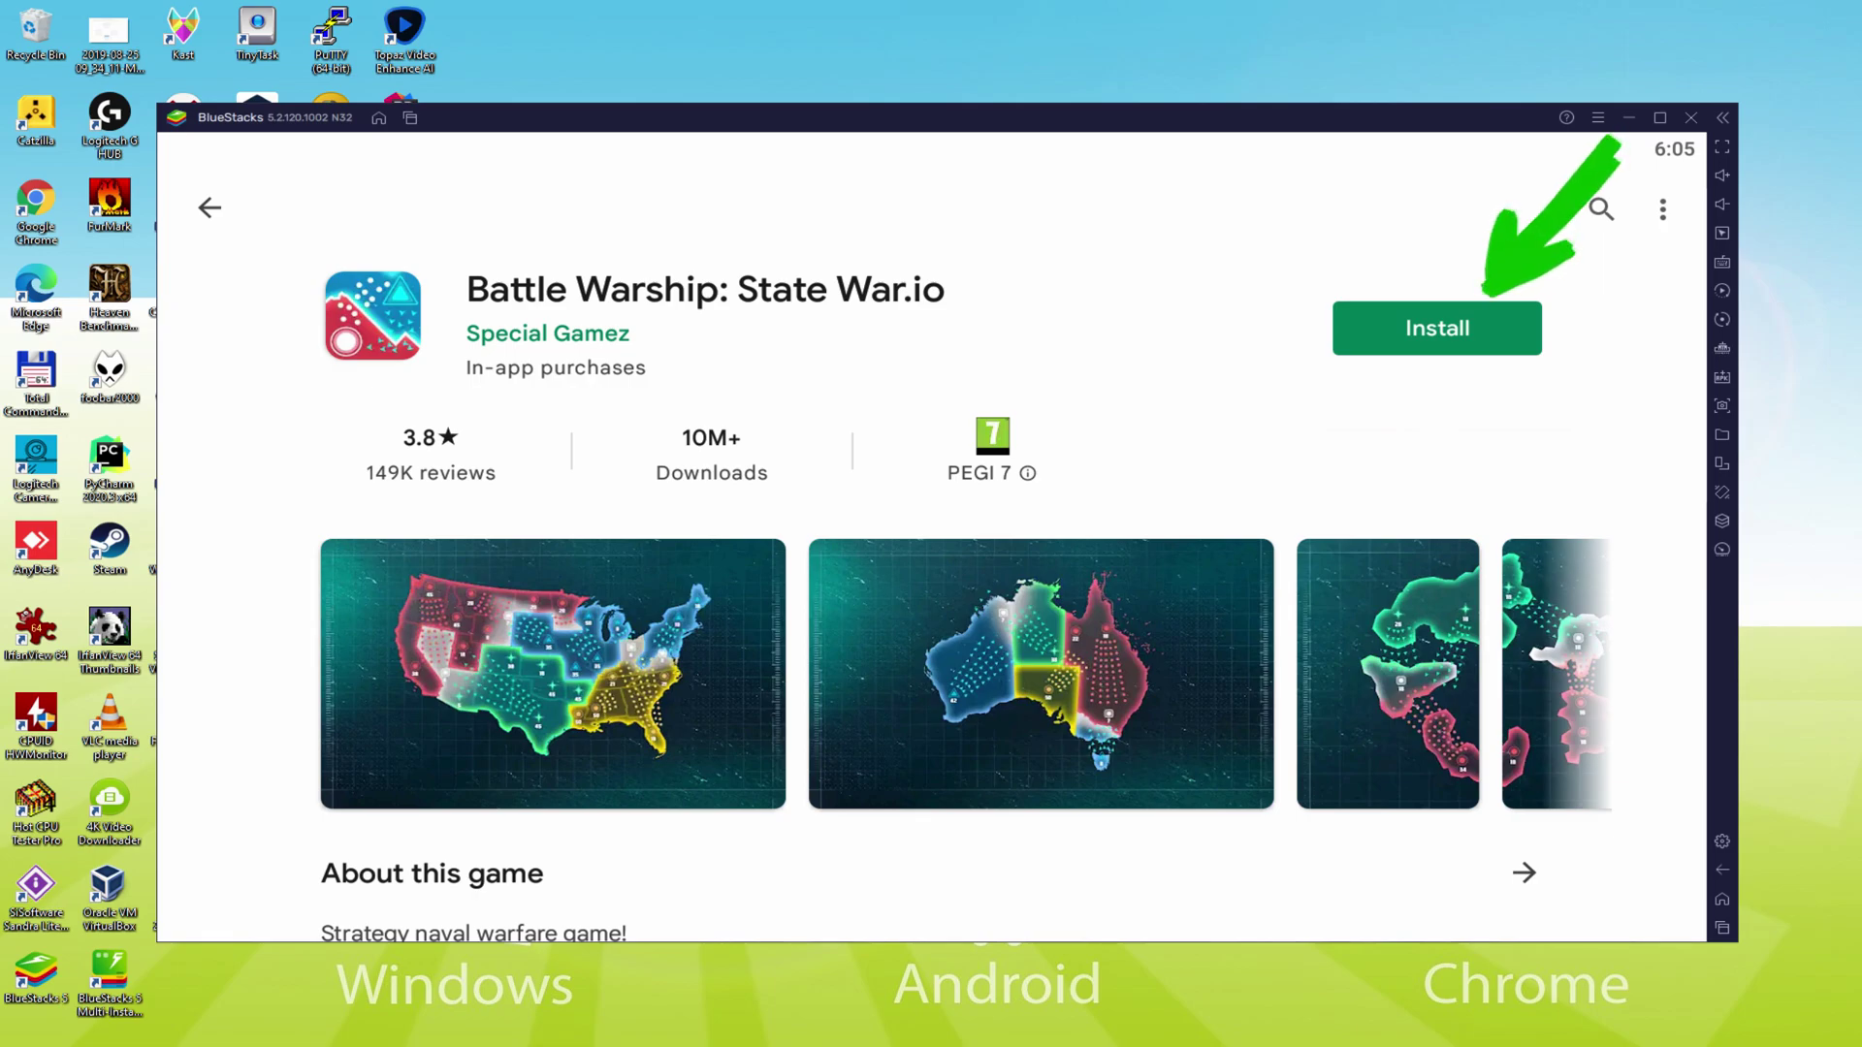
- Install Battle Warship: State War.io from the Play Store and launch it from the BlueStacks home screen
left_click(1484, 323)
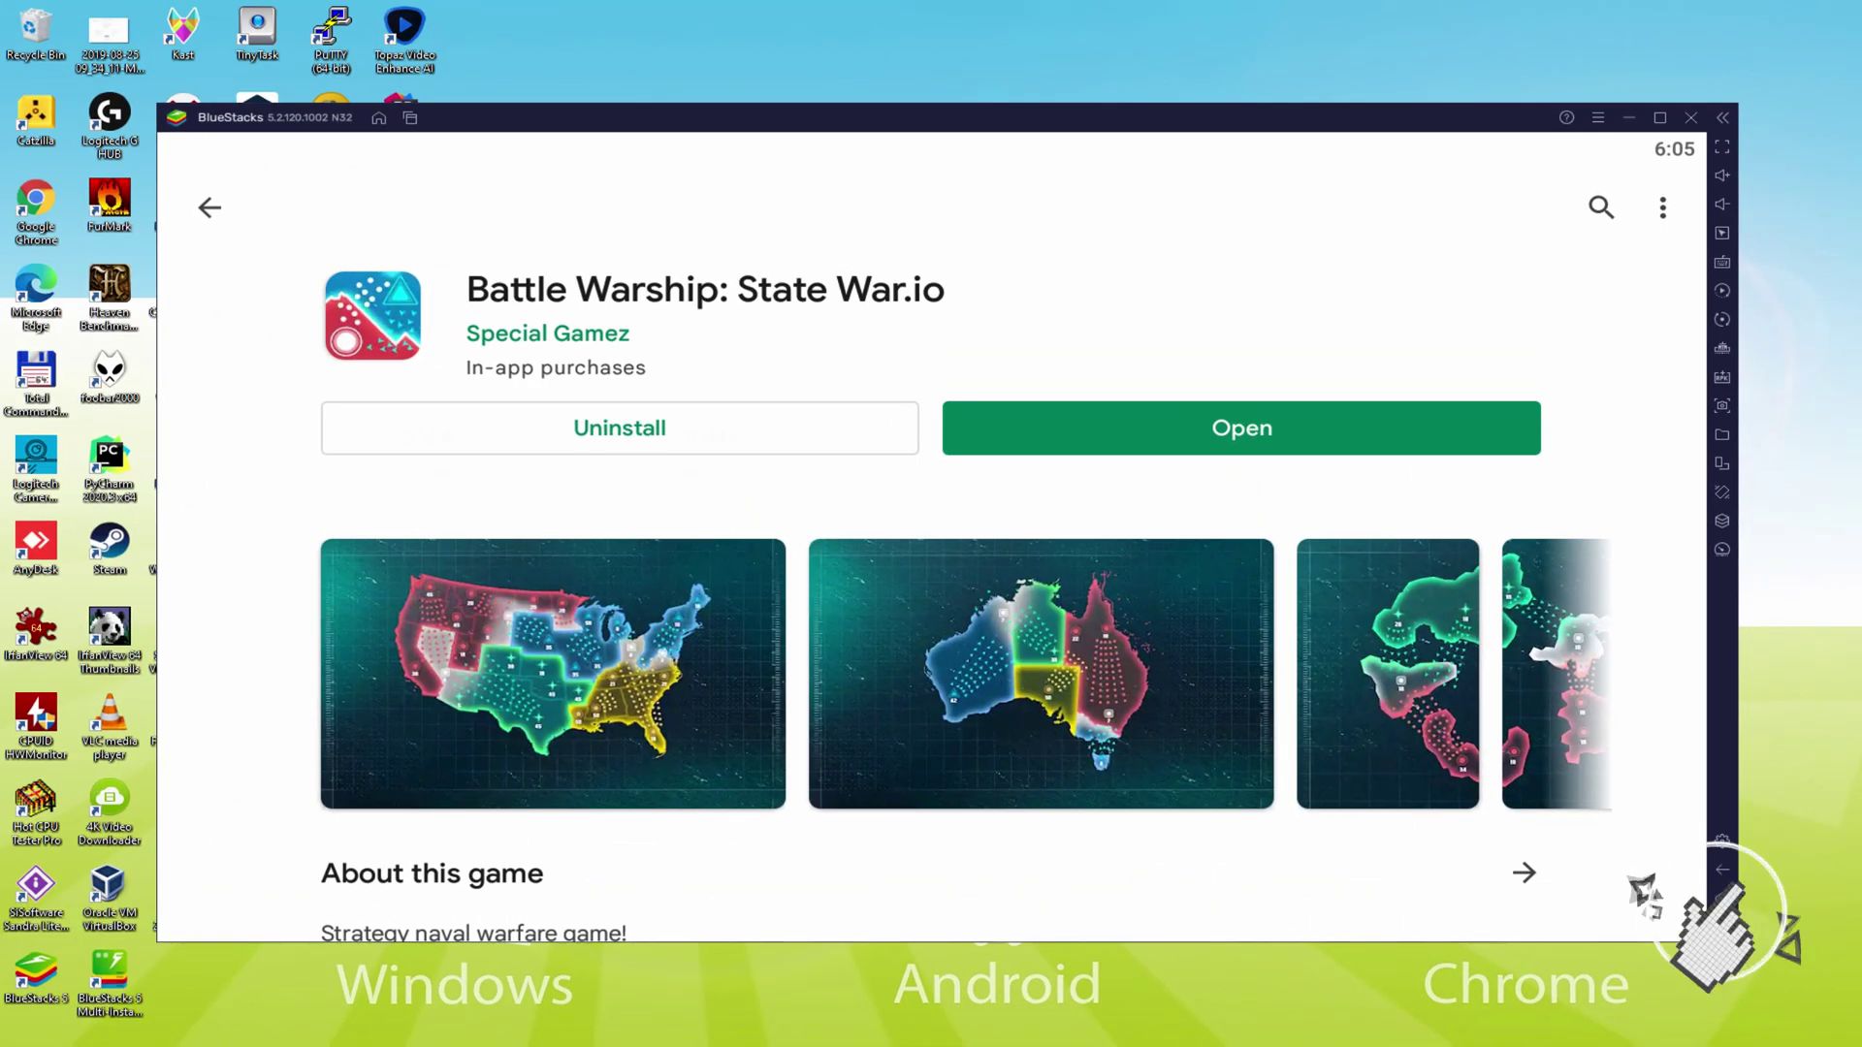
left_click(1630, 771)
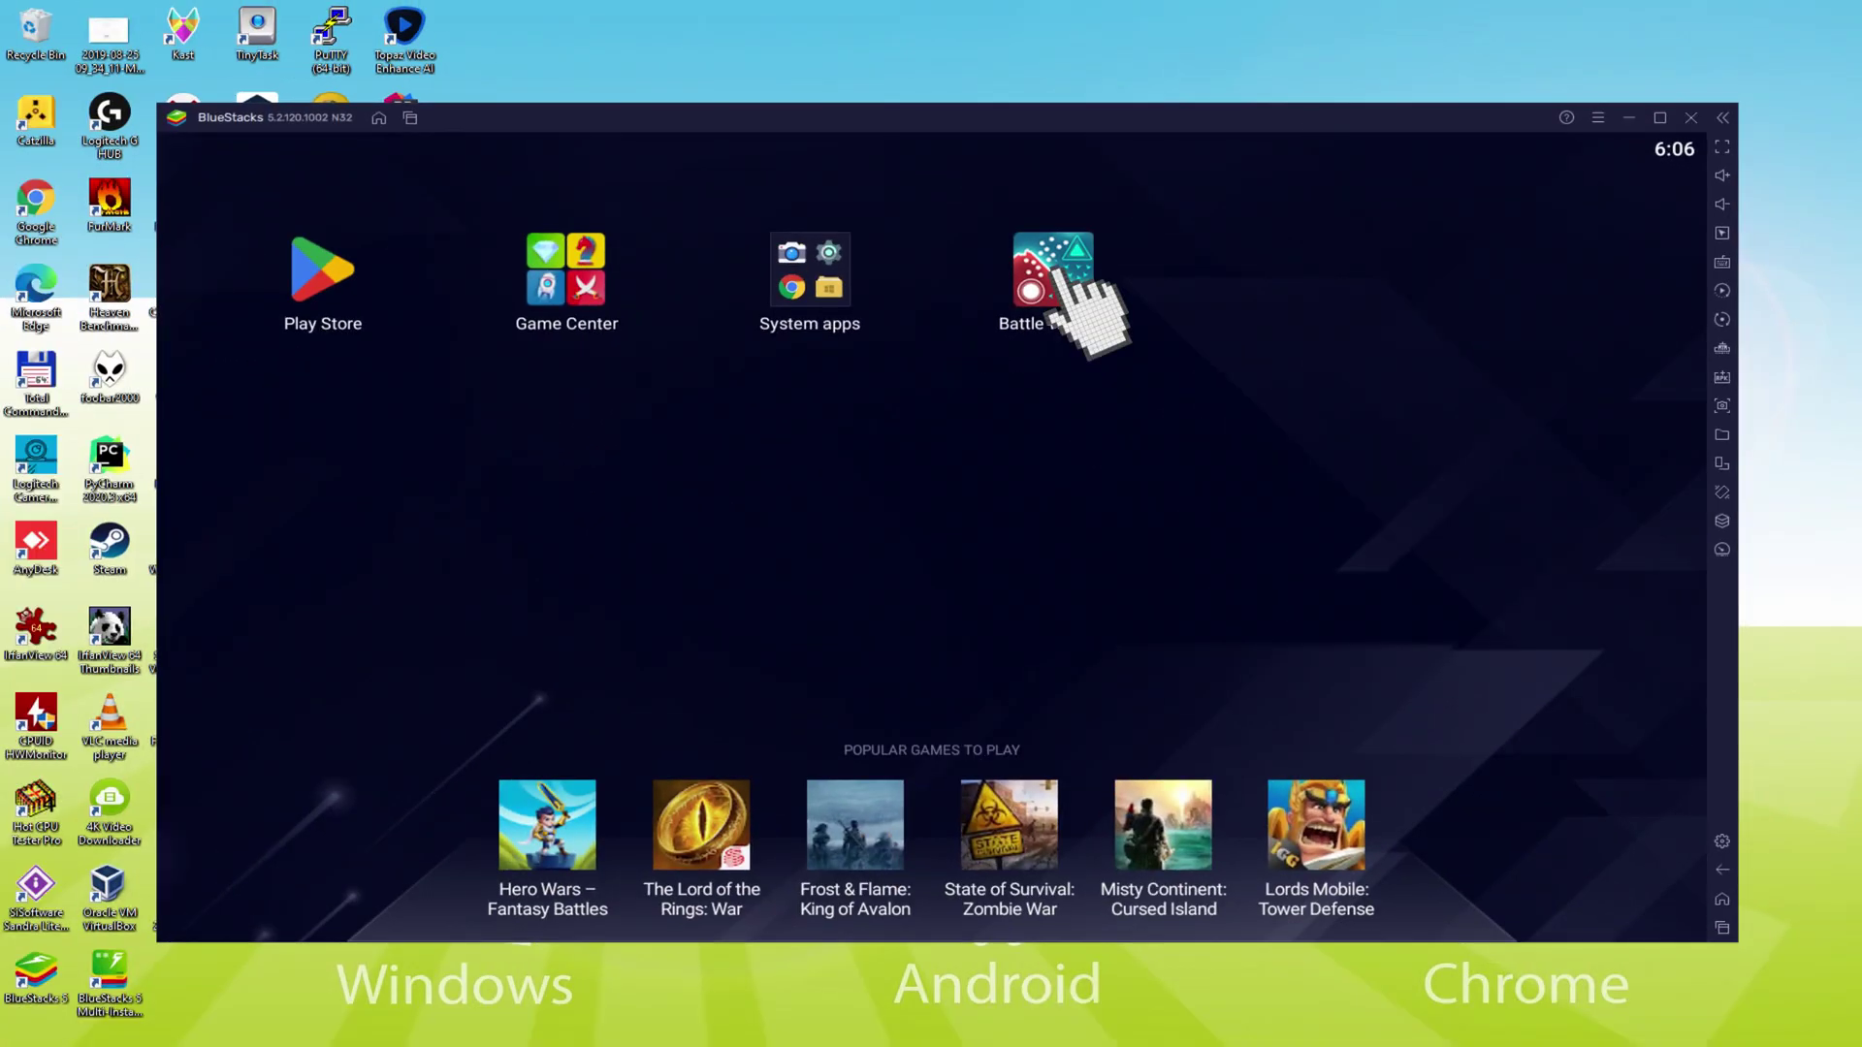
left_click(805, 467)
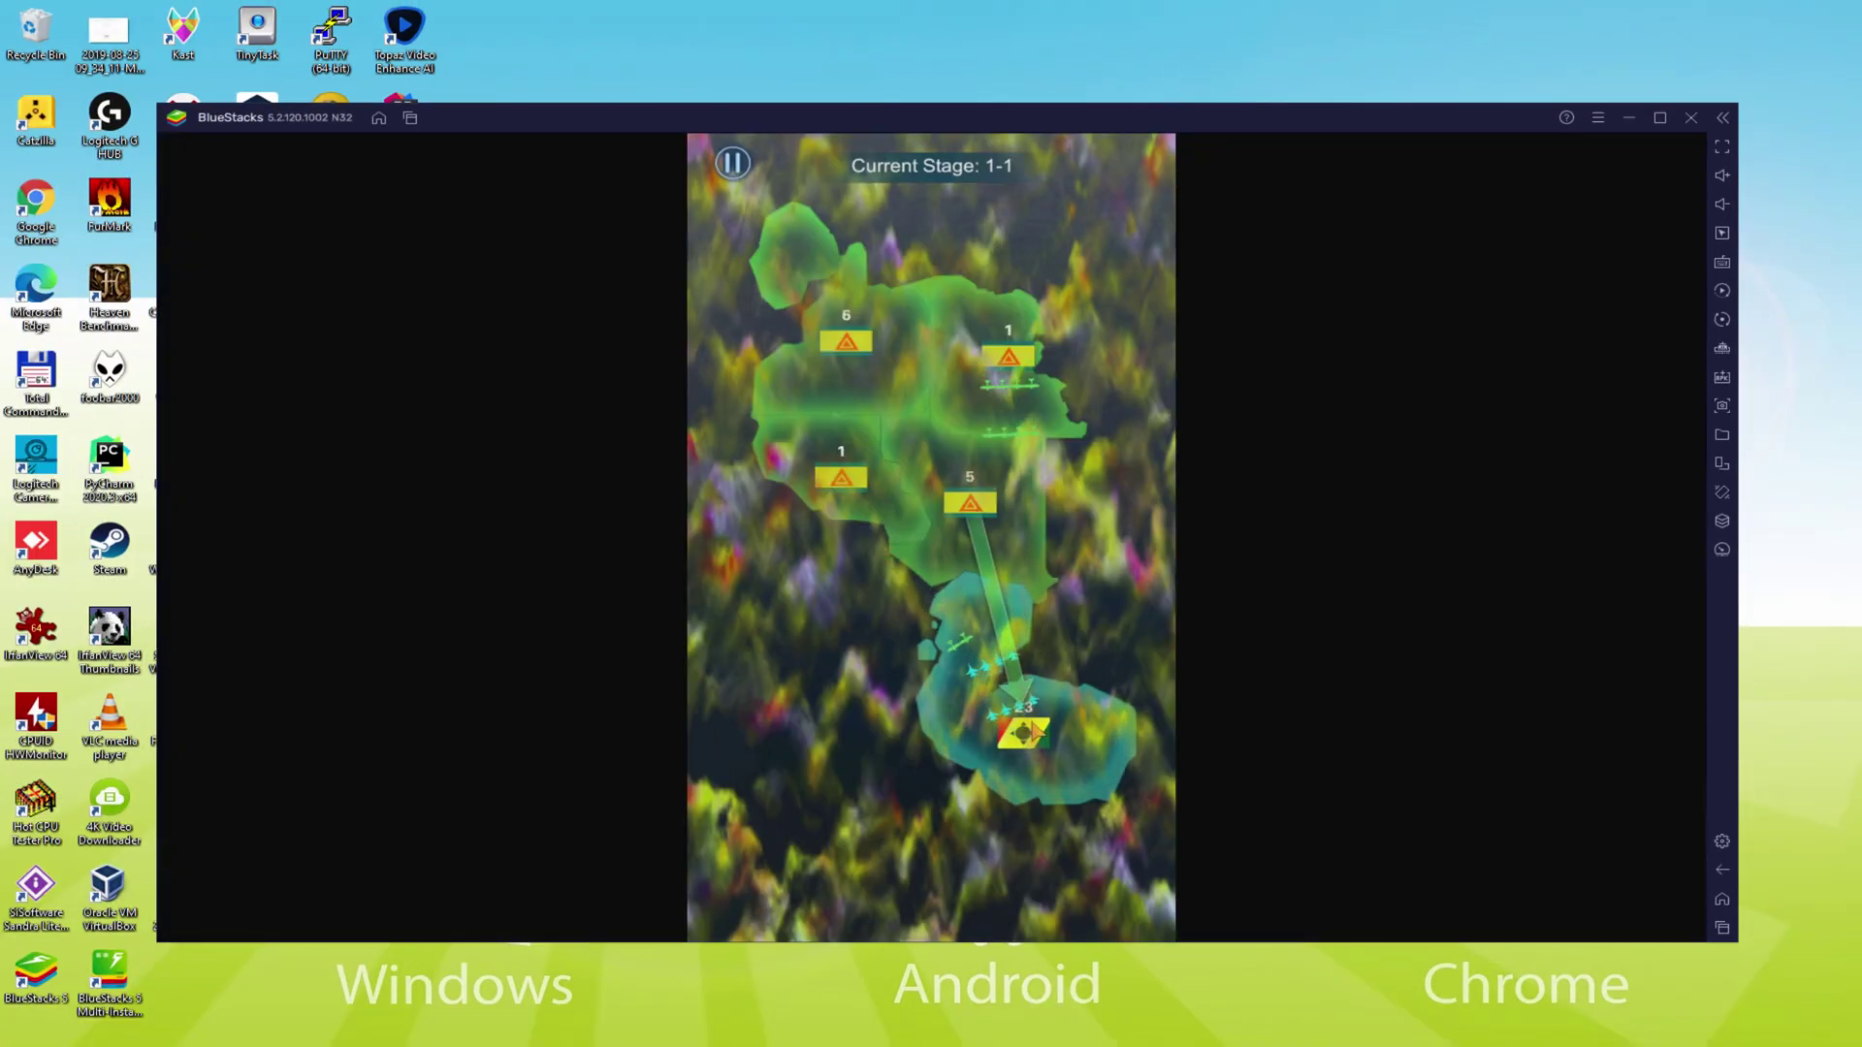
- Finish the attack on the southern enemy base in stage 1-1 and continue to the next stage
left_click_drag(1039, 766, 1036, 763)
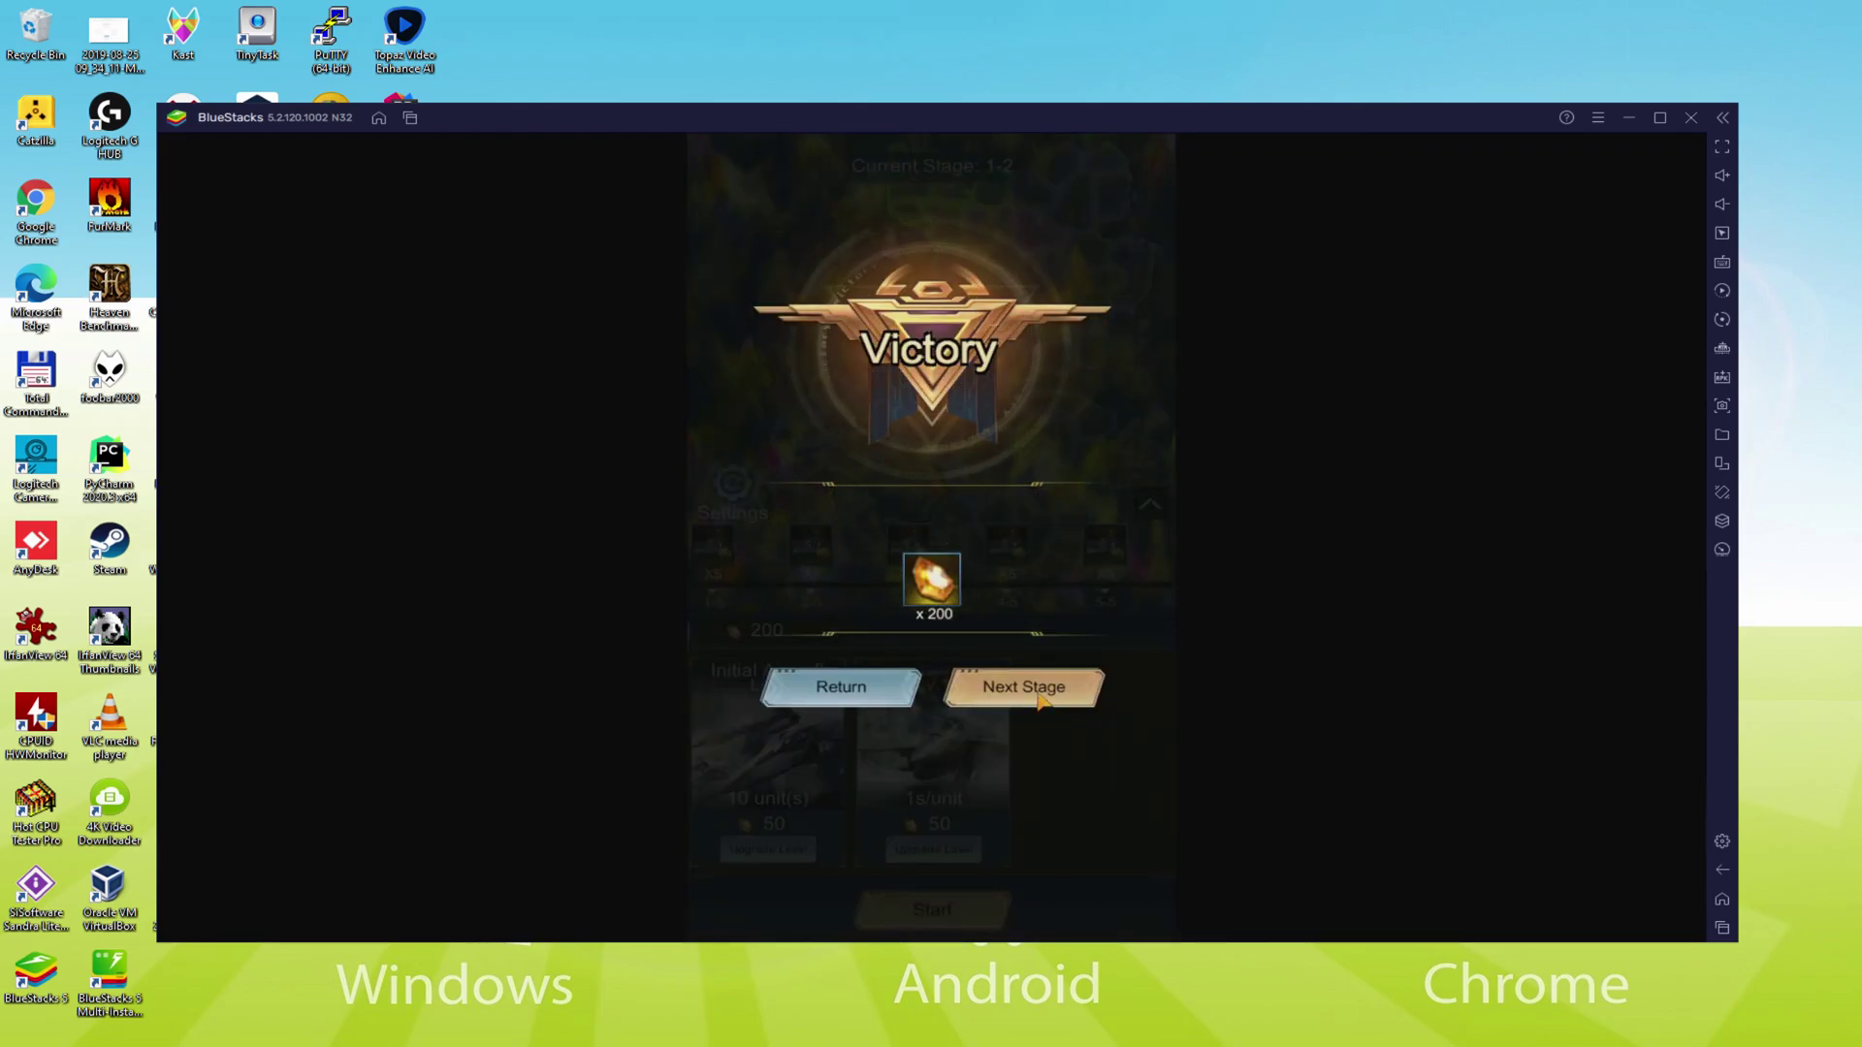
left_click(1037, 695)
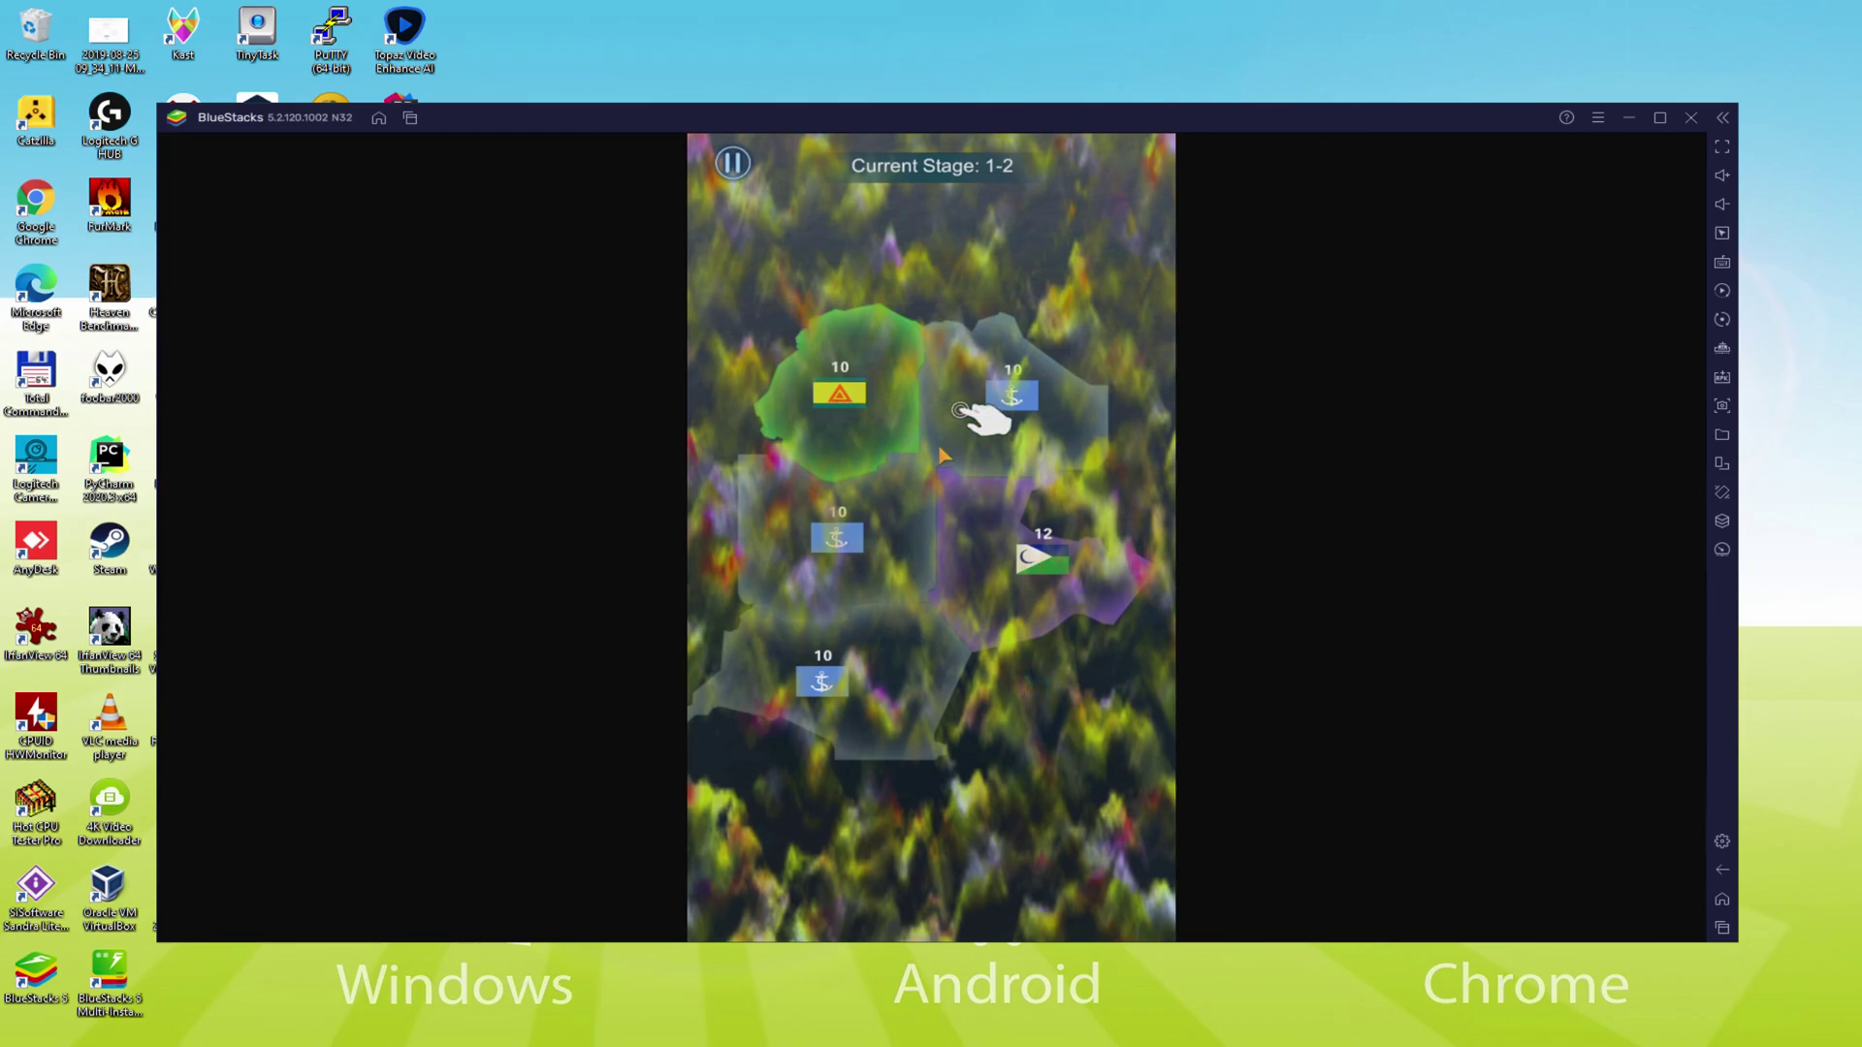
- In stage 1-2, send aircraft to capture the northeastern neutral territory and the purple enemy territory in the east
left_click_drag(1045, 410, 1028, 400)
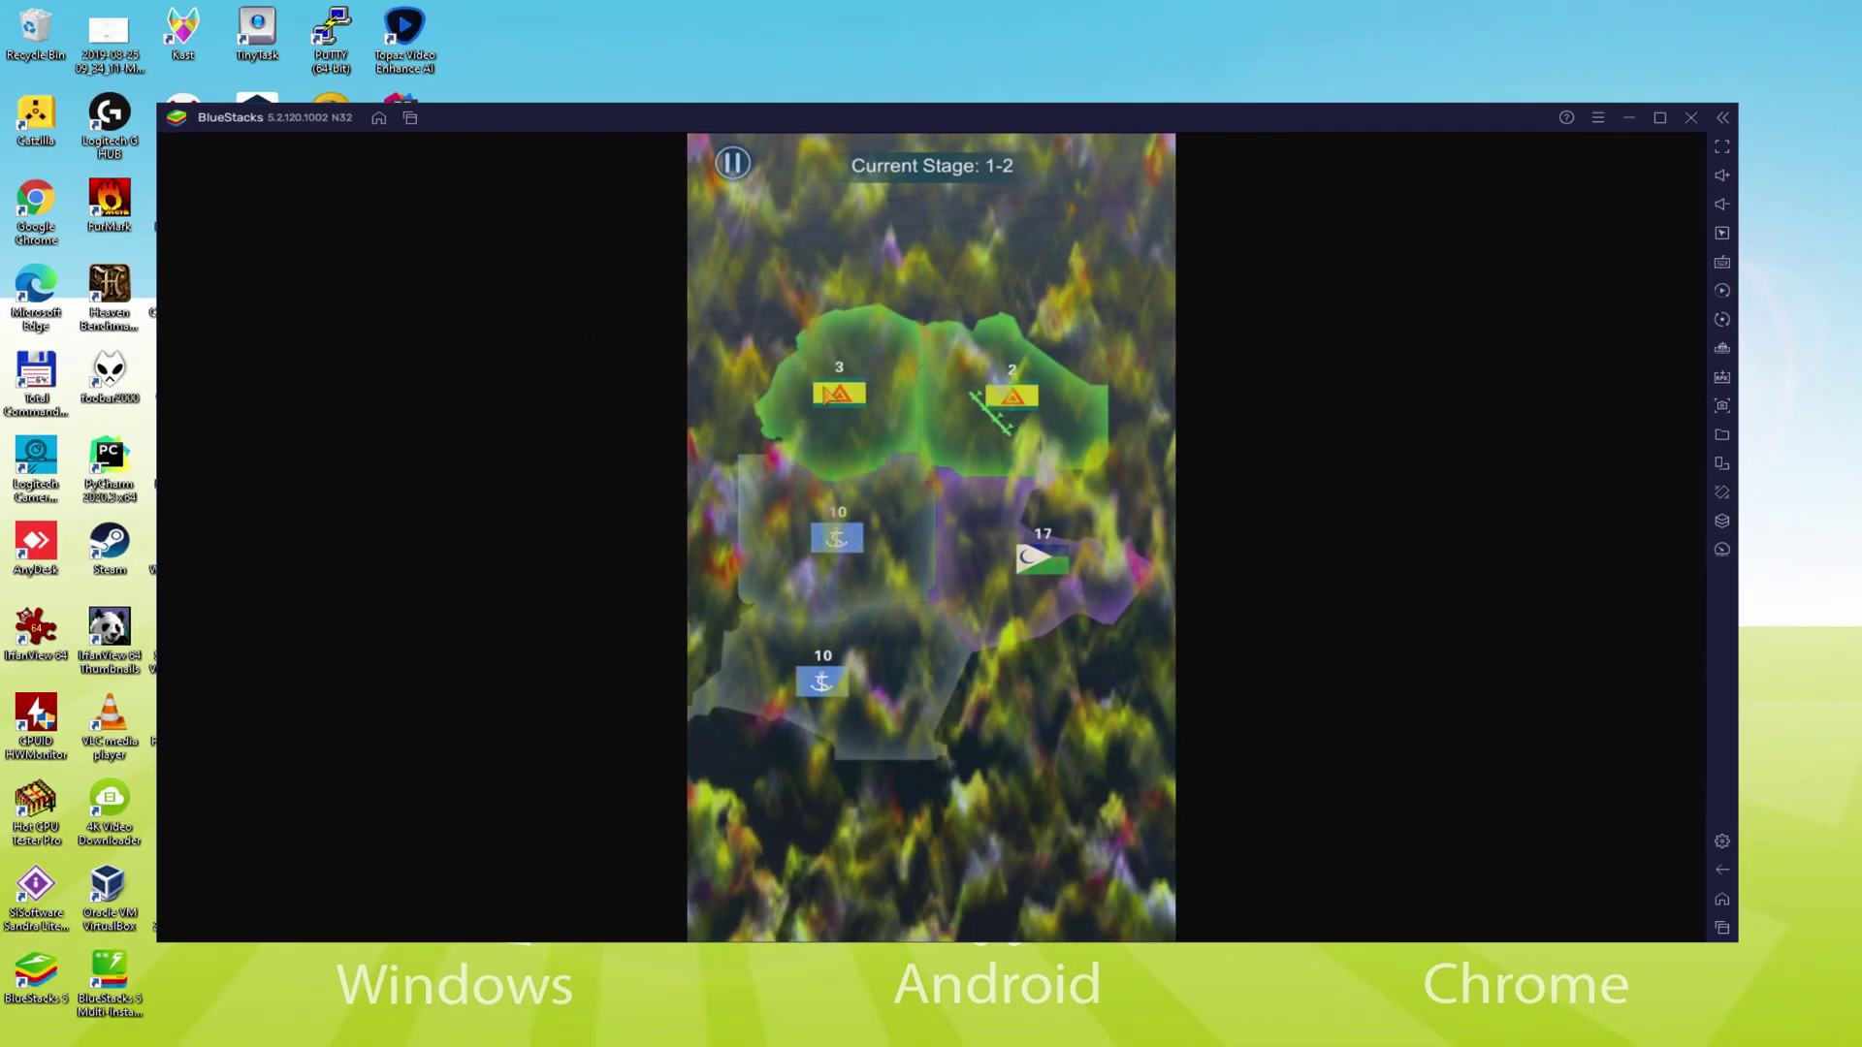
left_click_drag(826, 396, 867, 553)
left_click_drag(846, 428, 898, 486)
left_click_drag(1035, 496, 1040, 548)
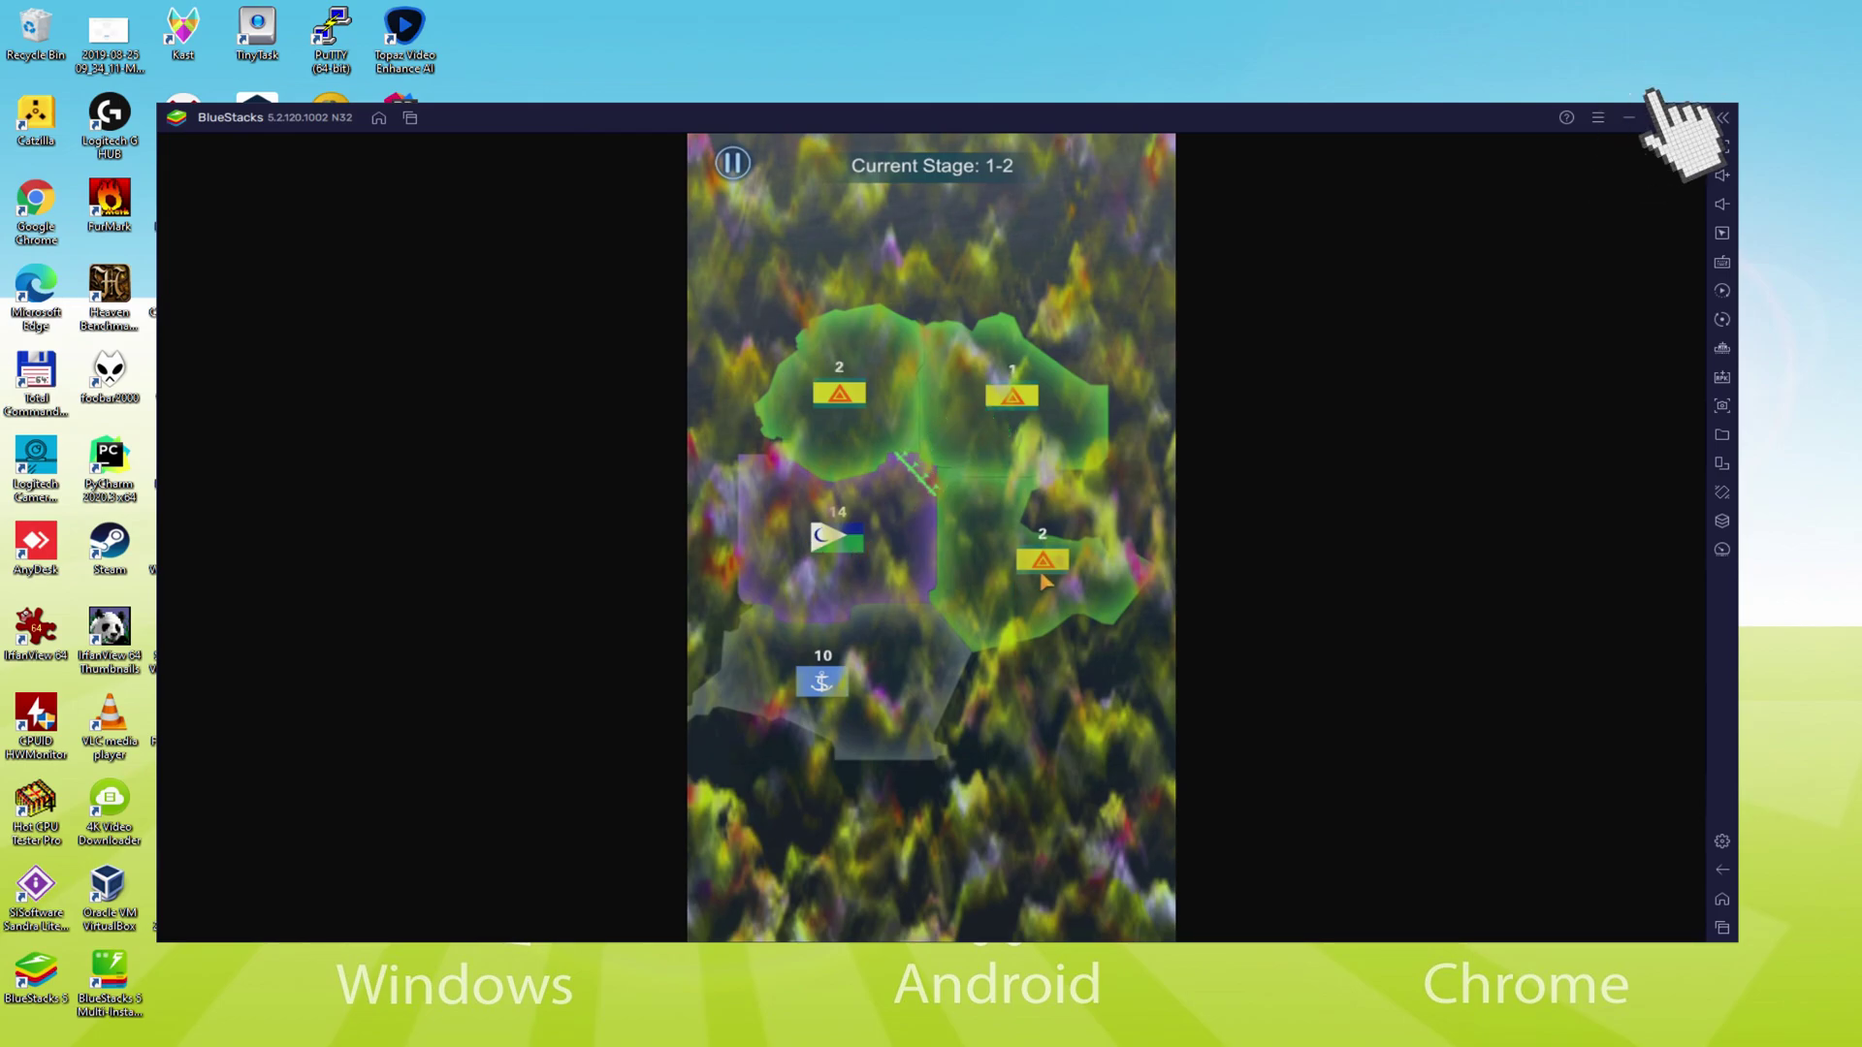
- Maximize the emulator window and send aircraft against the western purple territory and the southwestern neutral one to finish stage 1-2
left_click(1661, 117)
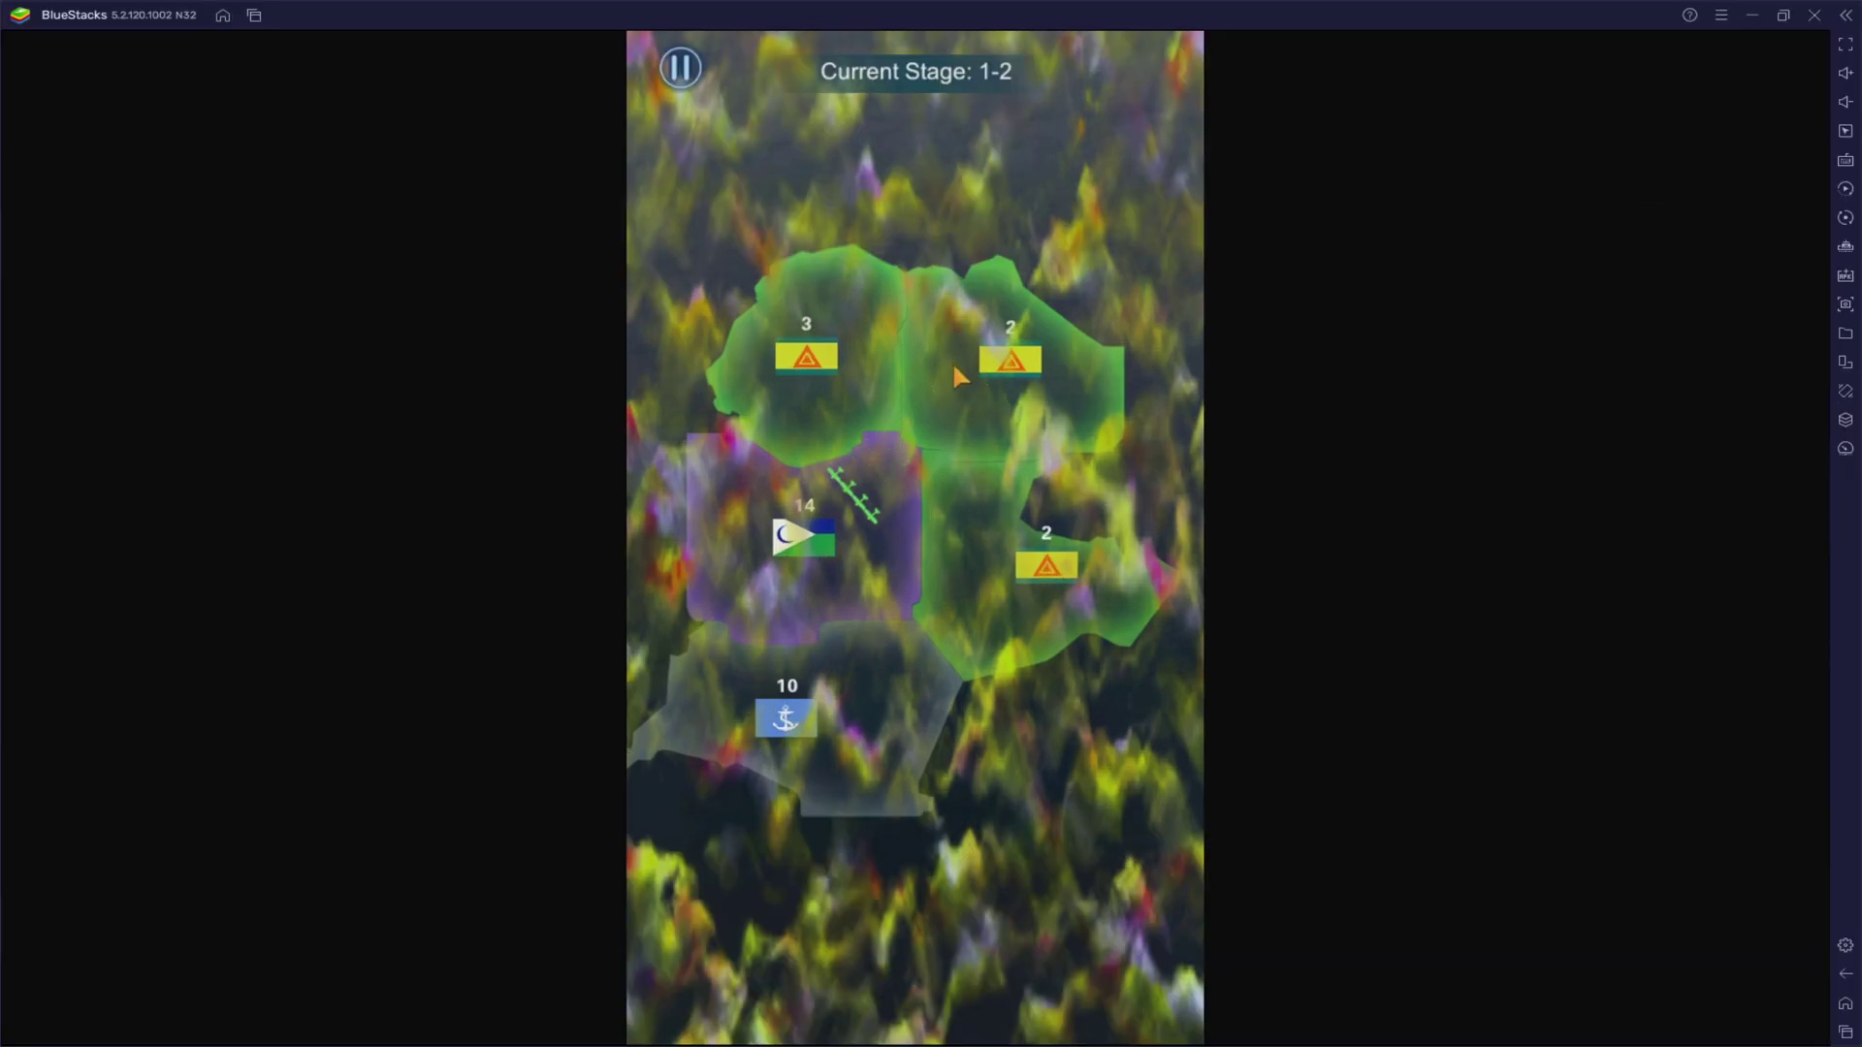
left_click_drag(1034, 580, 805, 561)
left_click_drag(831, 359, 811, 540)
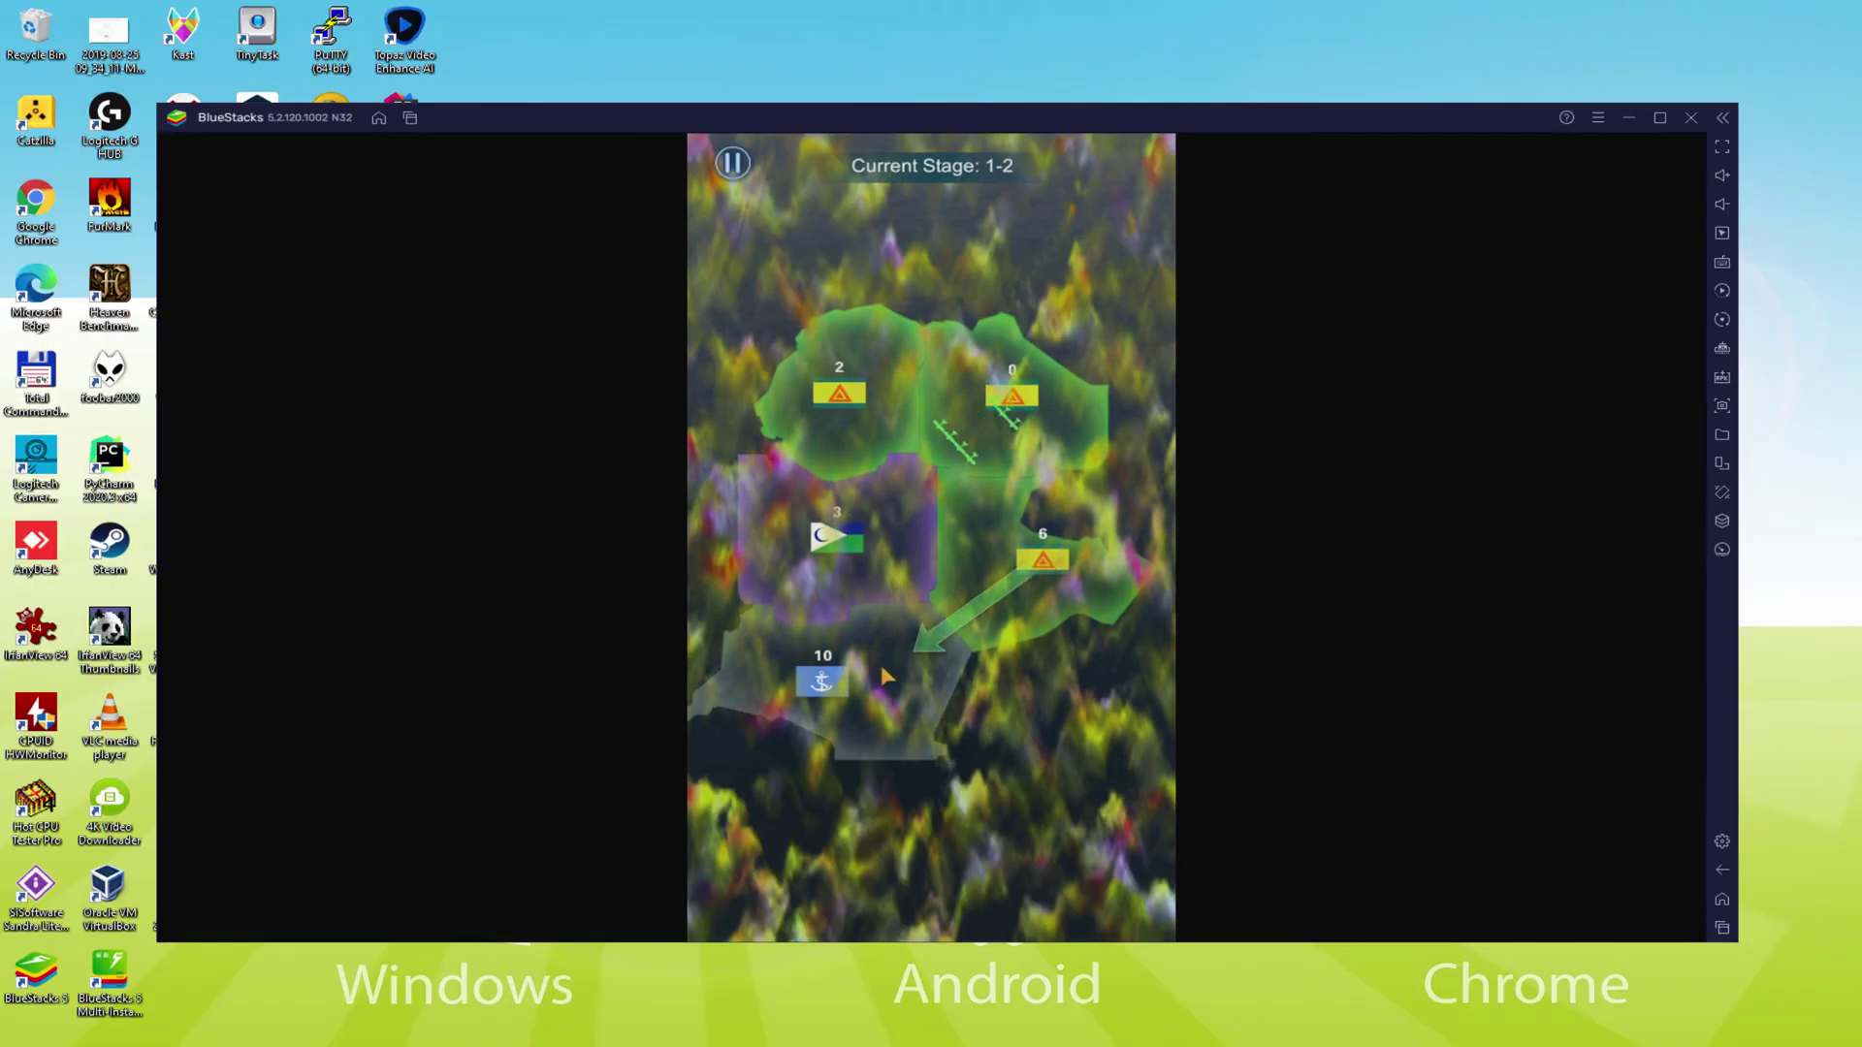
left_click_drag(1017, 603, 788, 720)
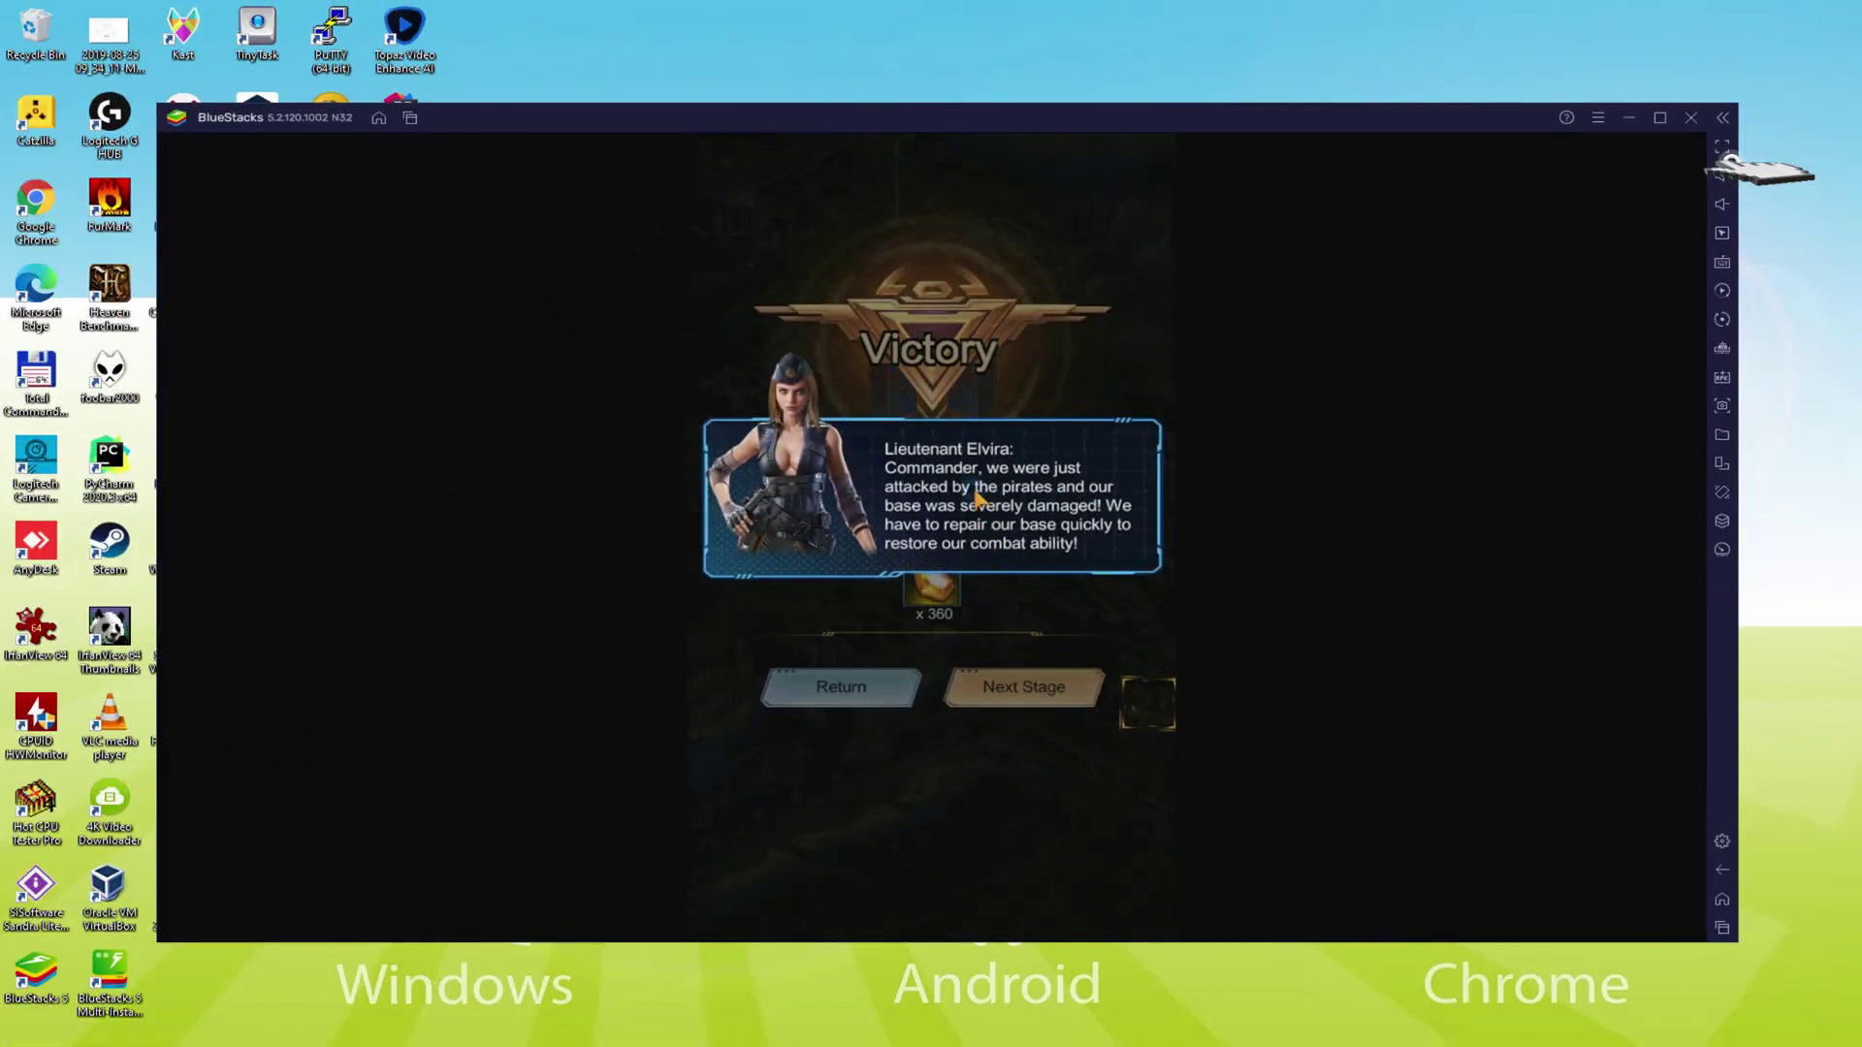
- Advance through Lieutenant Elvira's messages and build a Power Plant on the highlighted plot of the base
left_click(977, 497)
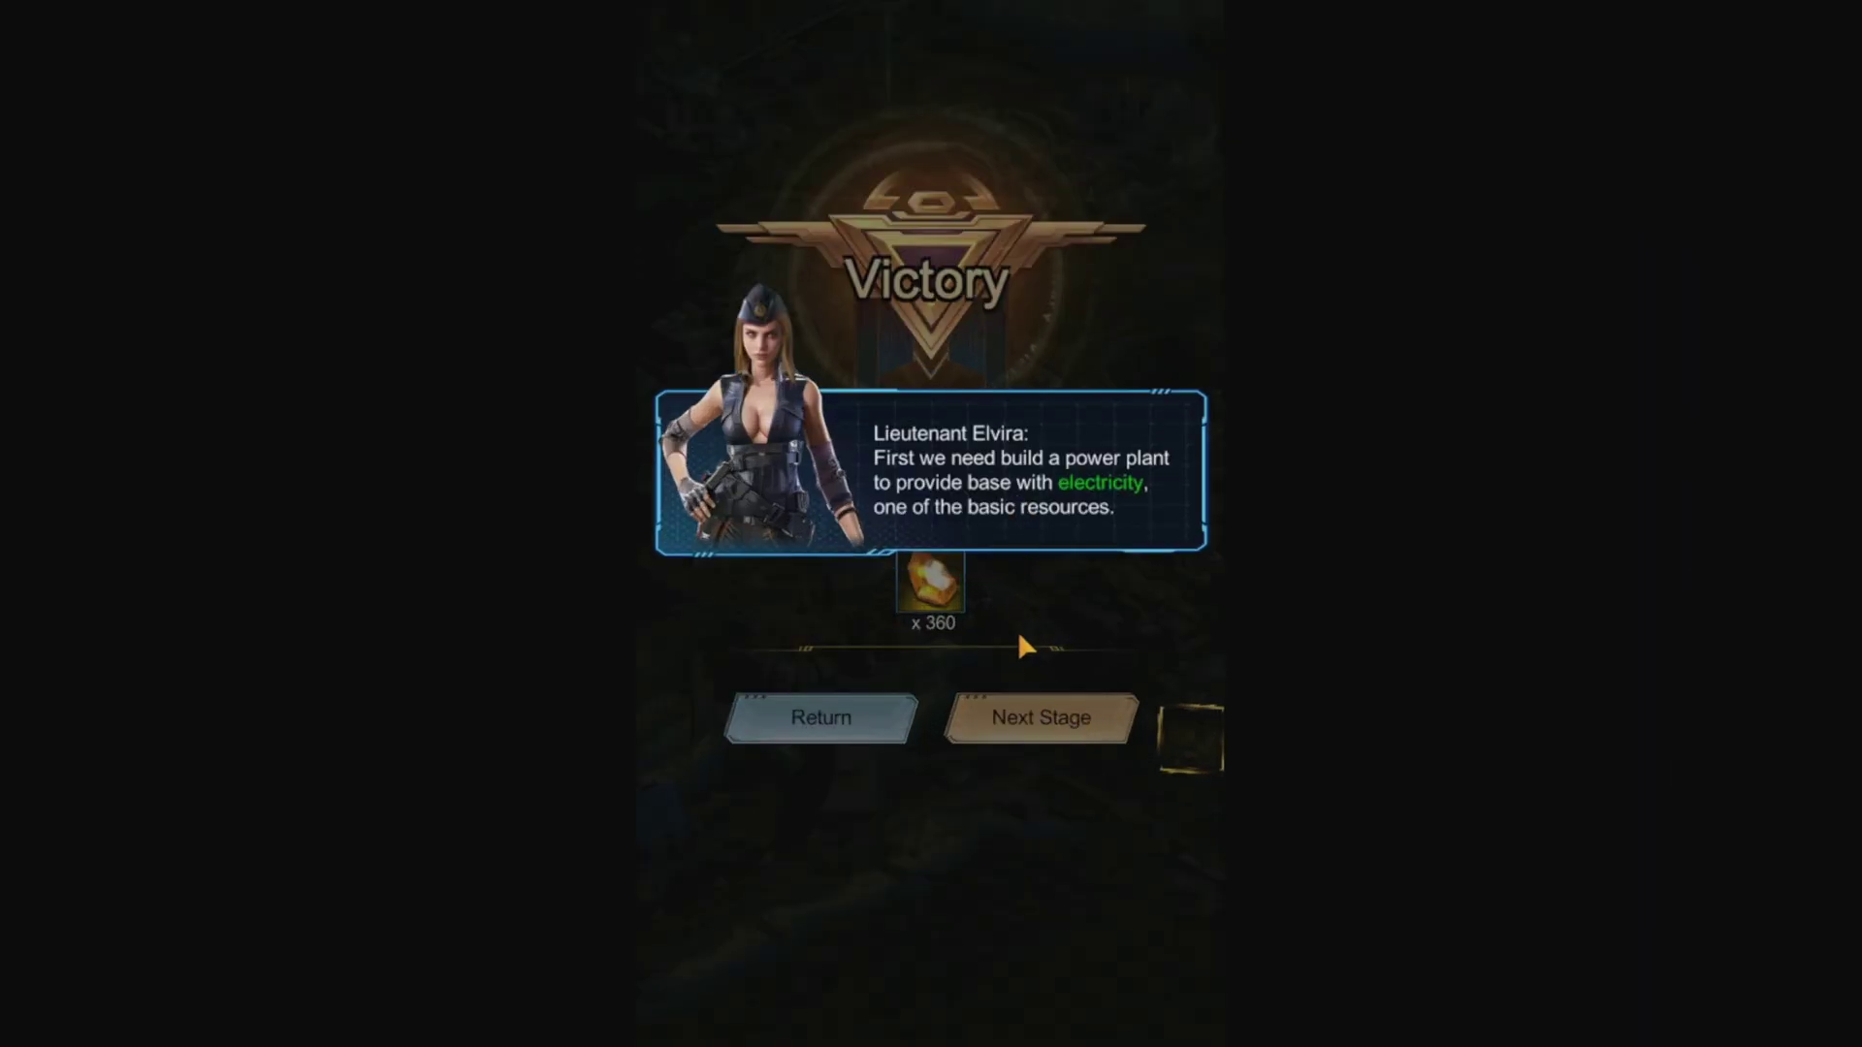
left_click(1042, 715)
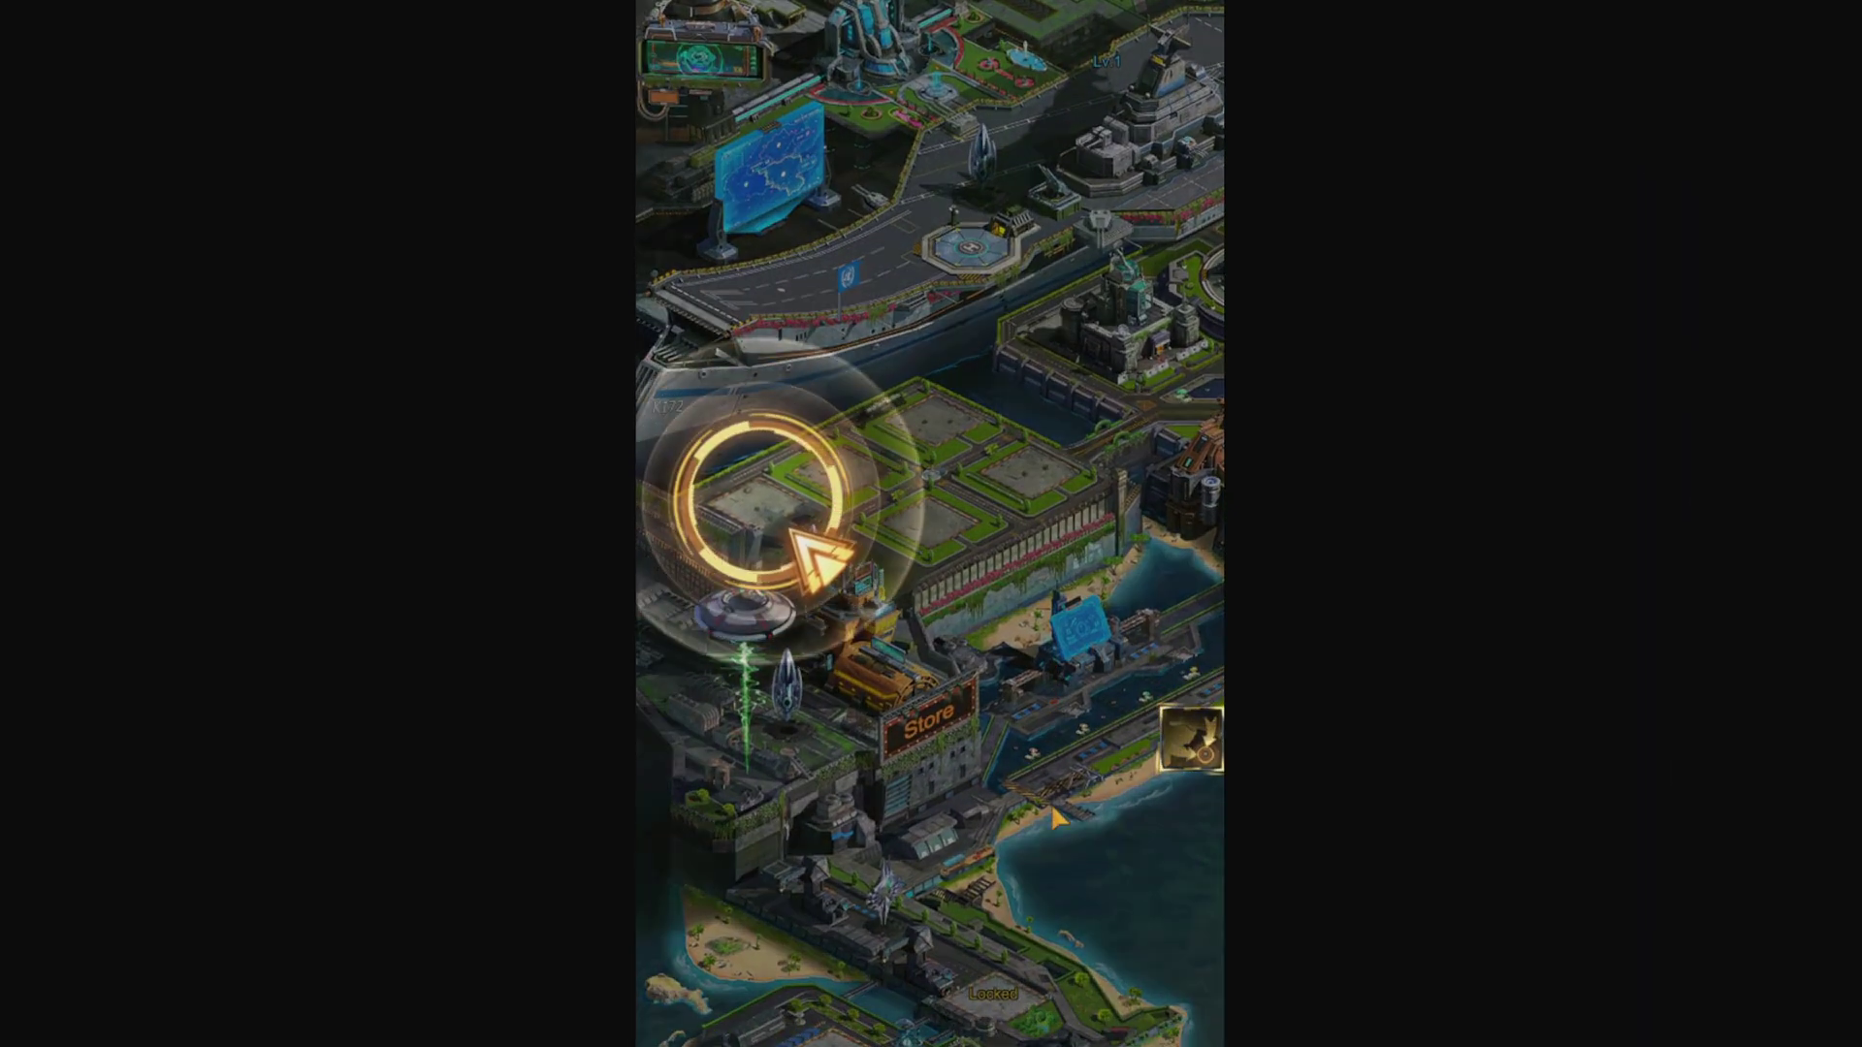
left_click(749, 518)
left_click(970, 334)
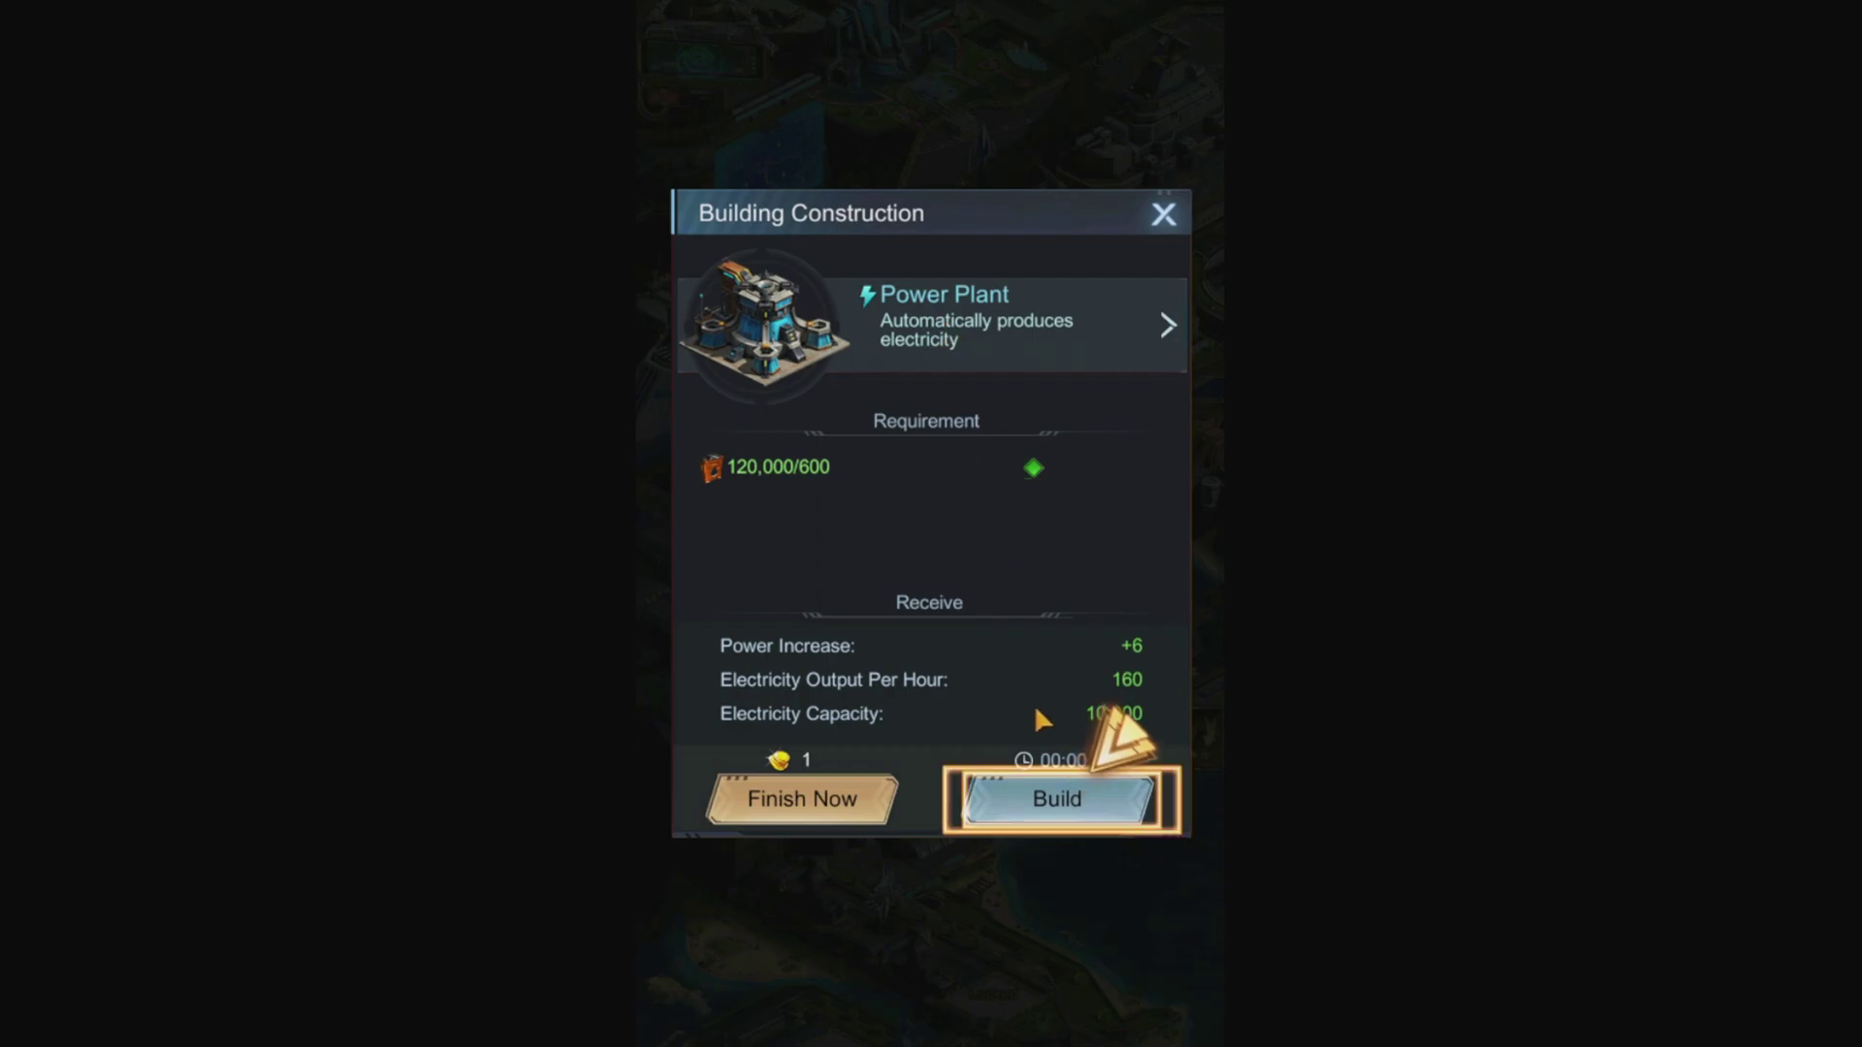
left_click(1067, 801)
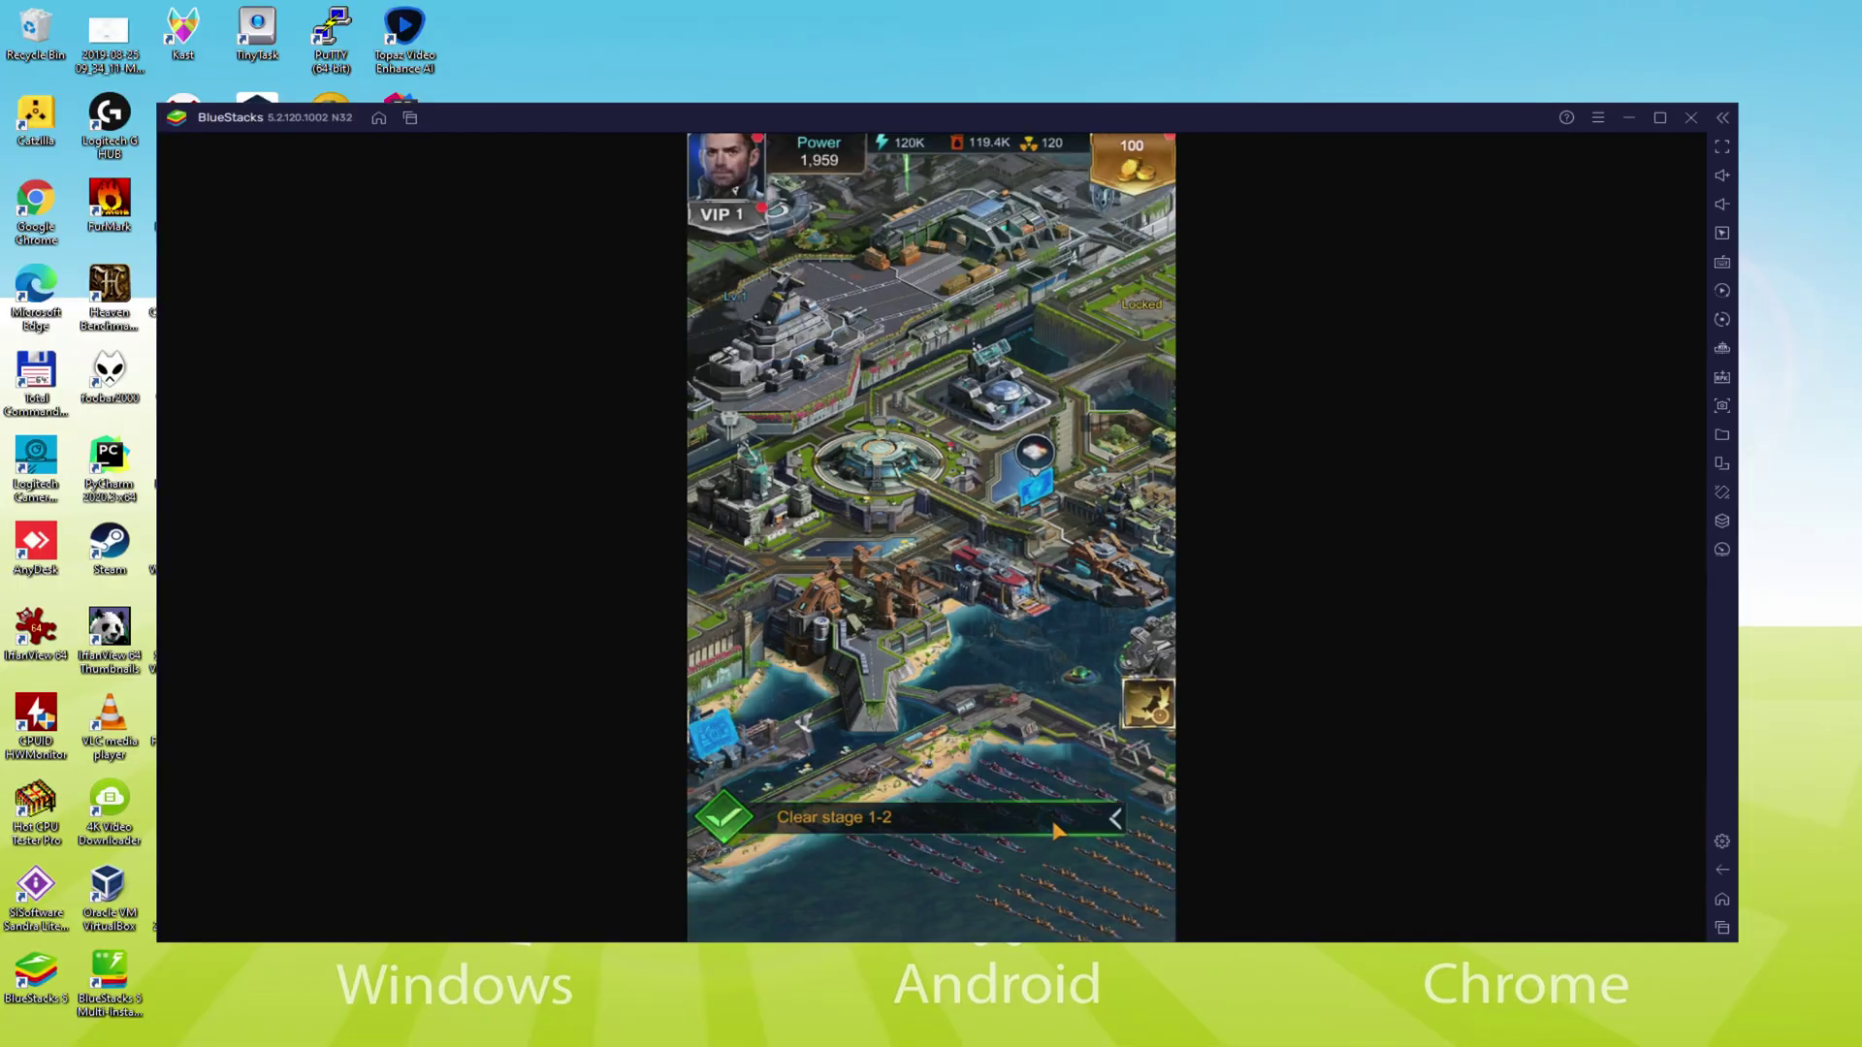
- Continue through the tutorial prompts and construct the next building on the highlighted empty plot of the base
left_click(993, 577)
left_click(970, 574)
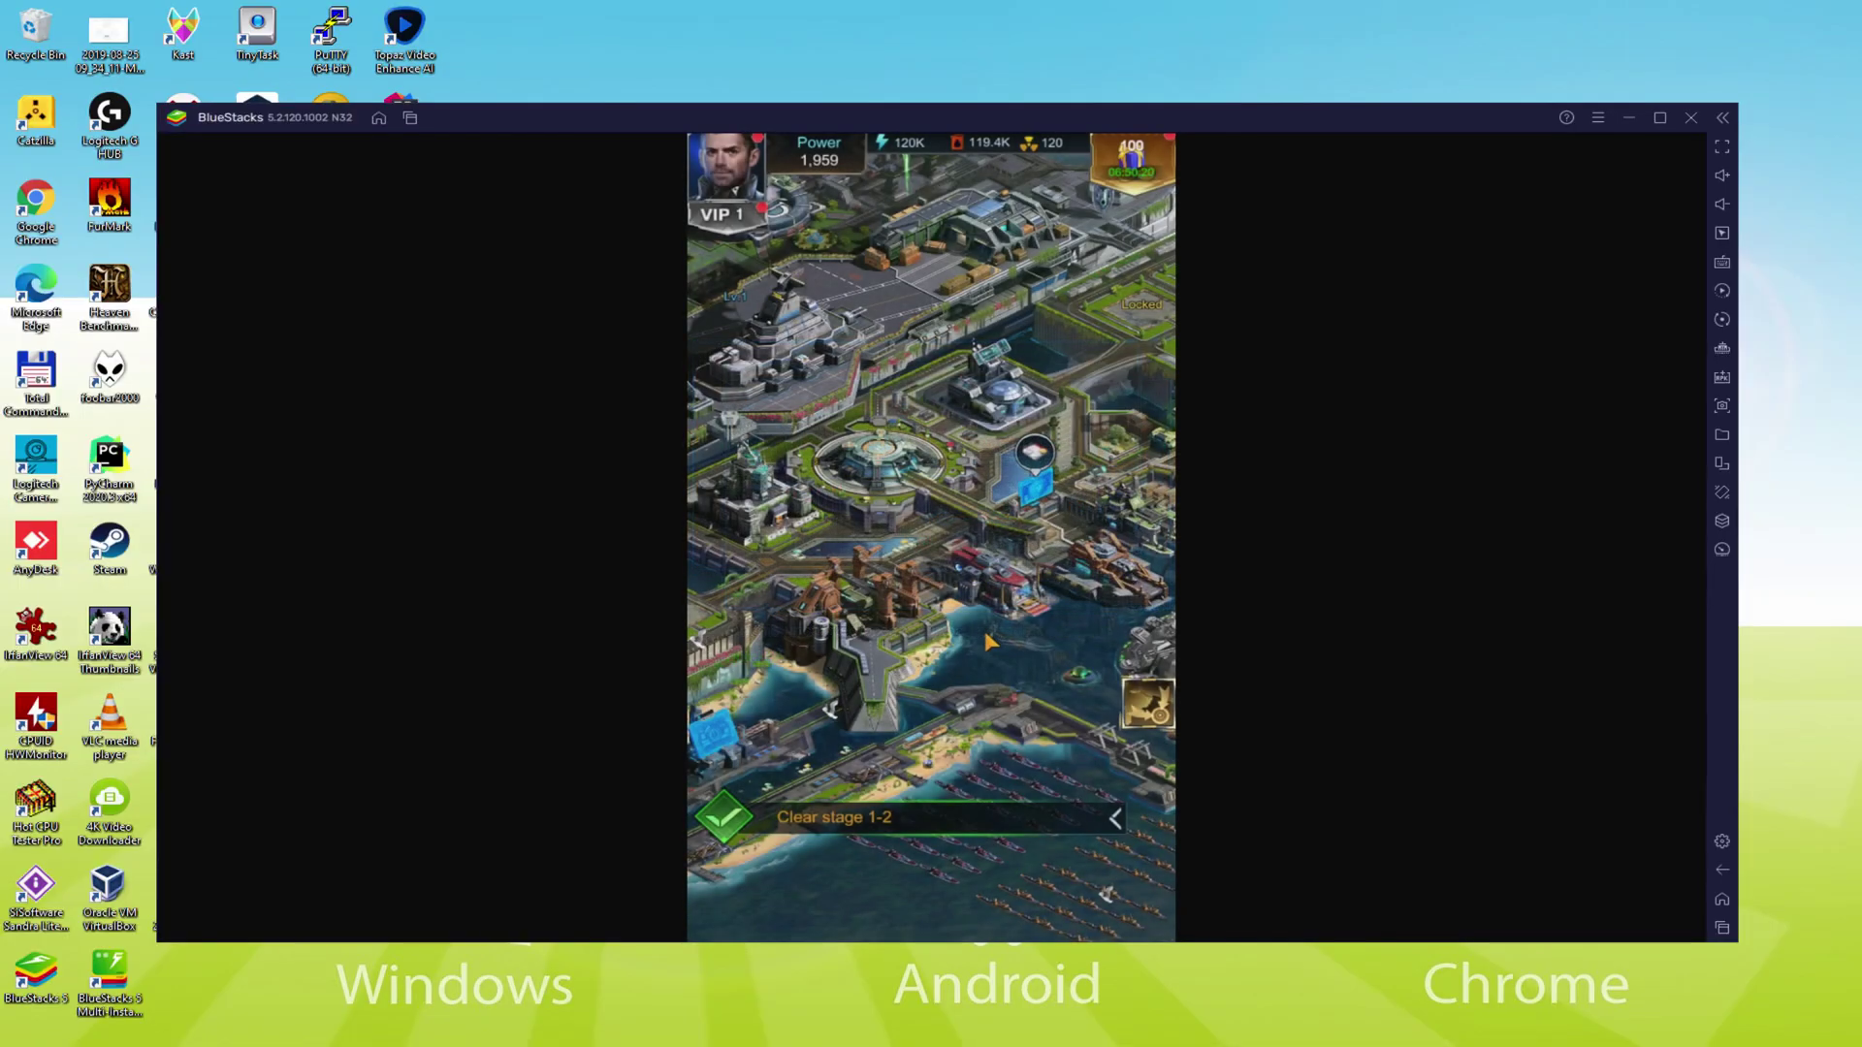
left_click(929, 572)
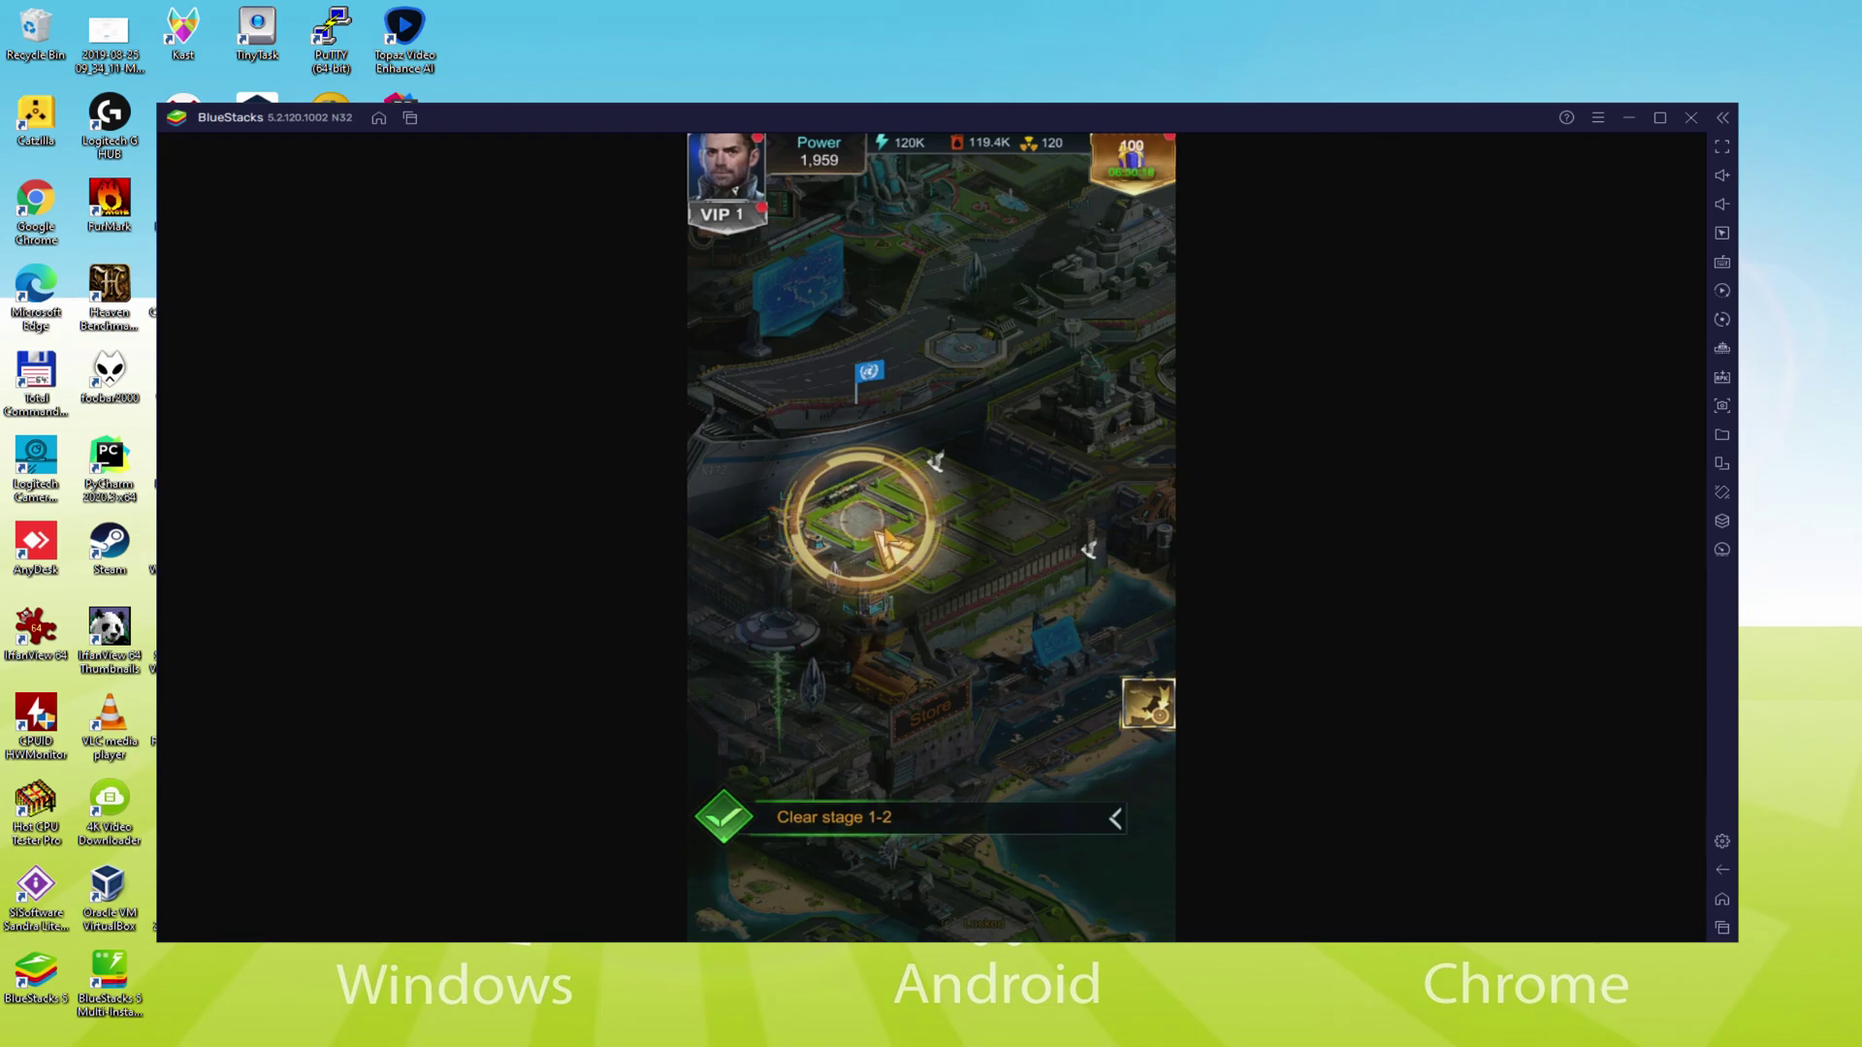
left_click(882, 525)
left_click(917, 528)
left_click(916, 529)
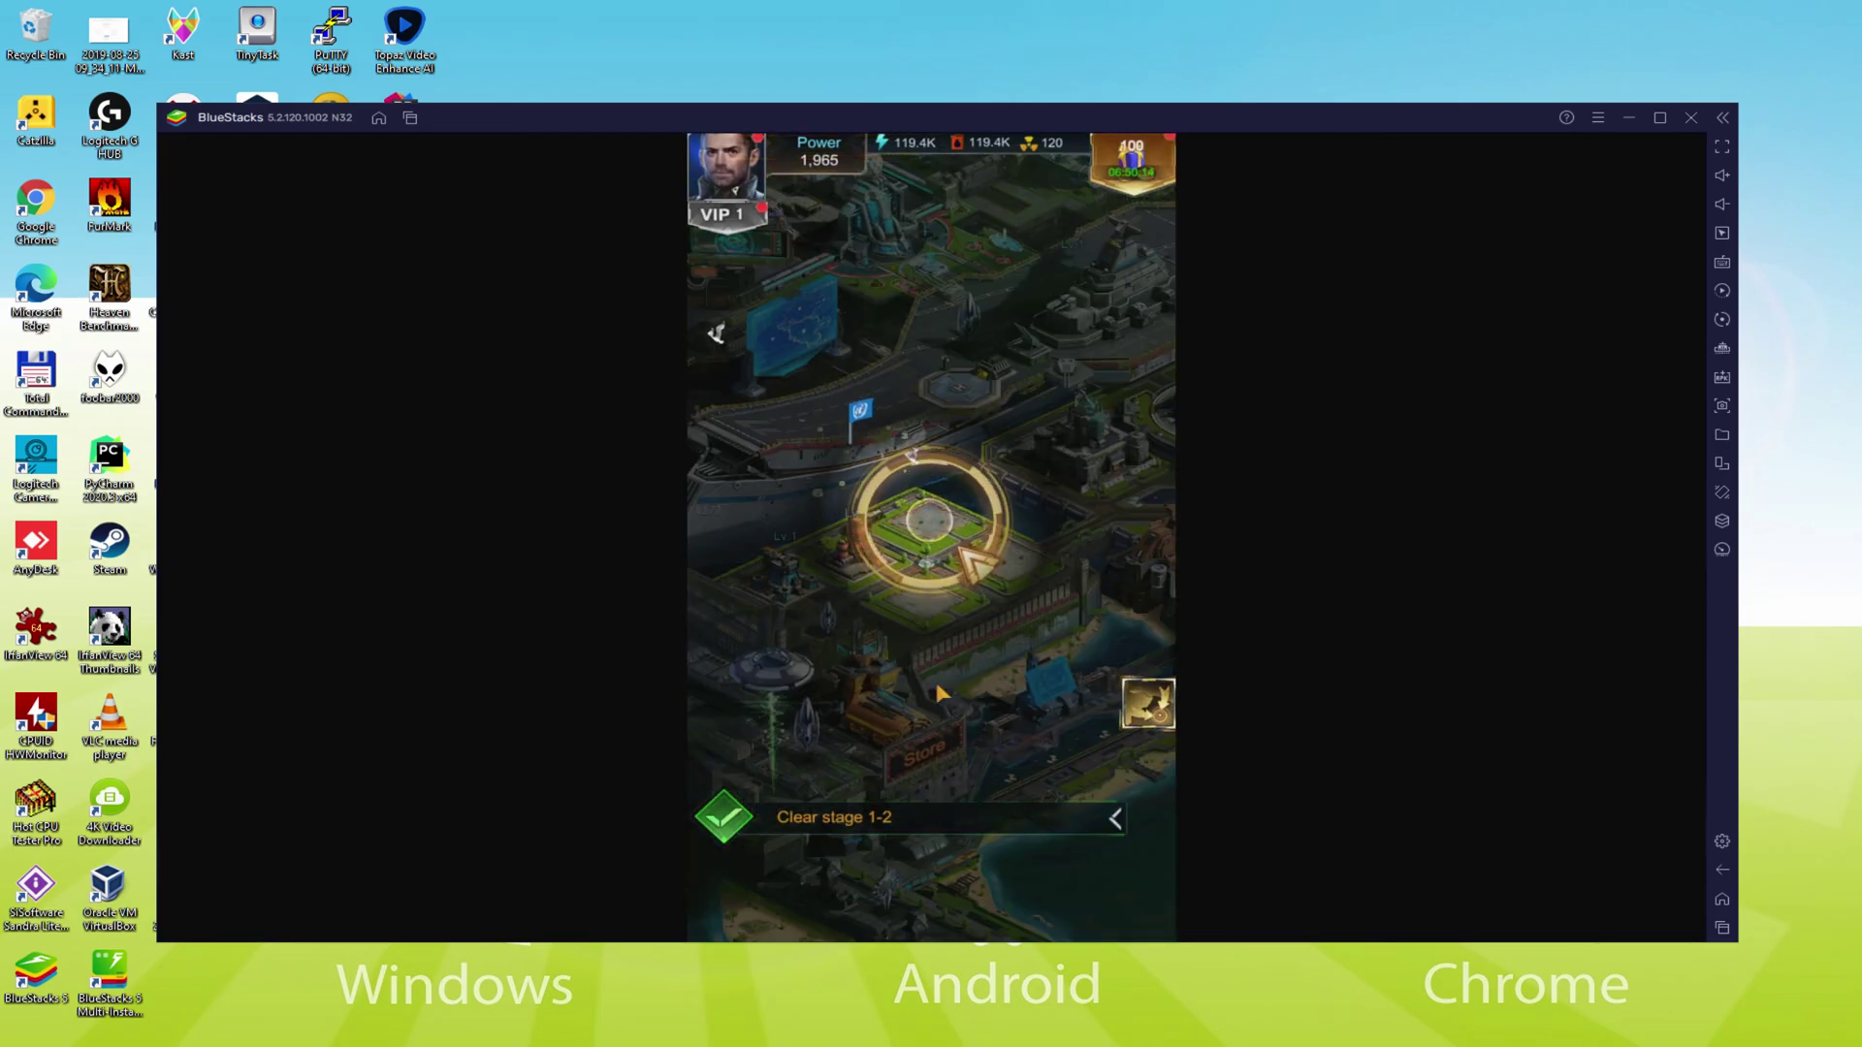
- Construct a Nuclear Reactor on the highlighted empty plot of the base
left_click(916, 524)
left_click(968, 610)
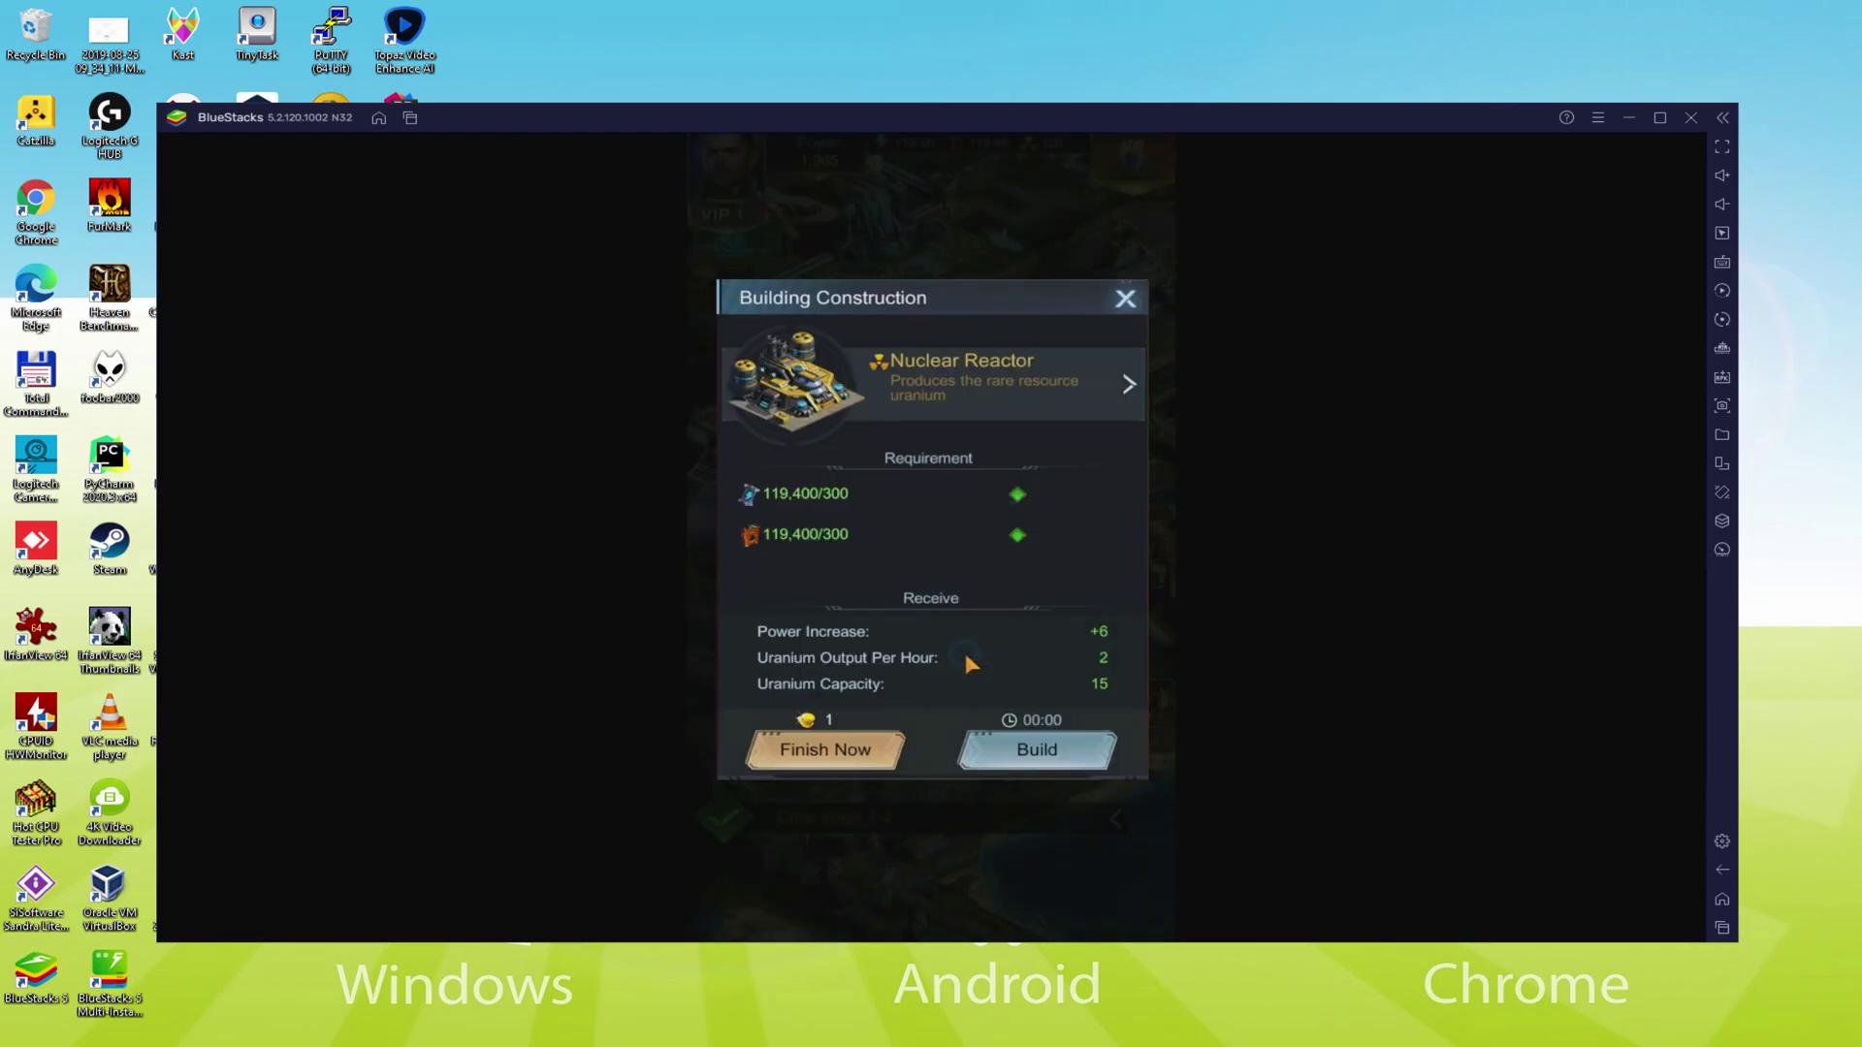
left_click(1037, 749)
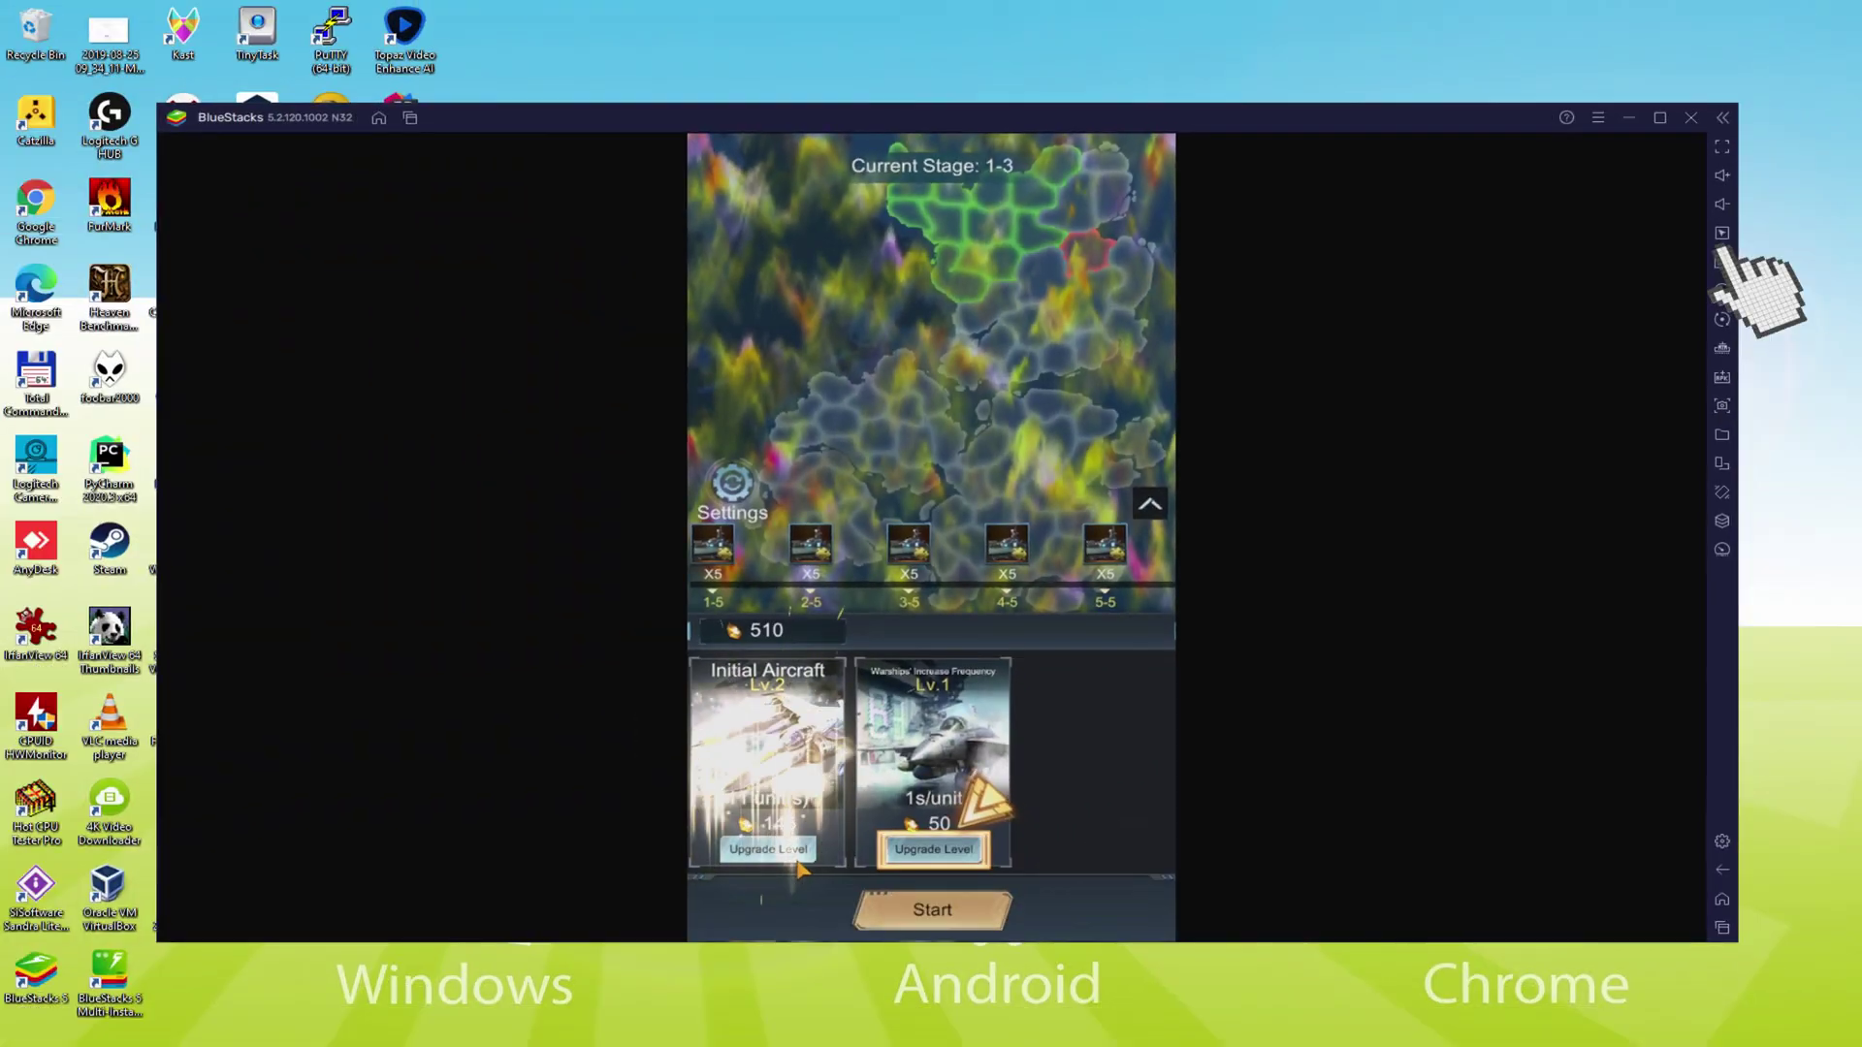
- Open the emulator's controls editor during stage 1-3 to view the available key-mapping controls, and close it
key("ctrl+shift+a")
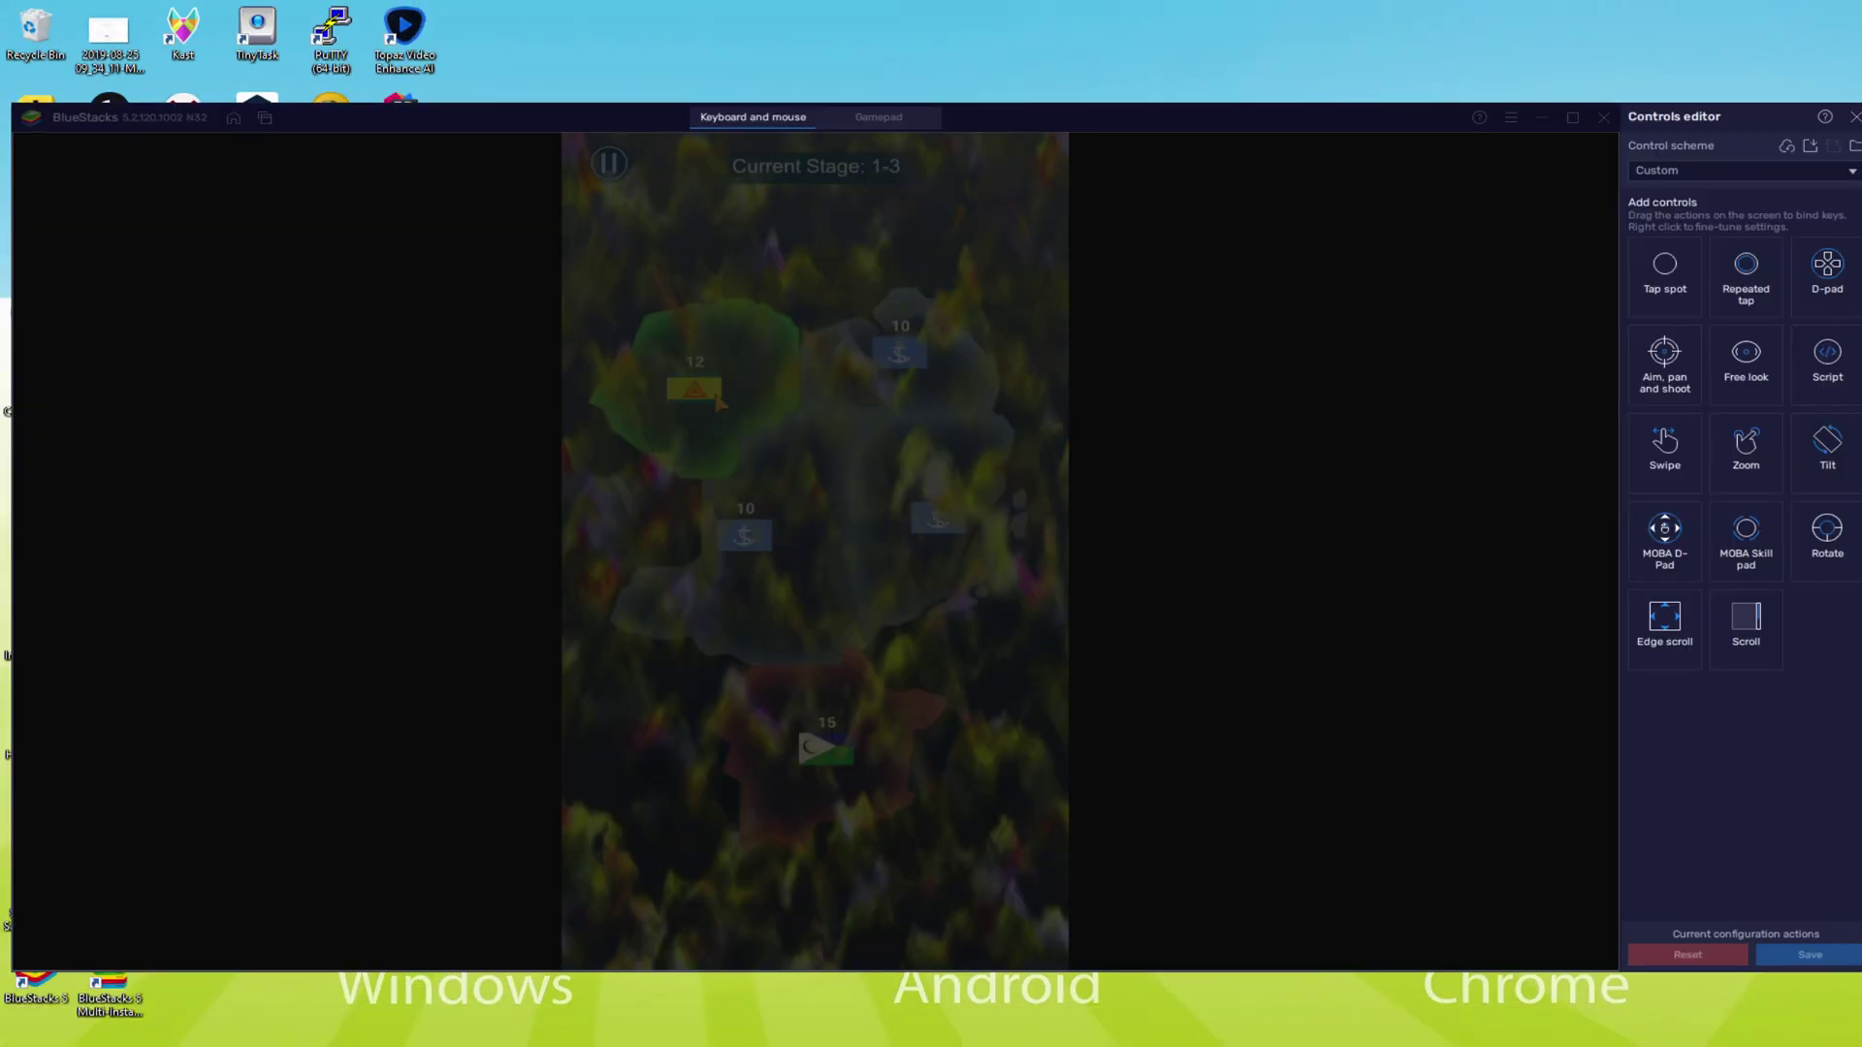
left_click_drag(792, 541, 916, 382)
left_click(1851, 116)
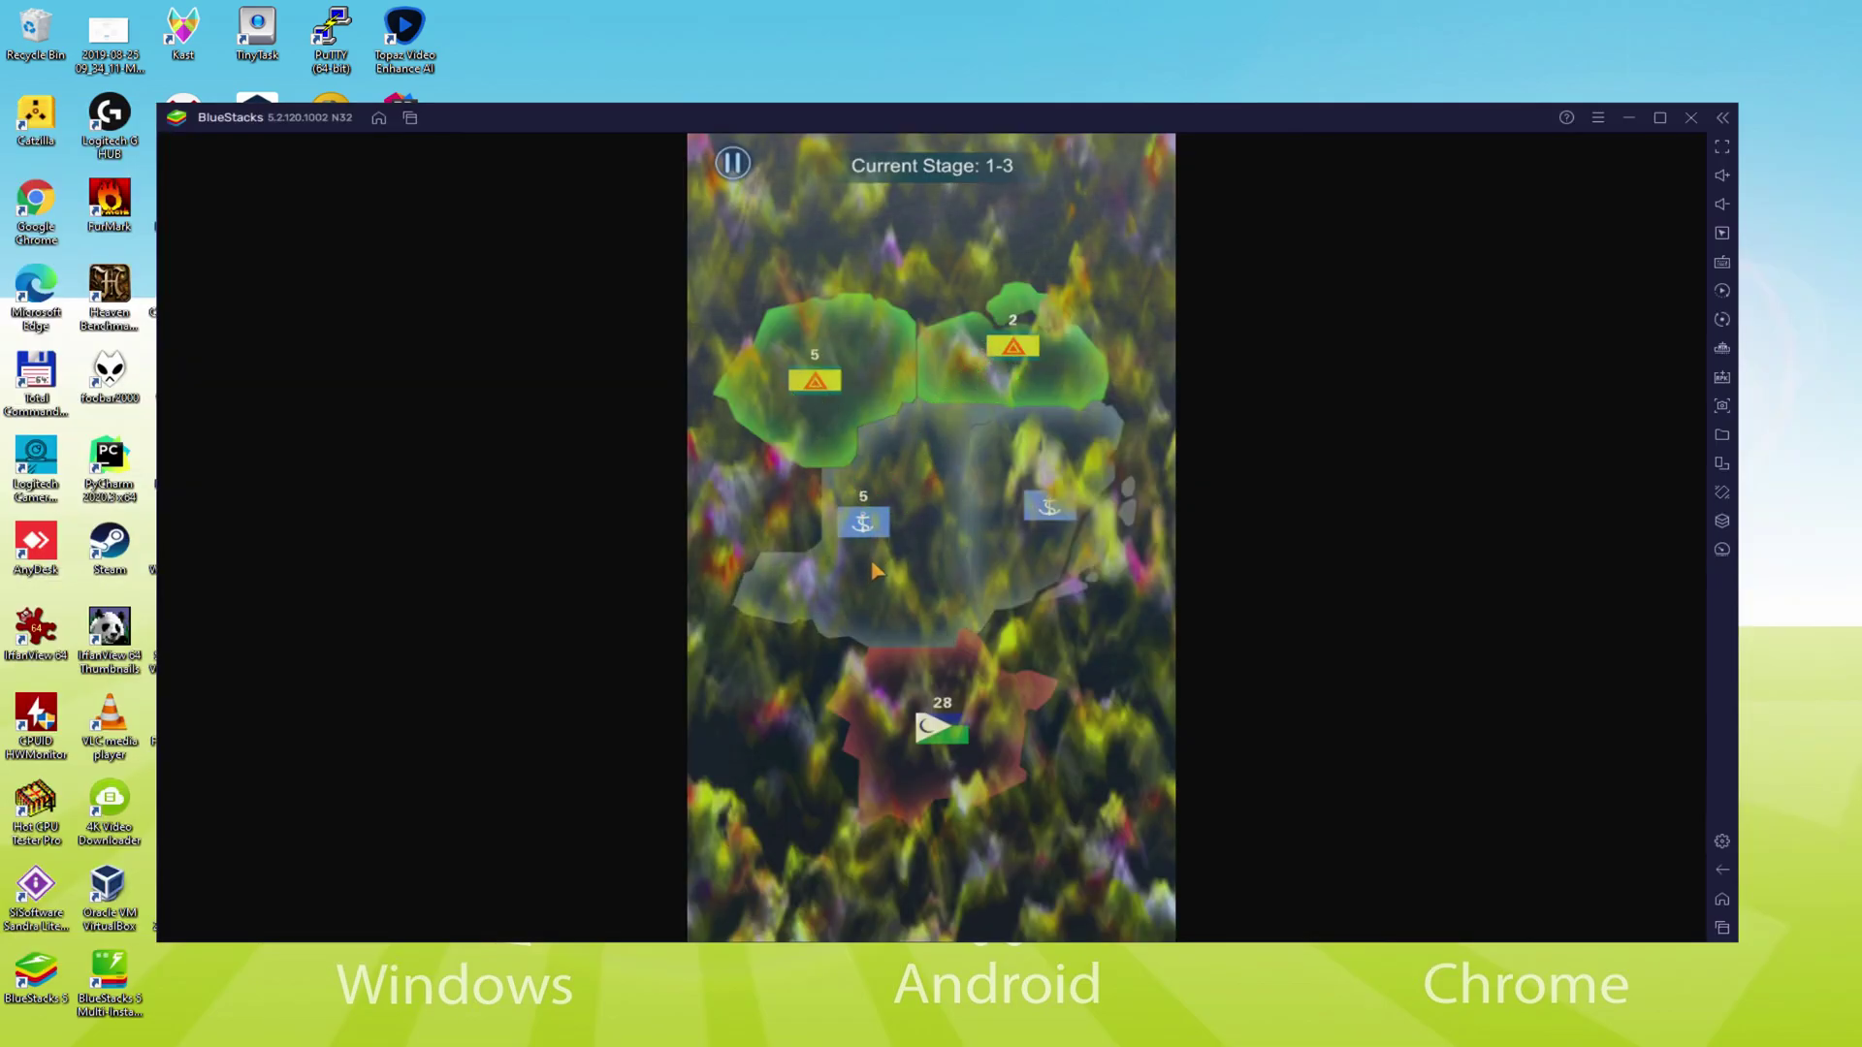
- In stage 1-3, send aircraft to capture the western neutral territory in the middle and the red enemy territory in the south
left_click_drag(822, 384, 866, 524)
left_click_drag(927, 497, 948, 729)
left_click_drag(815, 381, 865, 517)
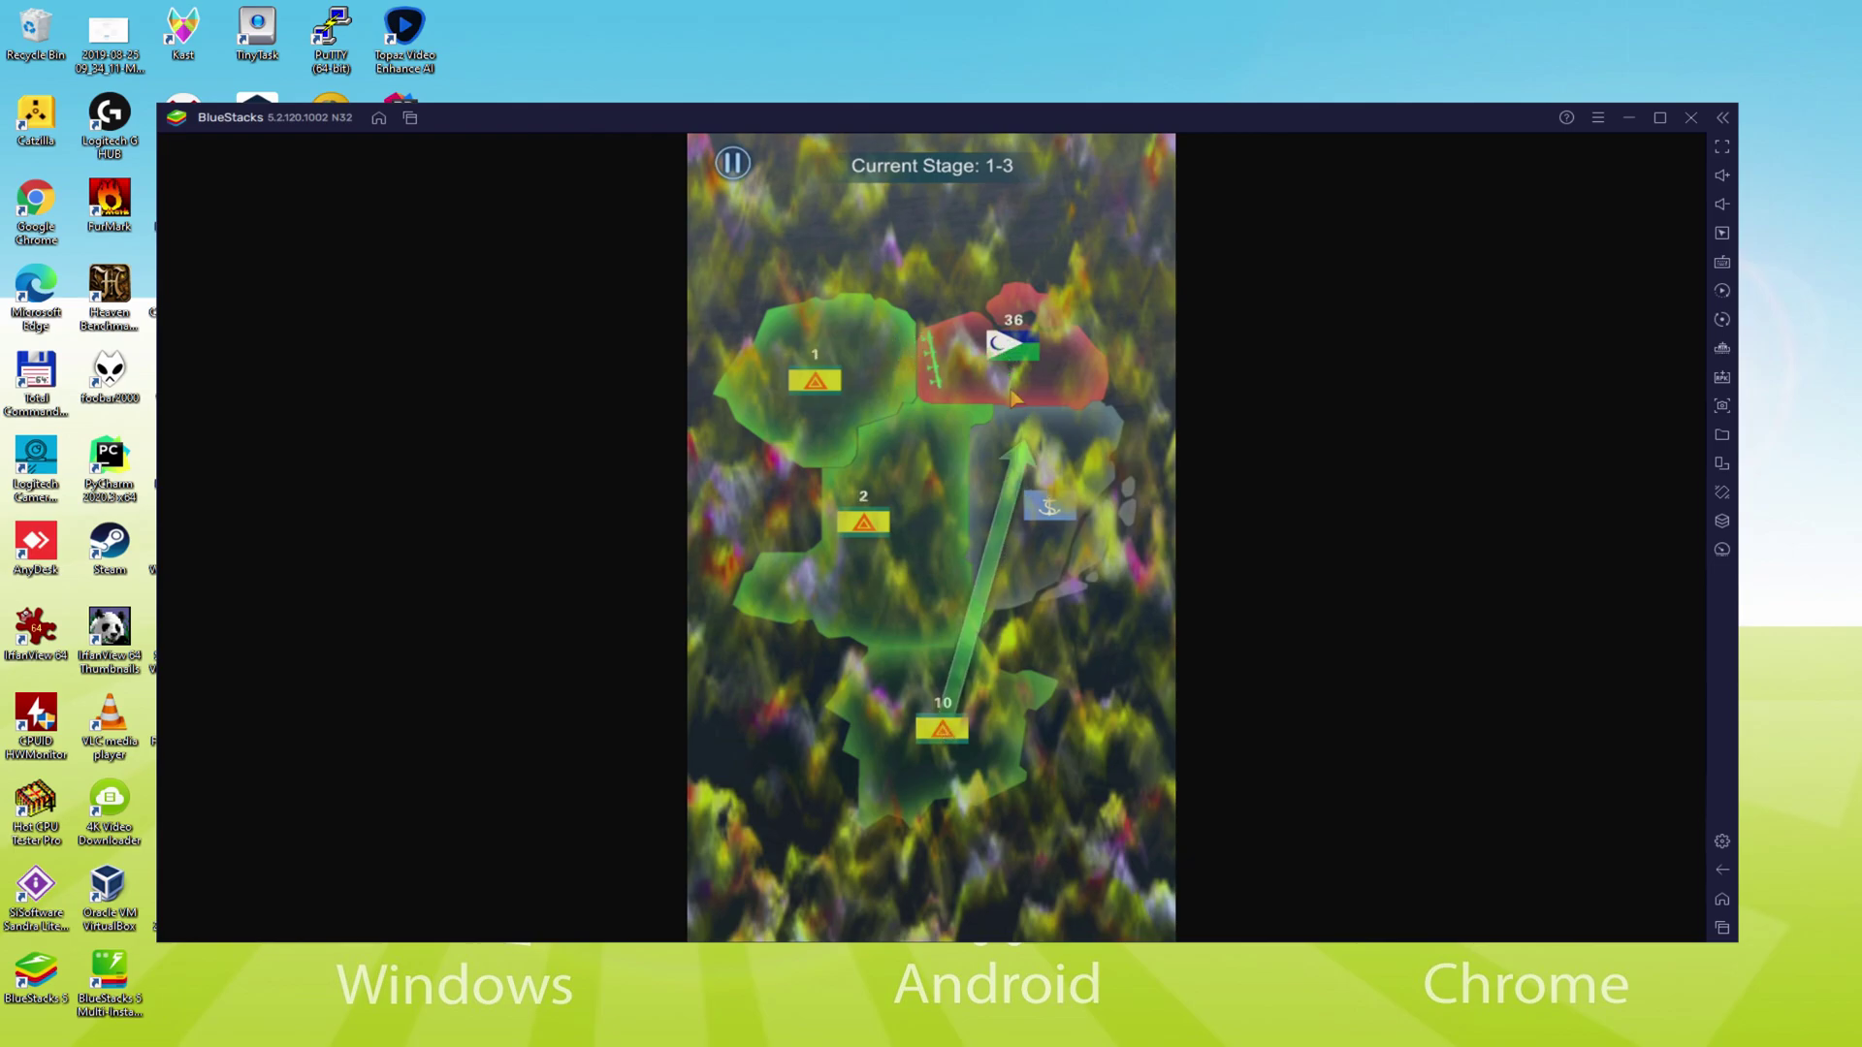
- Send aircraft from the green territories against the red northeastern territory and the red northwestern one to finish stage 1-3
left_click_drag(1012, 398, 1009, 354)
left_click_drag(871, 531, 1011, 349)
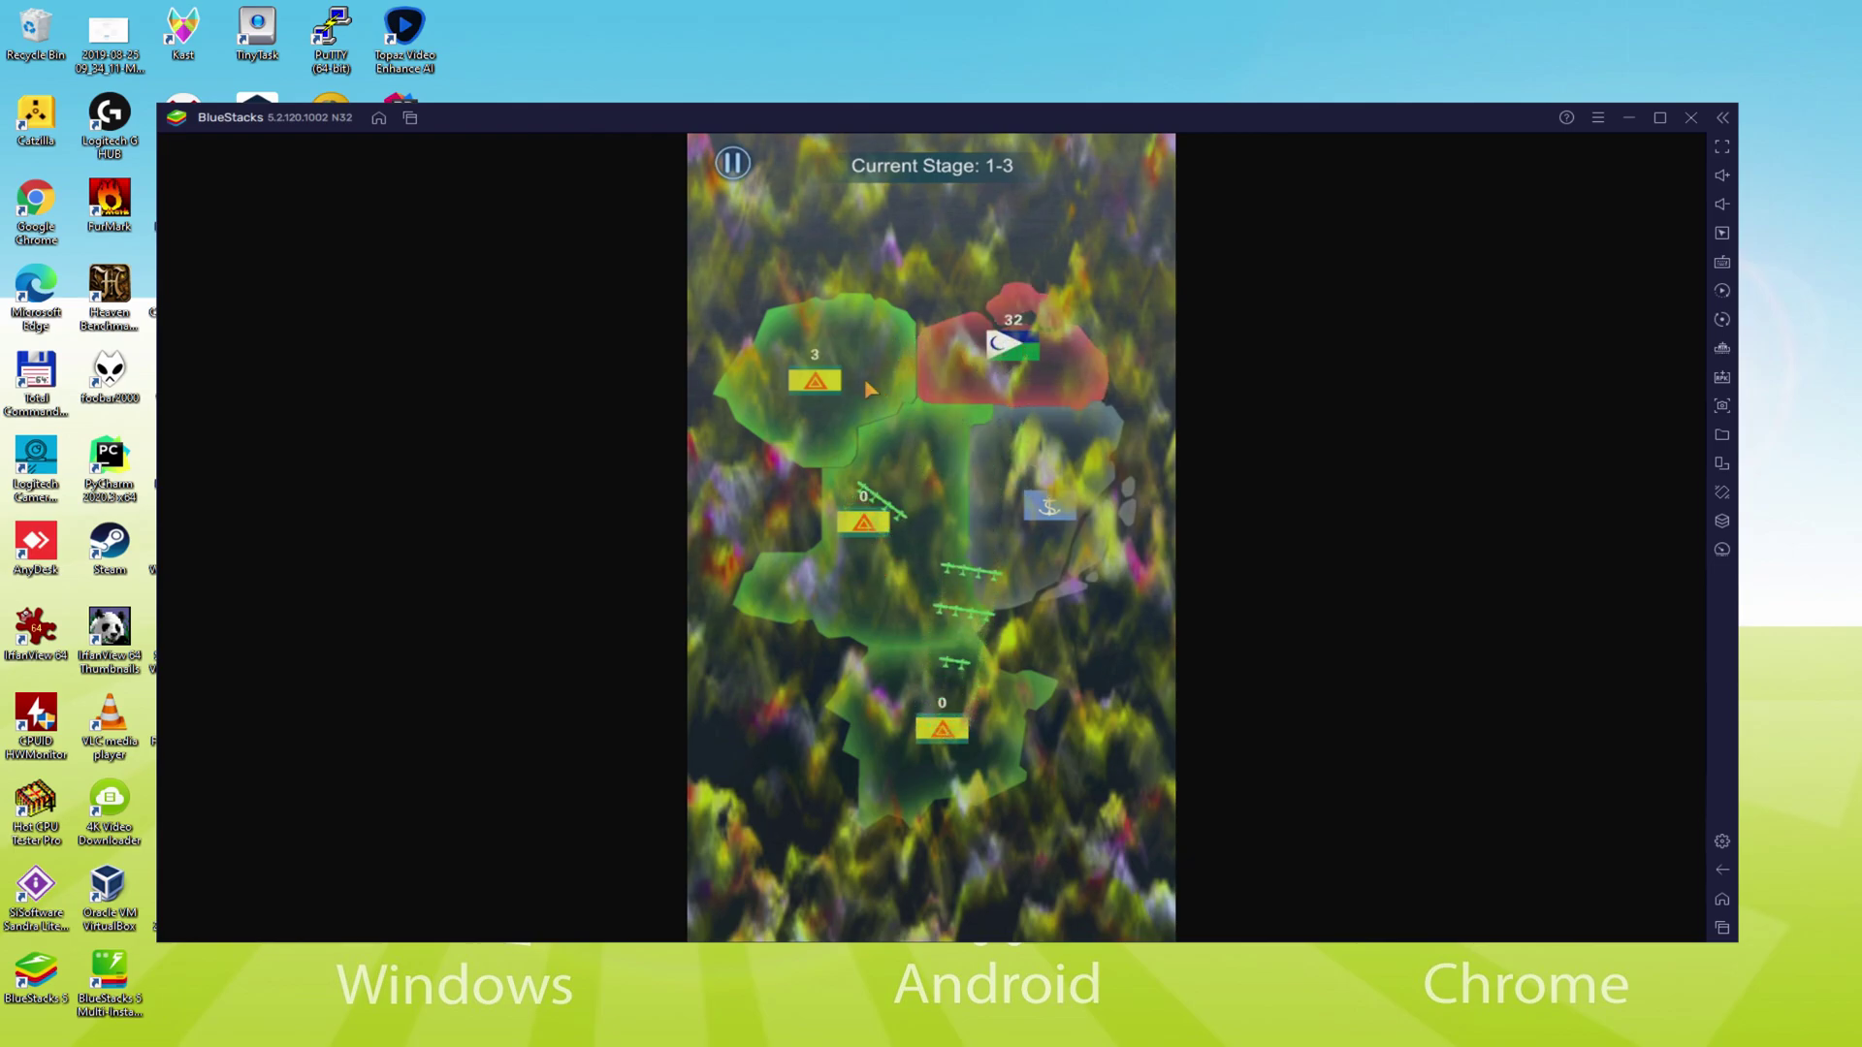
left_click_drag(854, 378, 1027, 347)
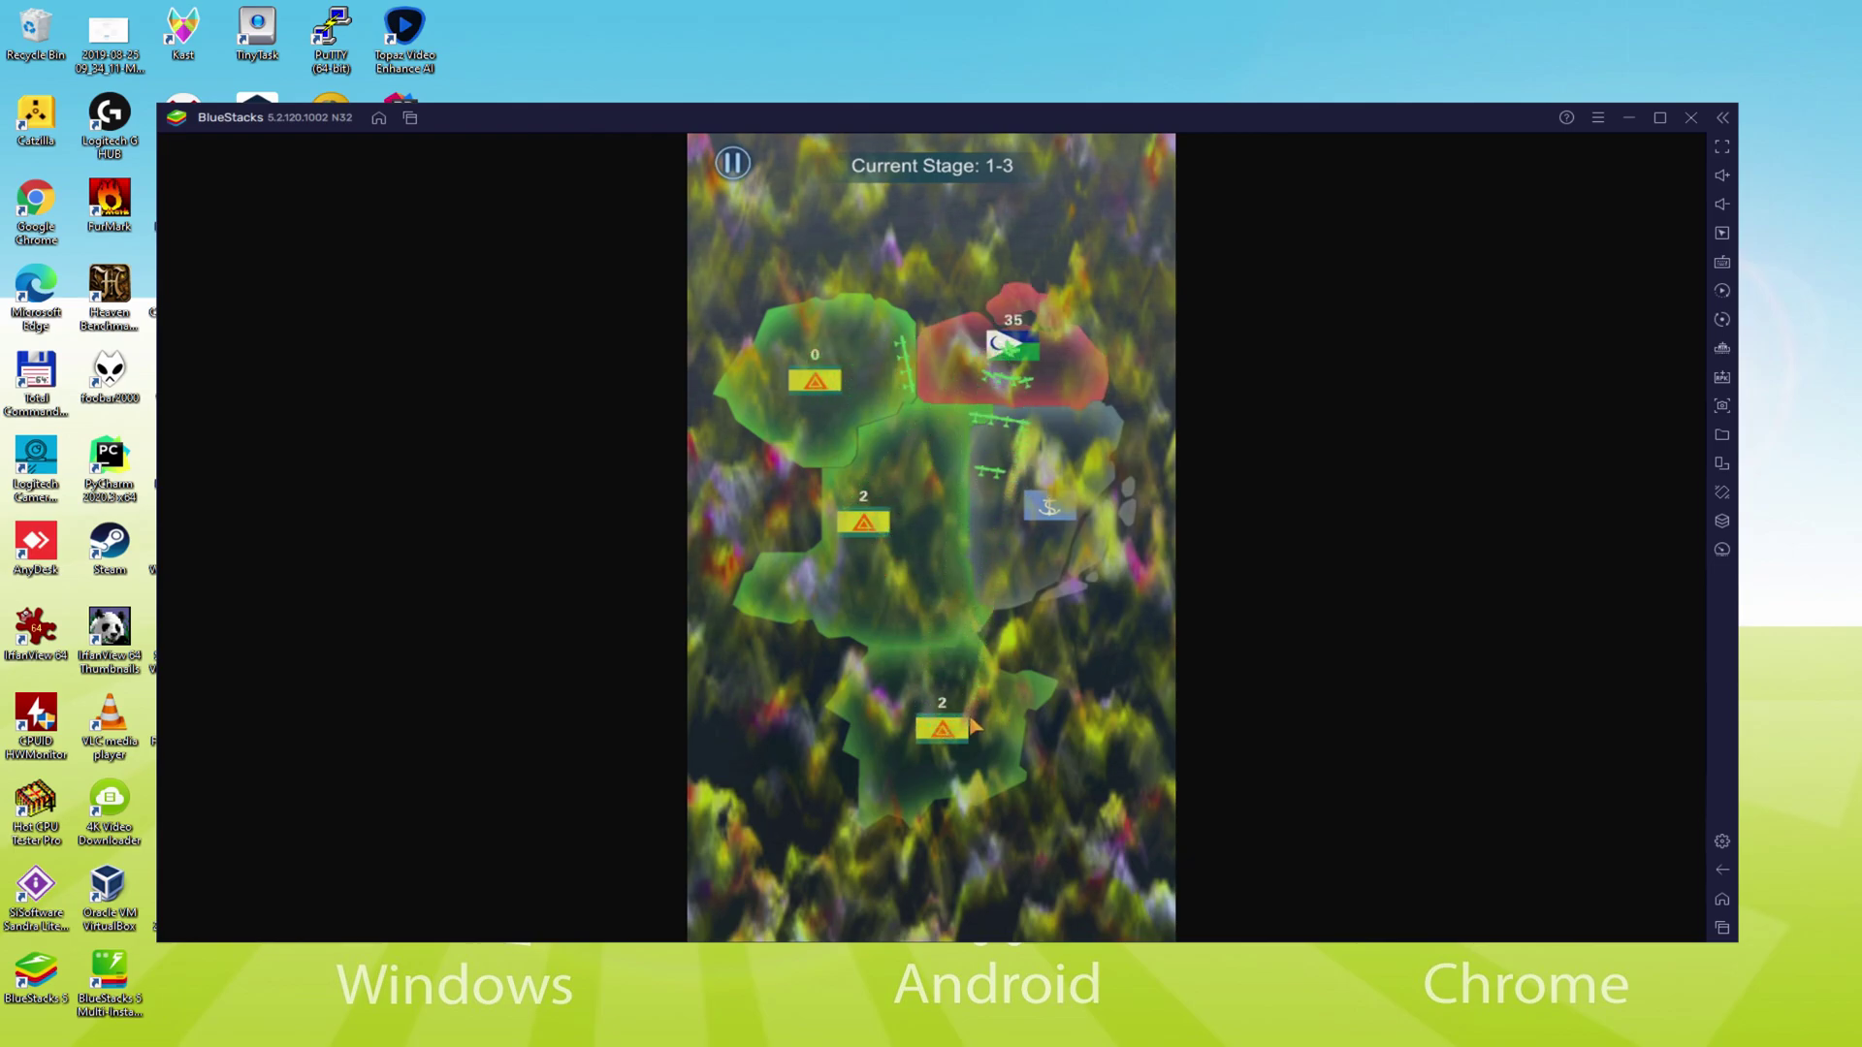
left_click_drag(863, 524, 969, 373)
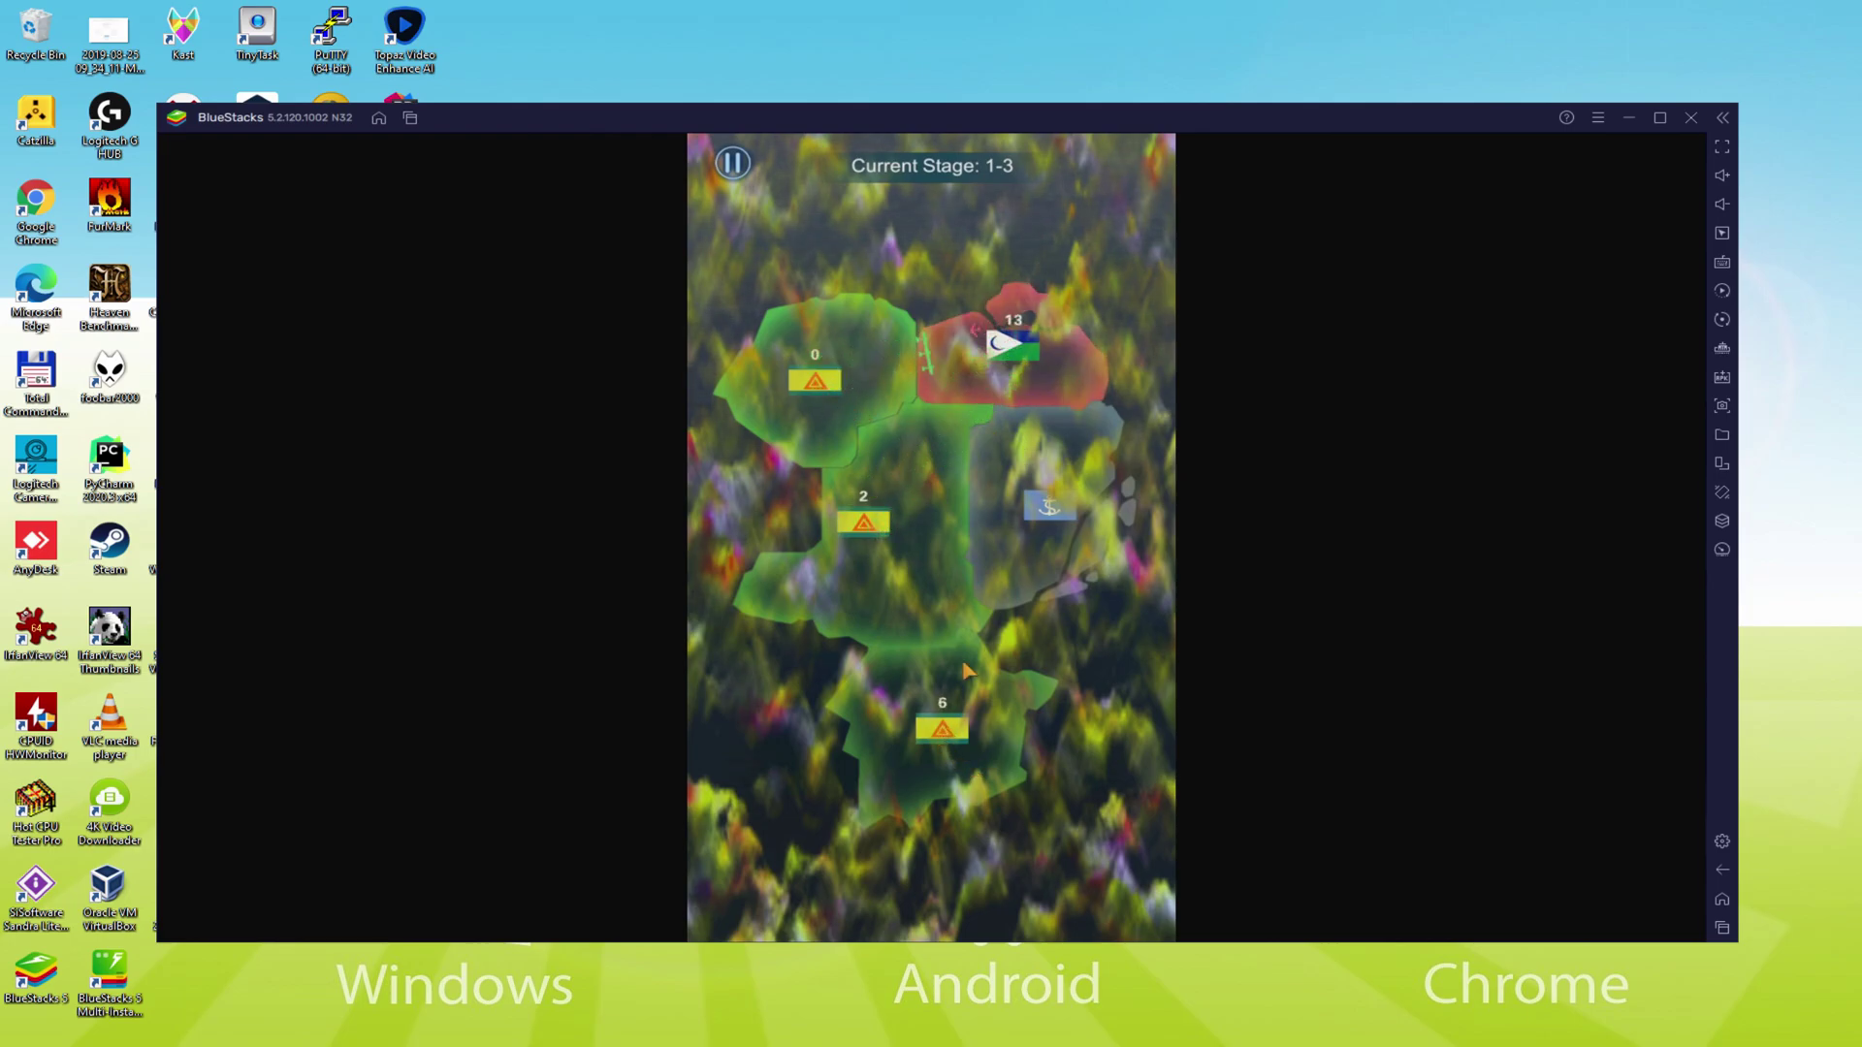
left_click_drag(967, 669, 1009, 373)
left_click_drag(858, 526, 1023, 356)
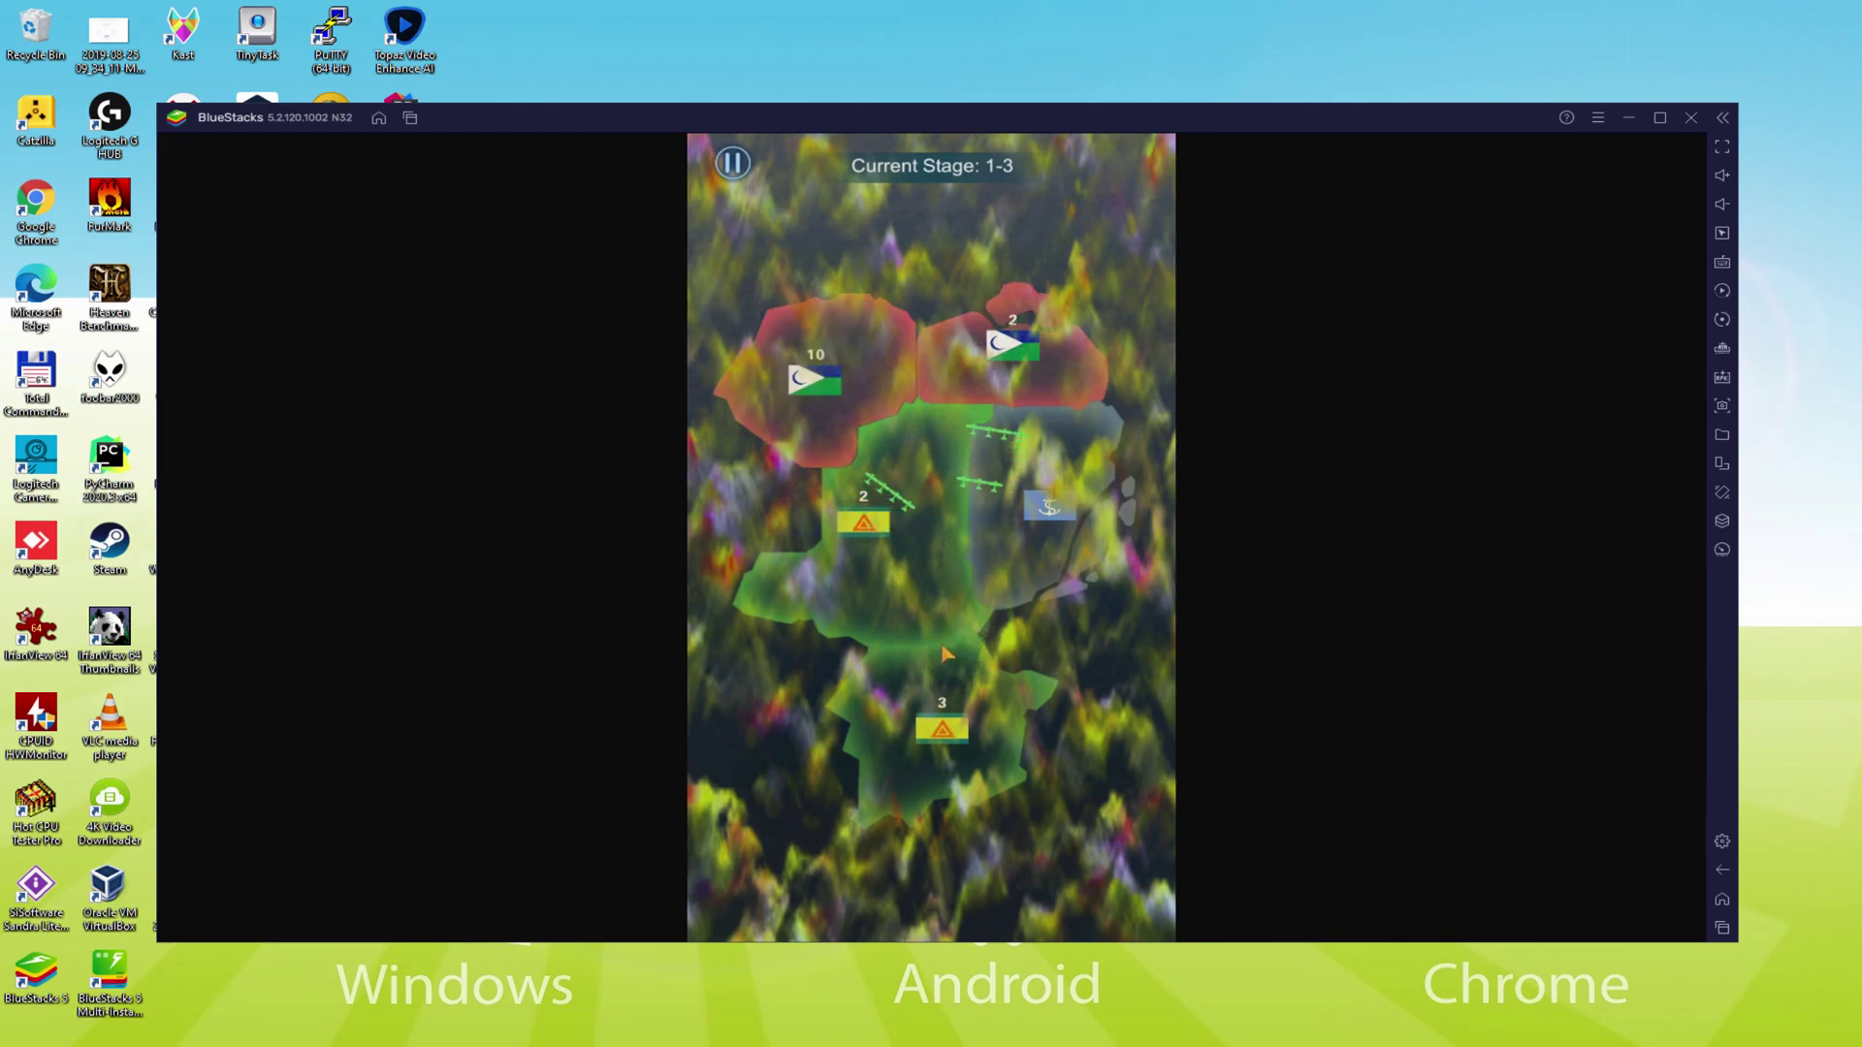
left_click_drag(942, 730, 832, 382)
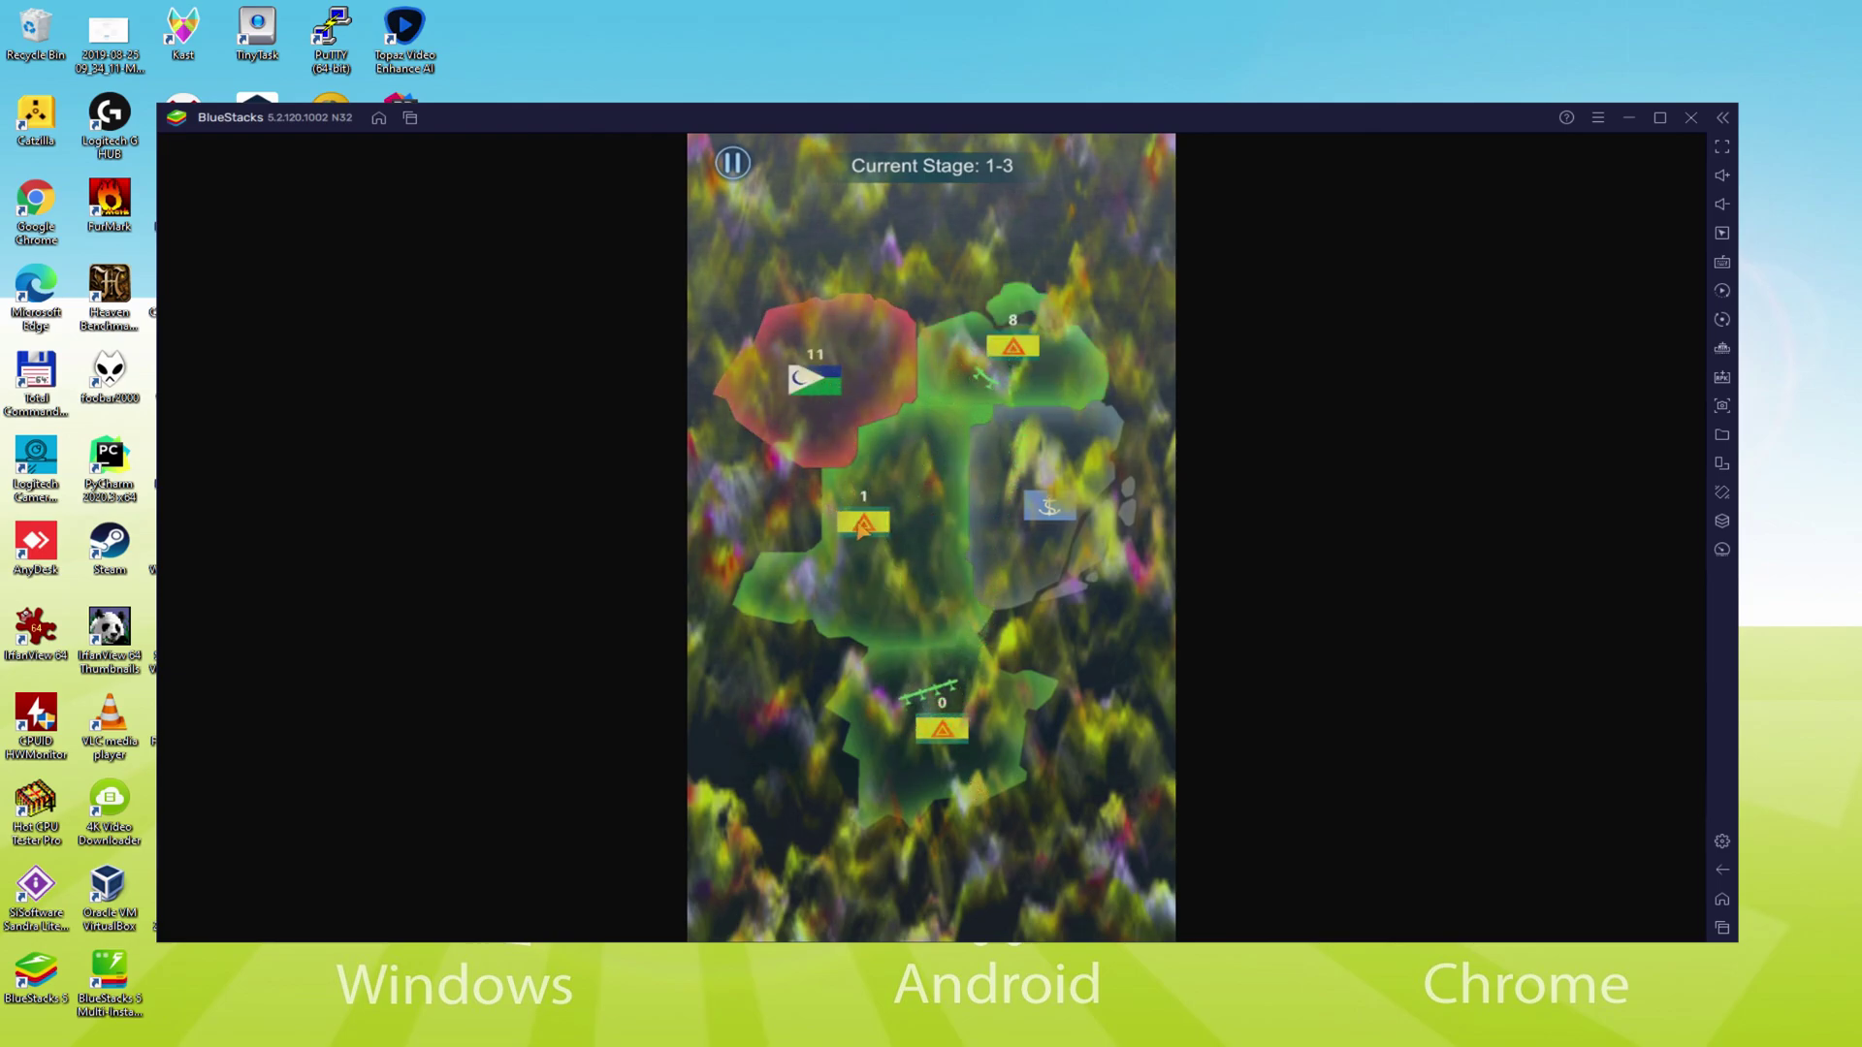
left_click_drag(849, 466, 815, 382)
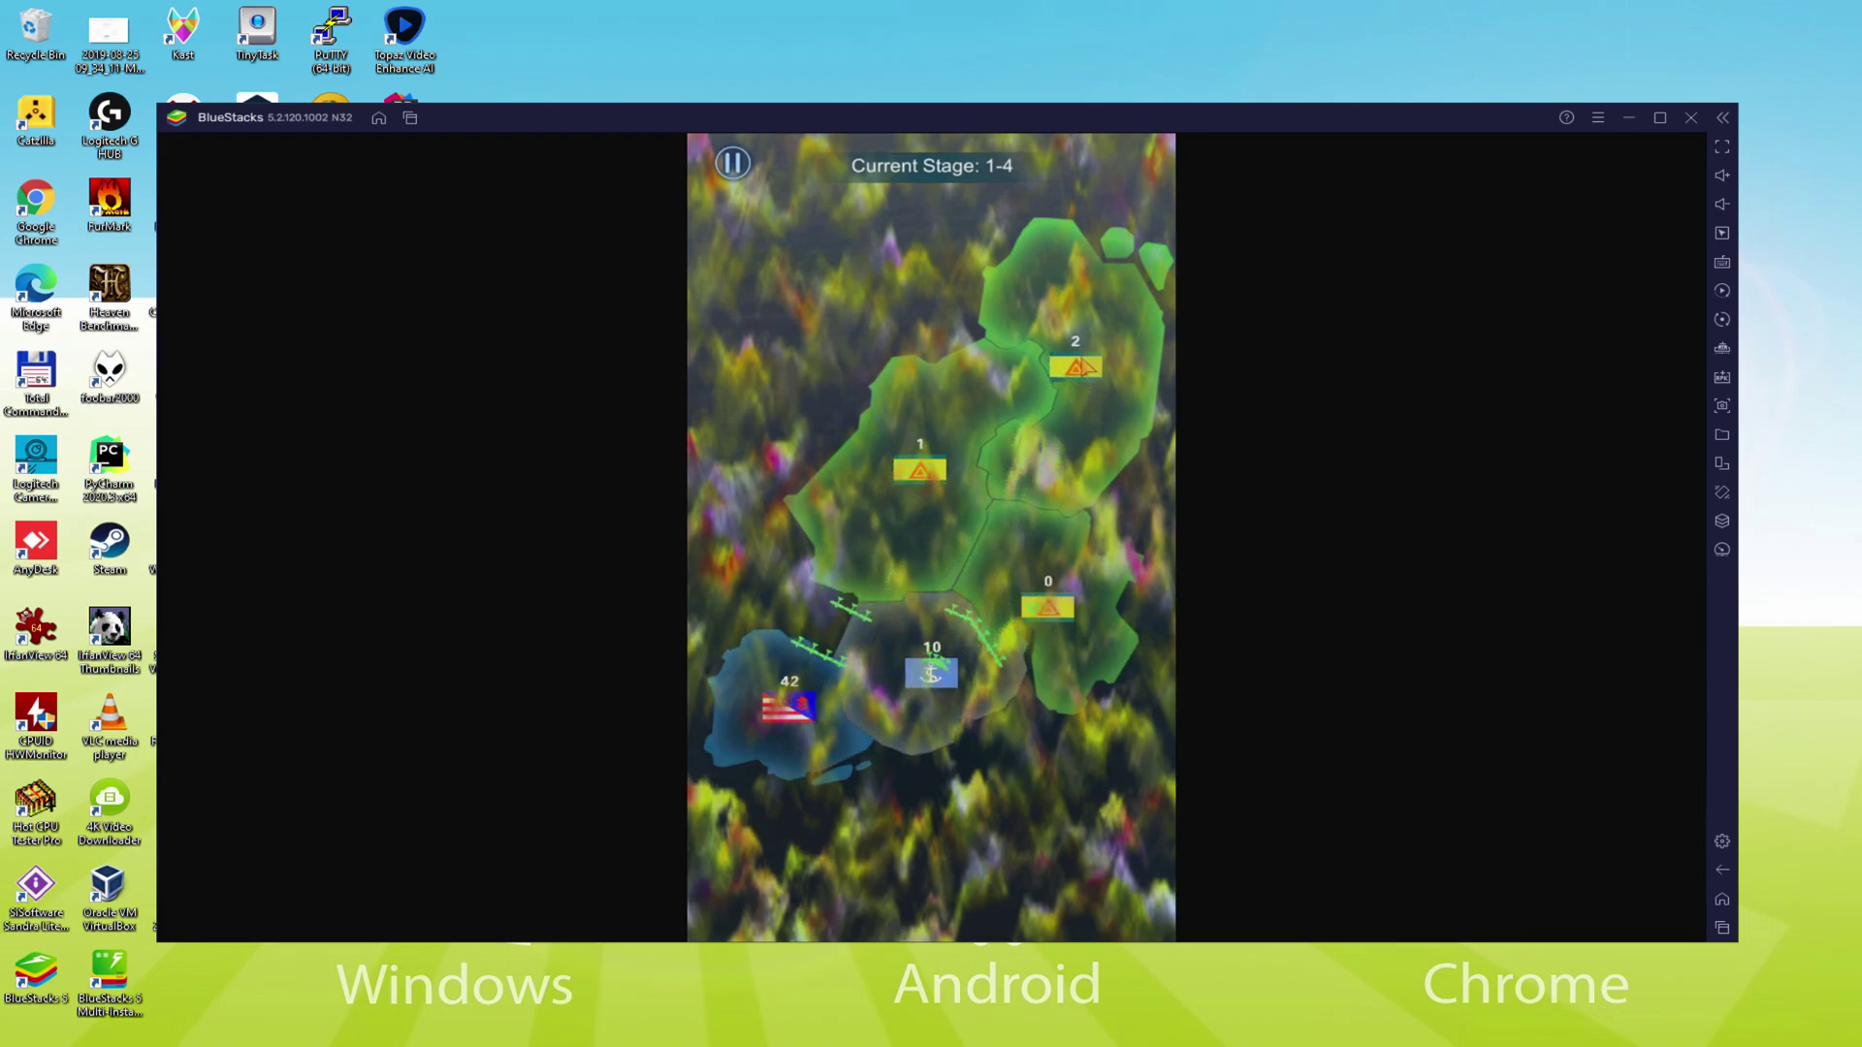
- In stage 1-4, attack the blue southwestern territory with aircraft and reinforce the green northeastern territory
left_click_drag(1049, 392, 793, 720)
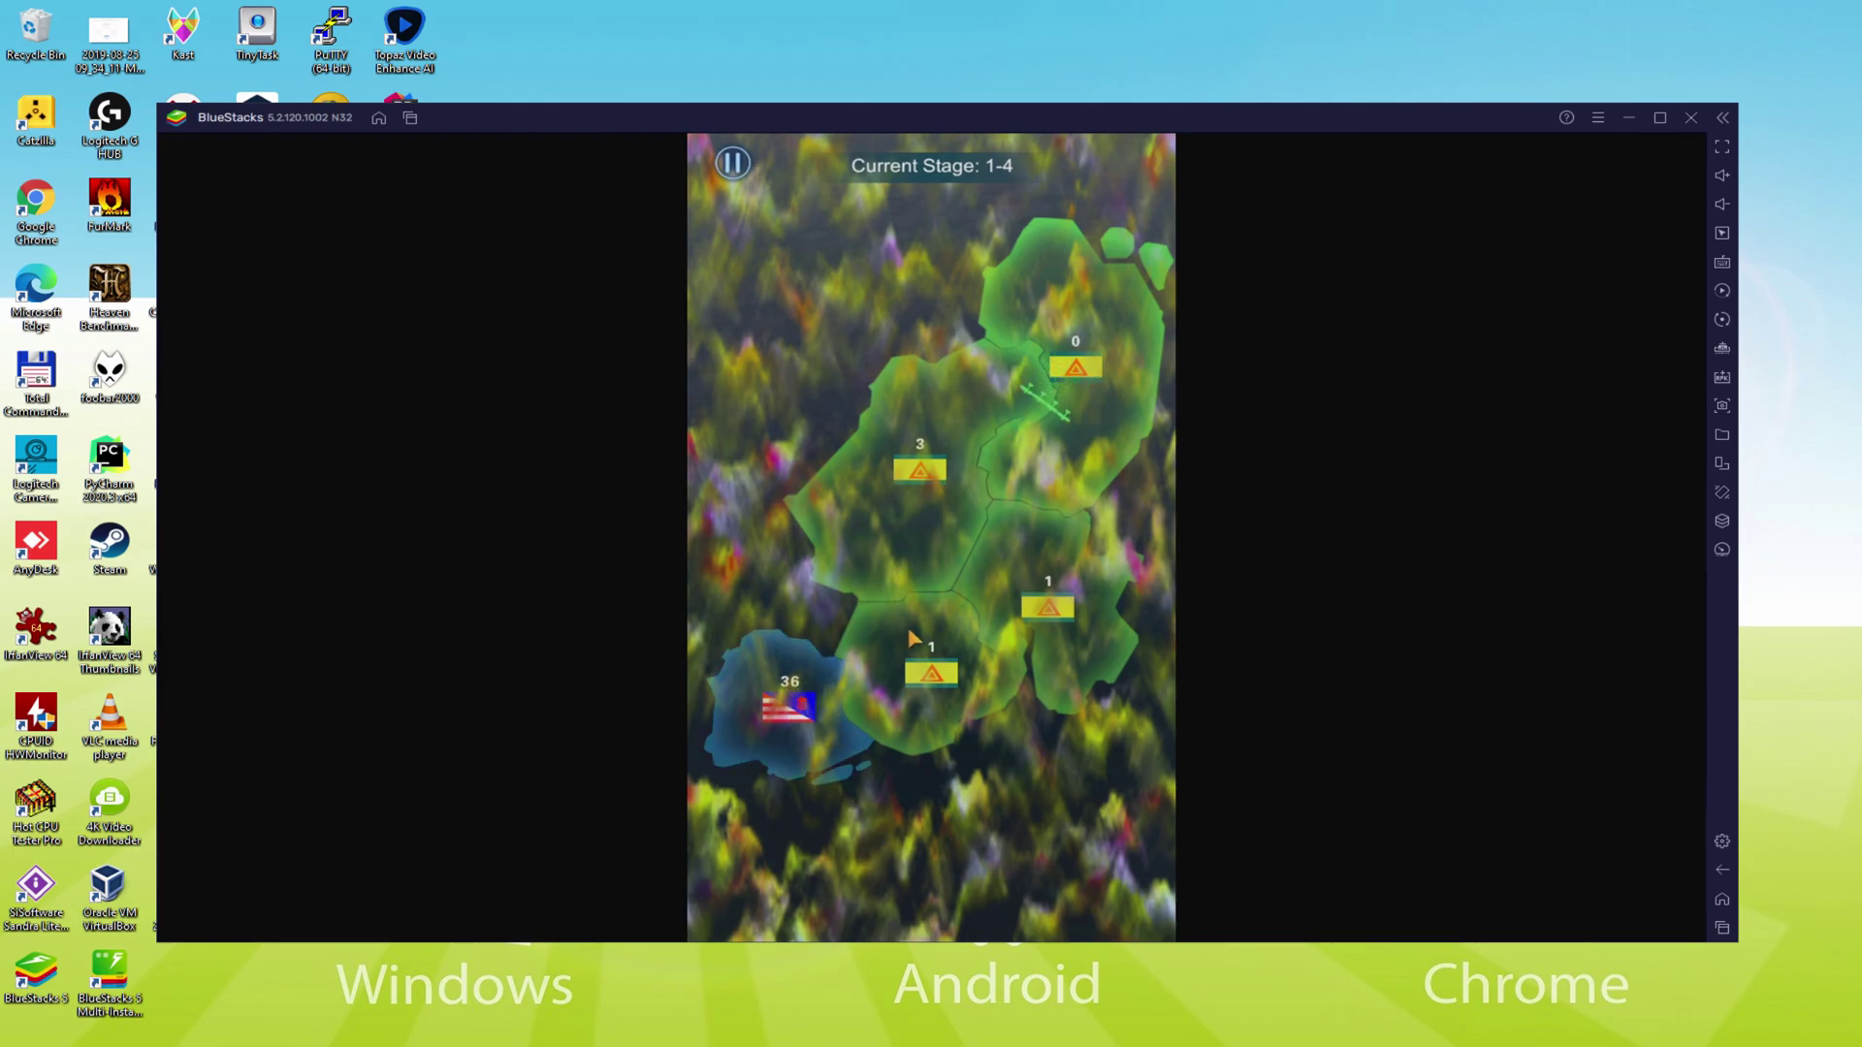
left_click_drag(920, 477, 790, 715)
left_click_drag(1026, 641, 930, 672)
left_click_drag(790, 706, 1075, 371)
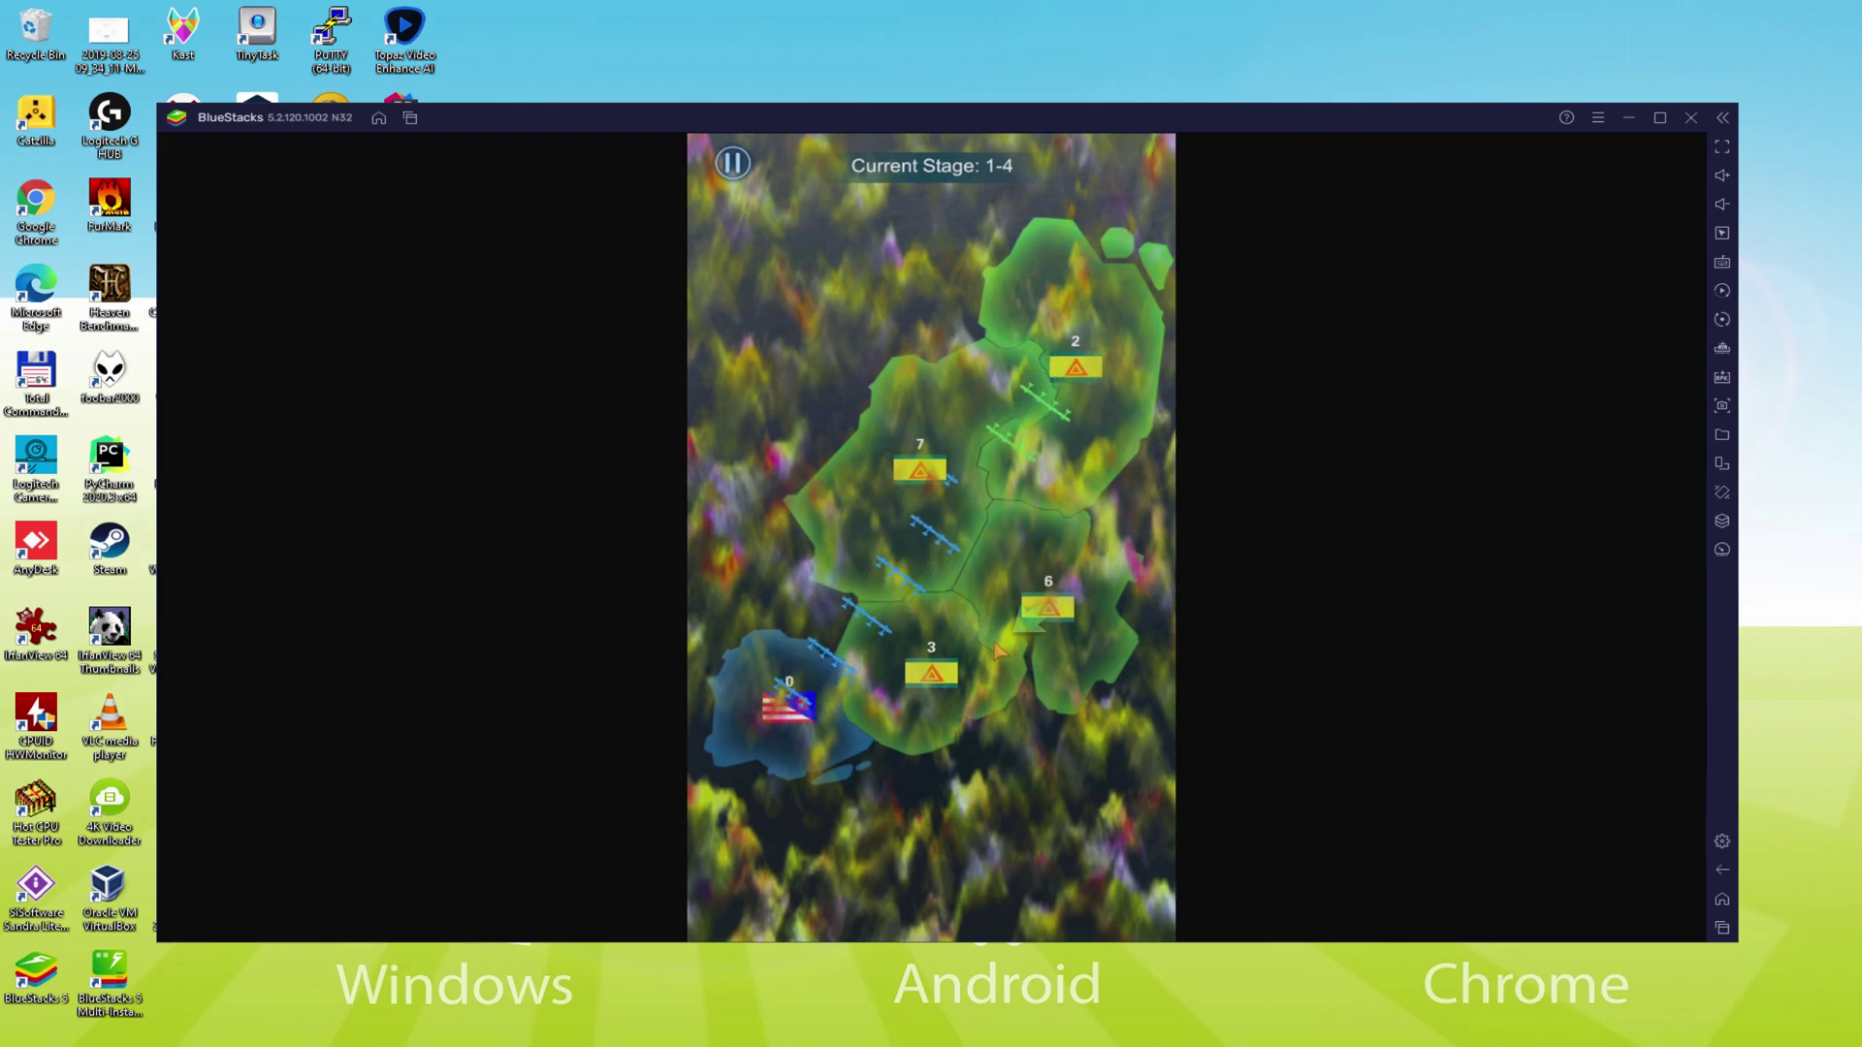
left_click_drag(939, 660, 1075, 370)
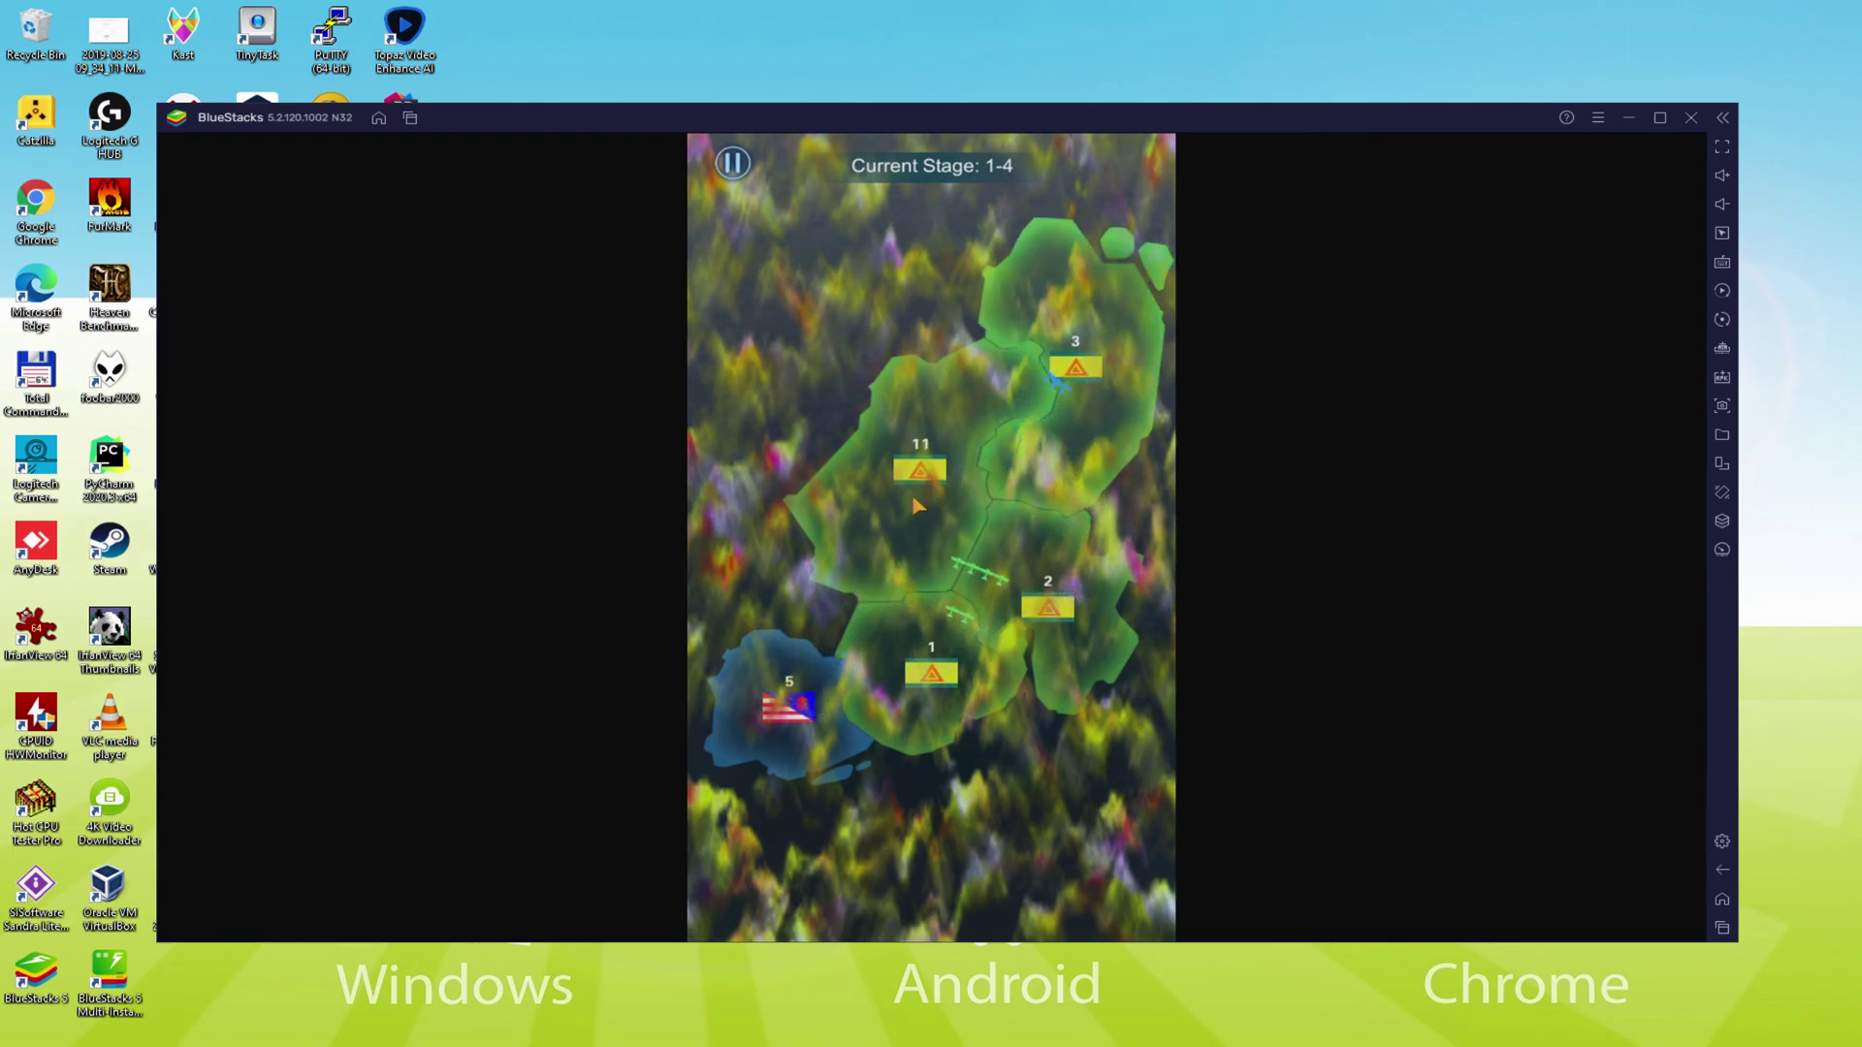
left_click_drag(917, 478, 766, 724)
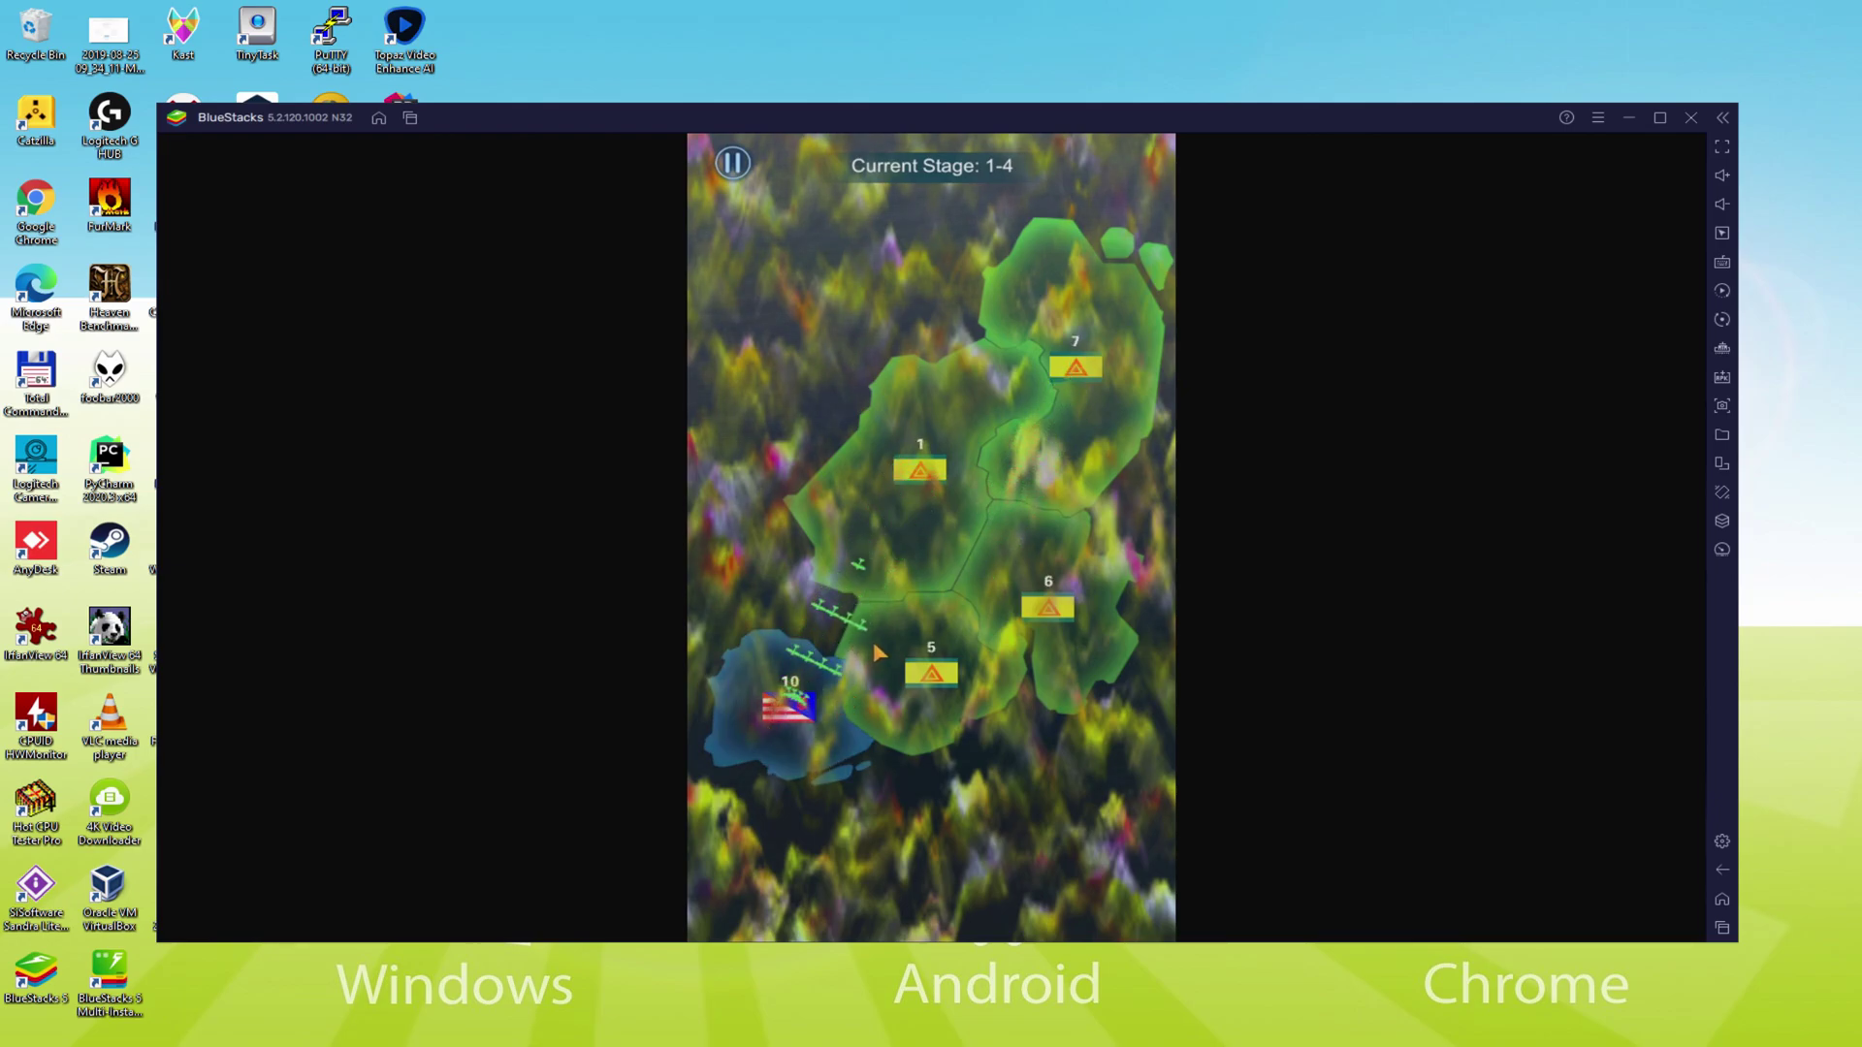
- Finish stage 1-4 and start stage 1-5 without upgrading the aircraft
left_click(1011, 683)
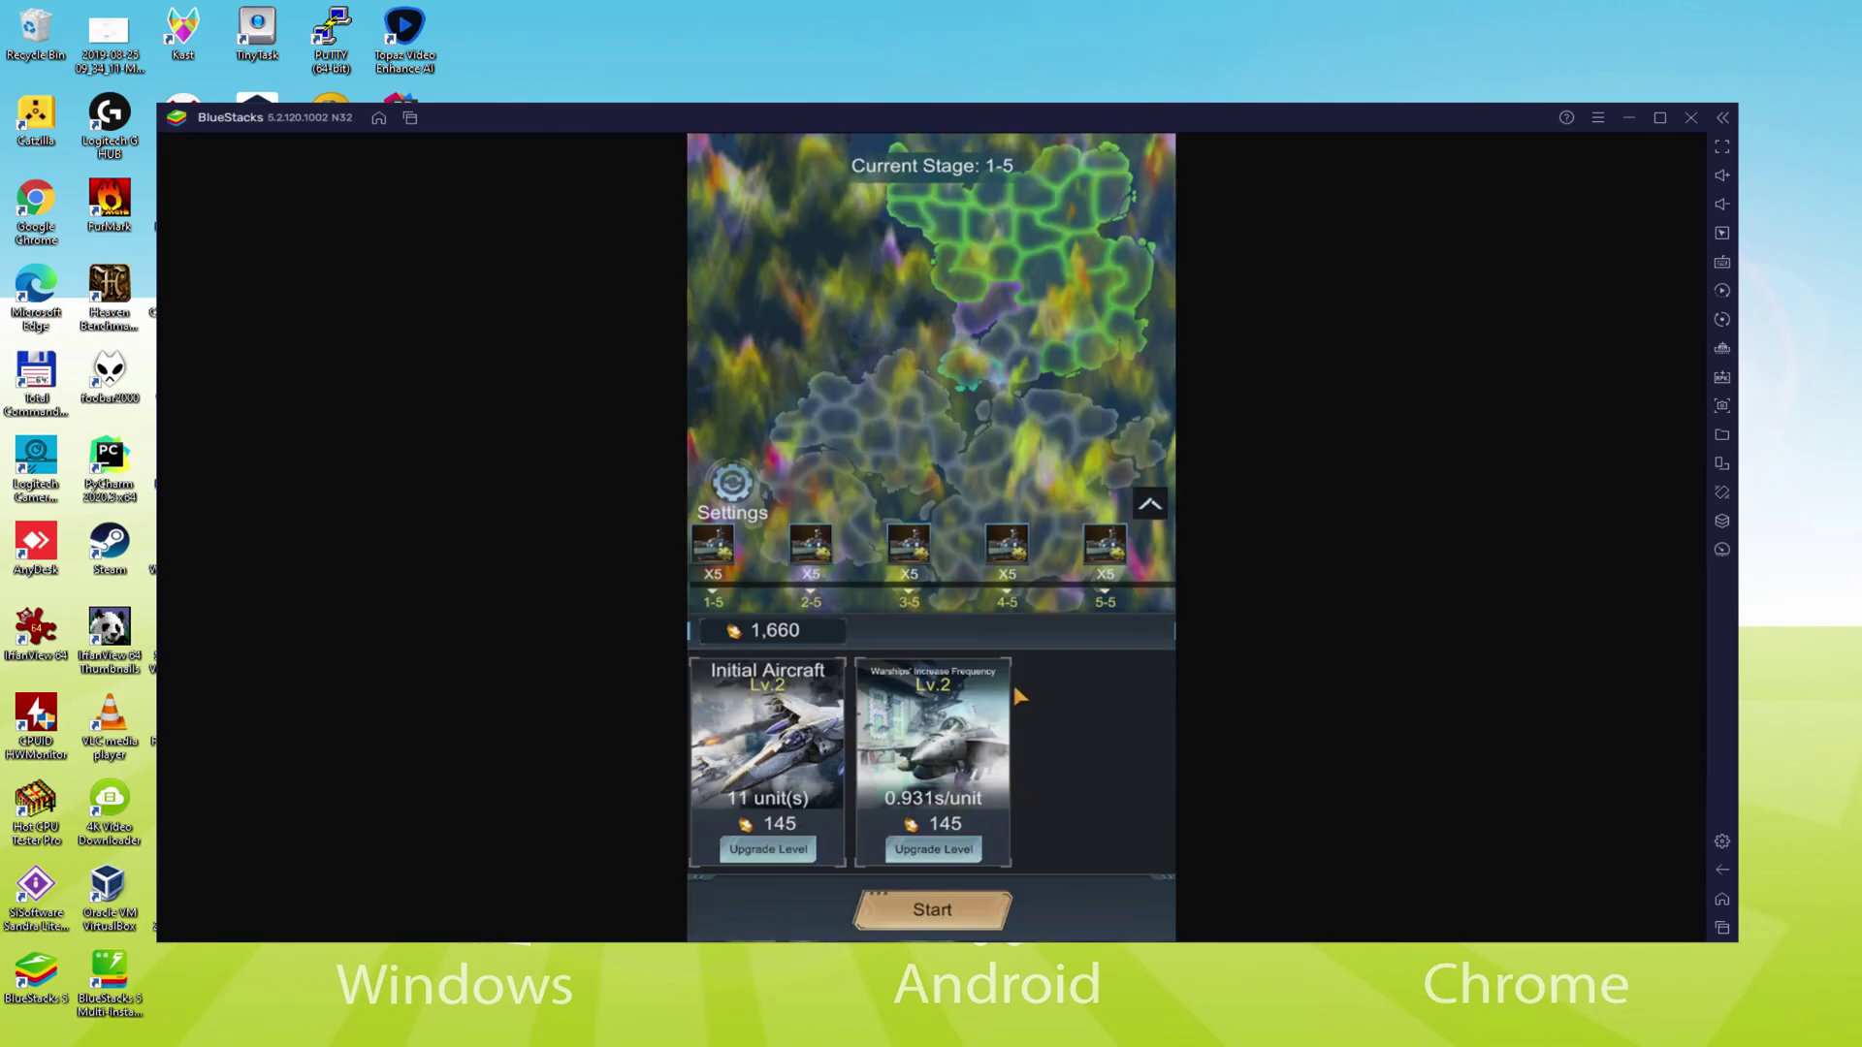
left_click(970, 927)
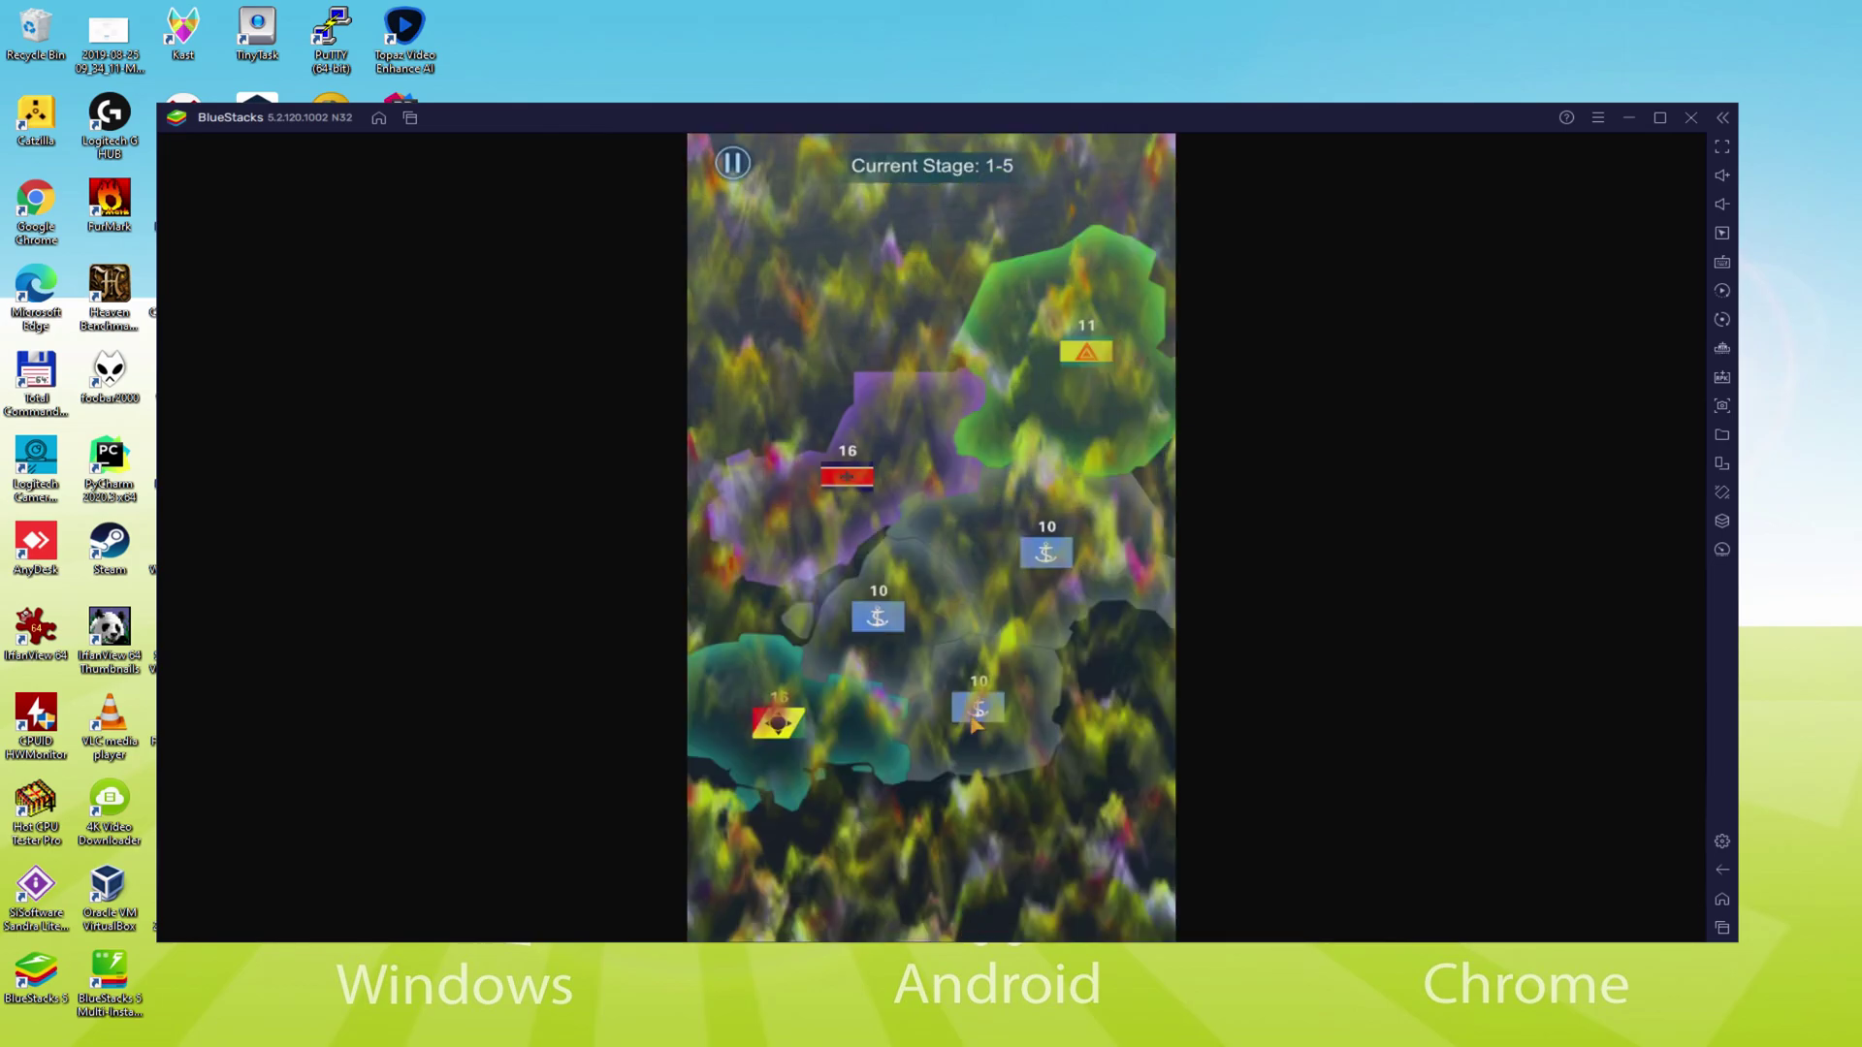